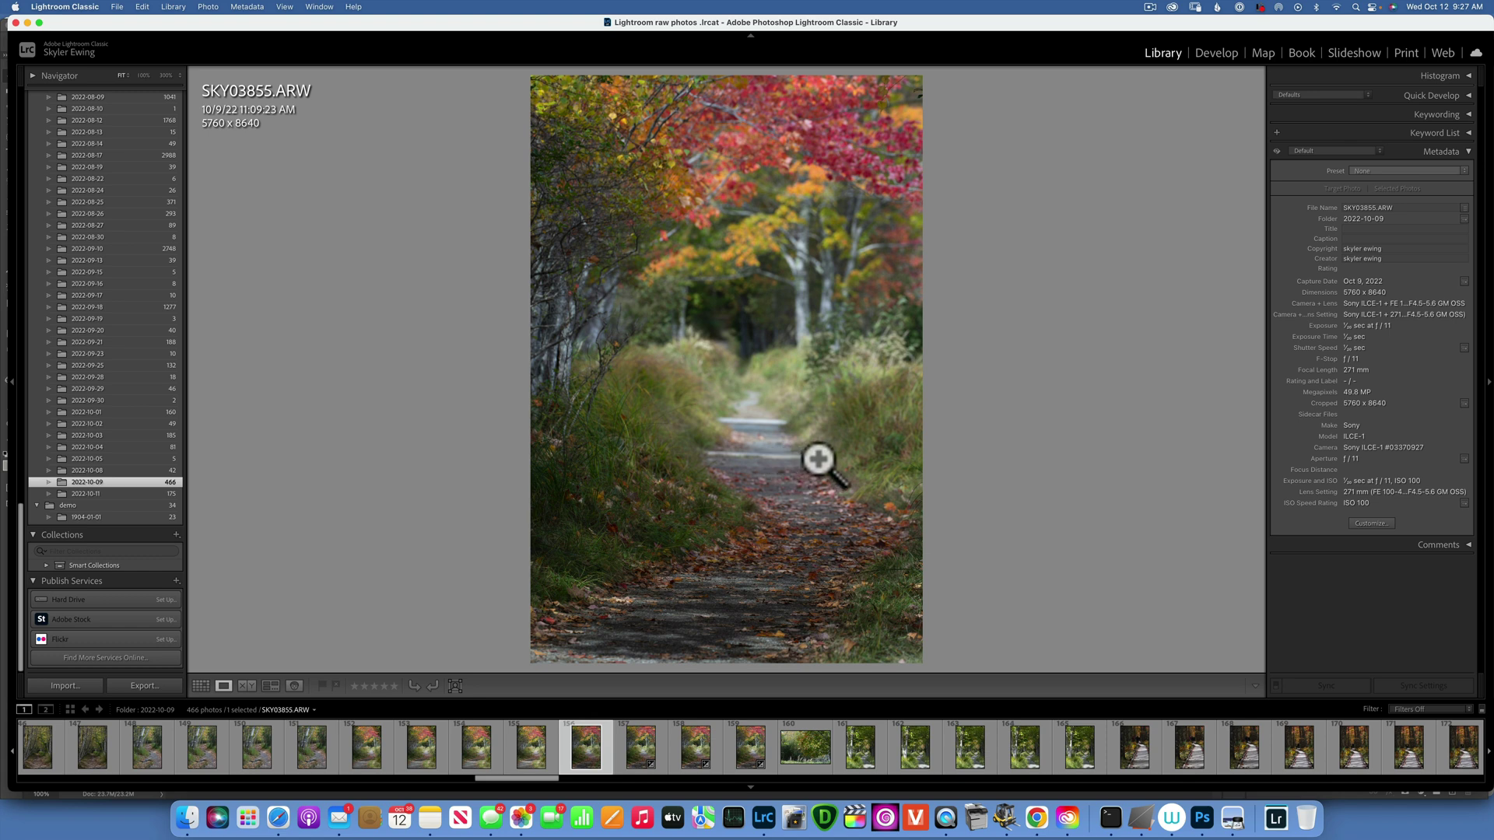
- Preview the frames SKY03855 through SKY03858 in the Lightroom filmstrip
left_click(646, 749)
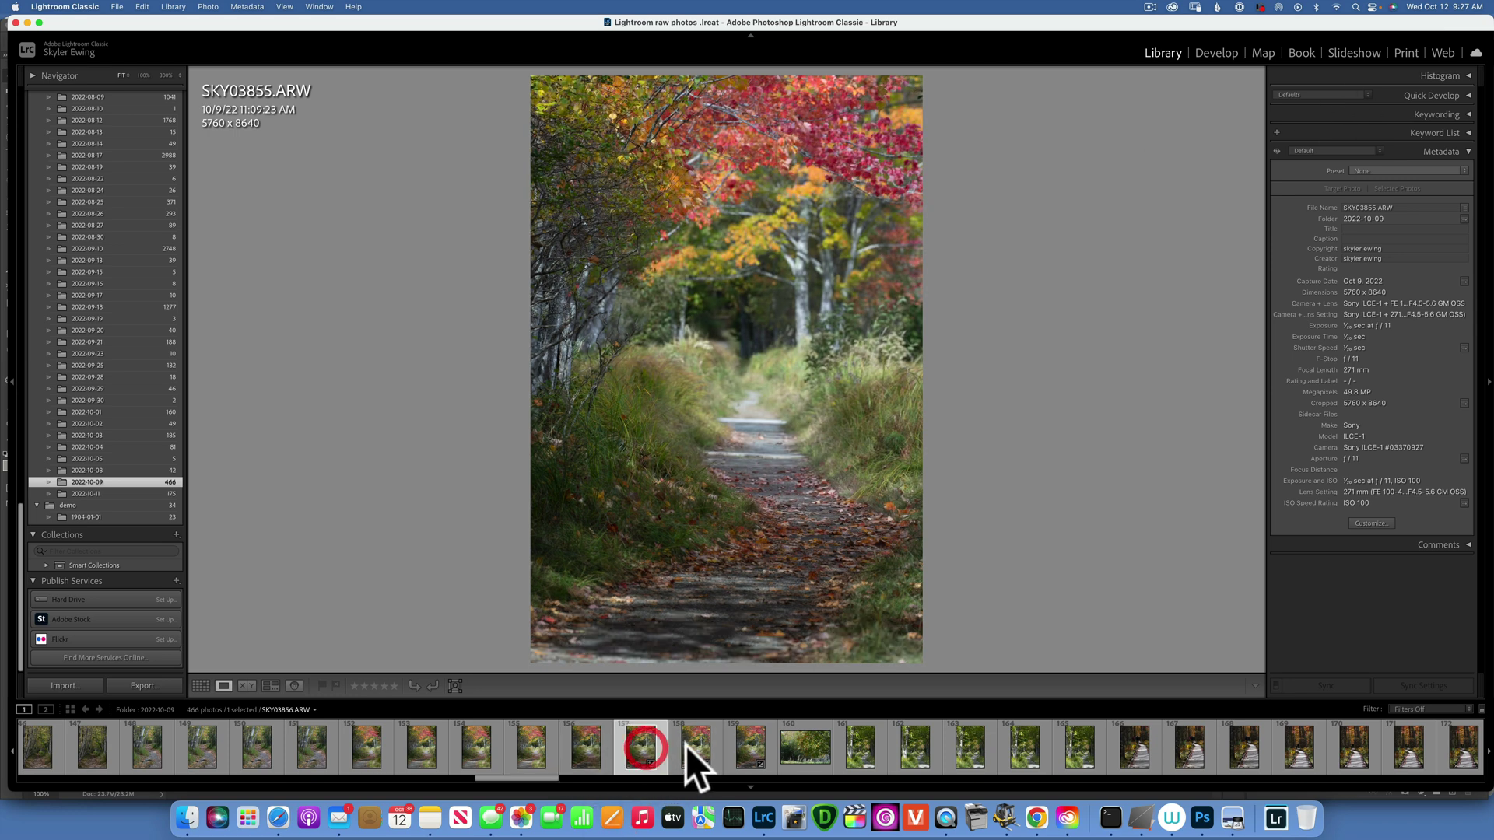
left_click(694, 747)
left_click(750, 746)
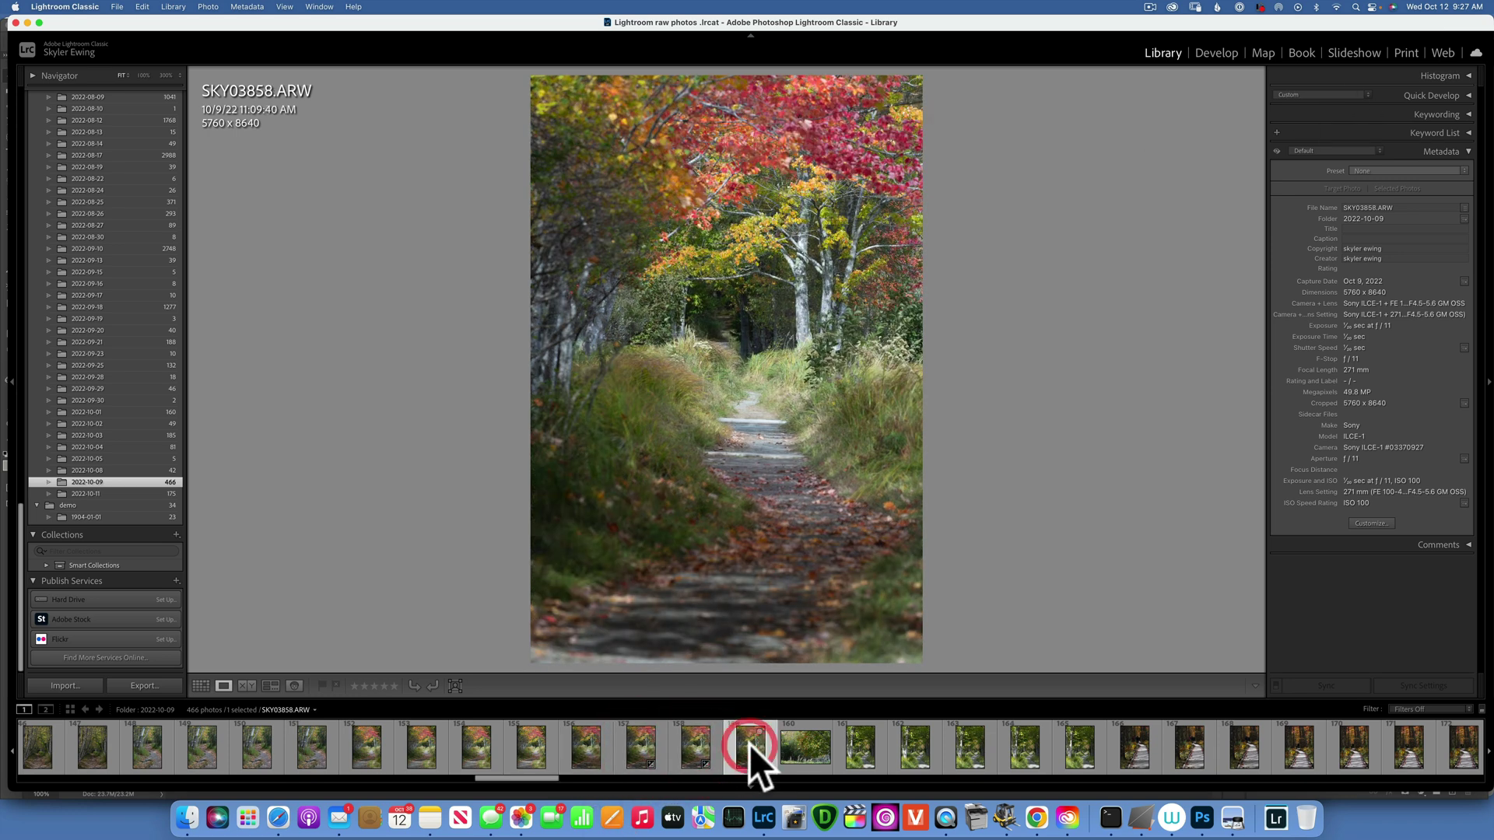
left_click(588, 745)
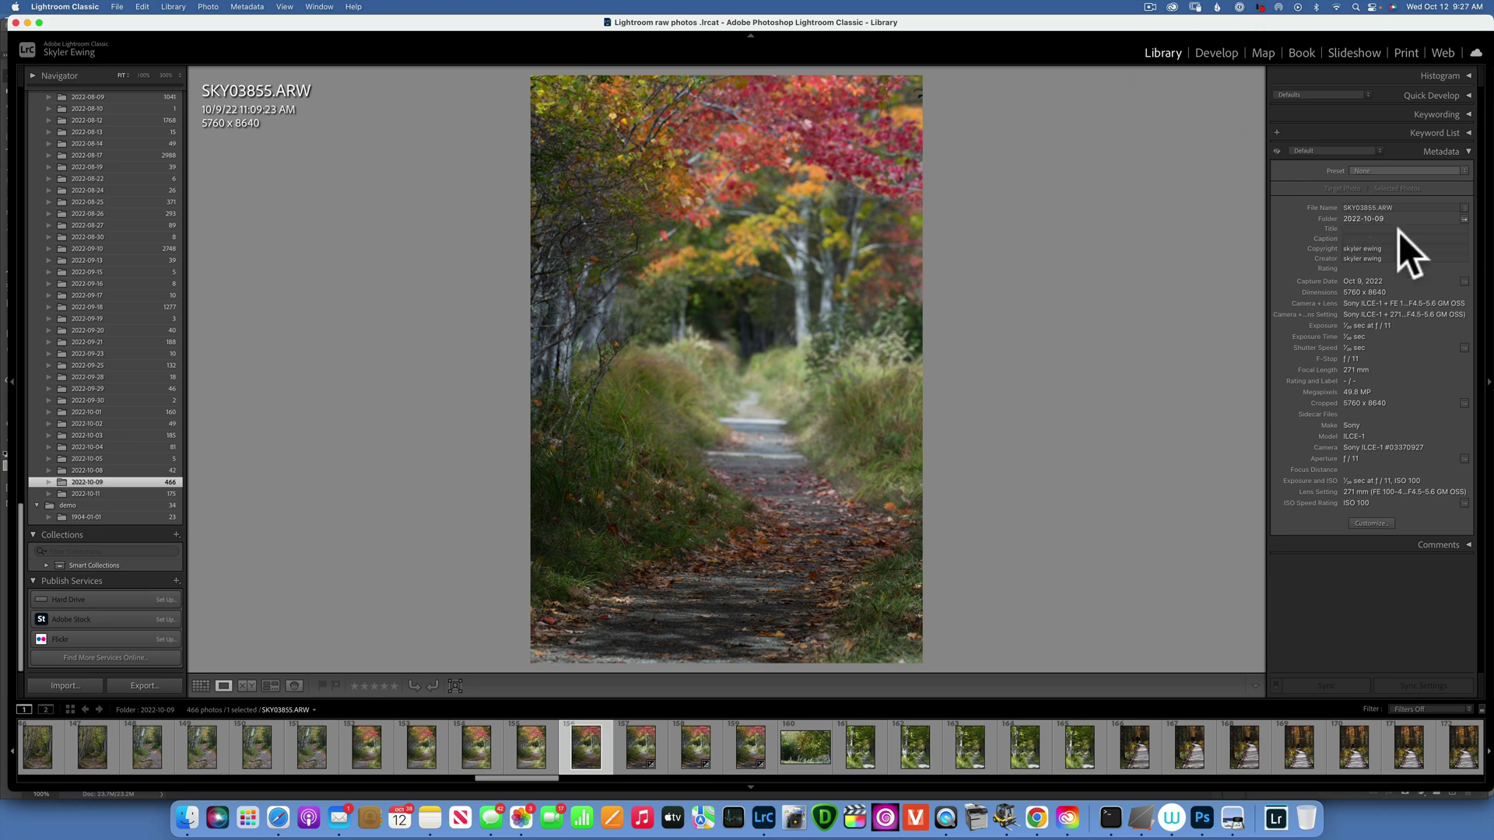
left_click(1215, 53)
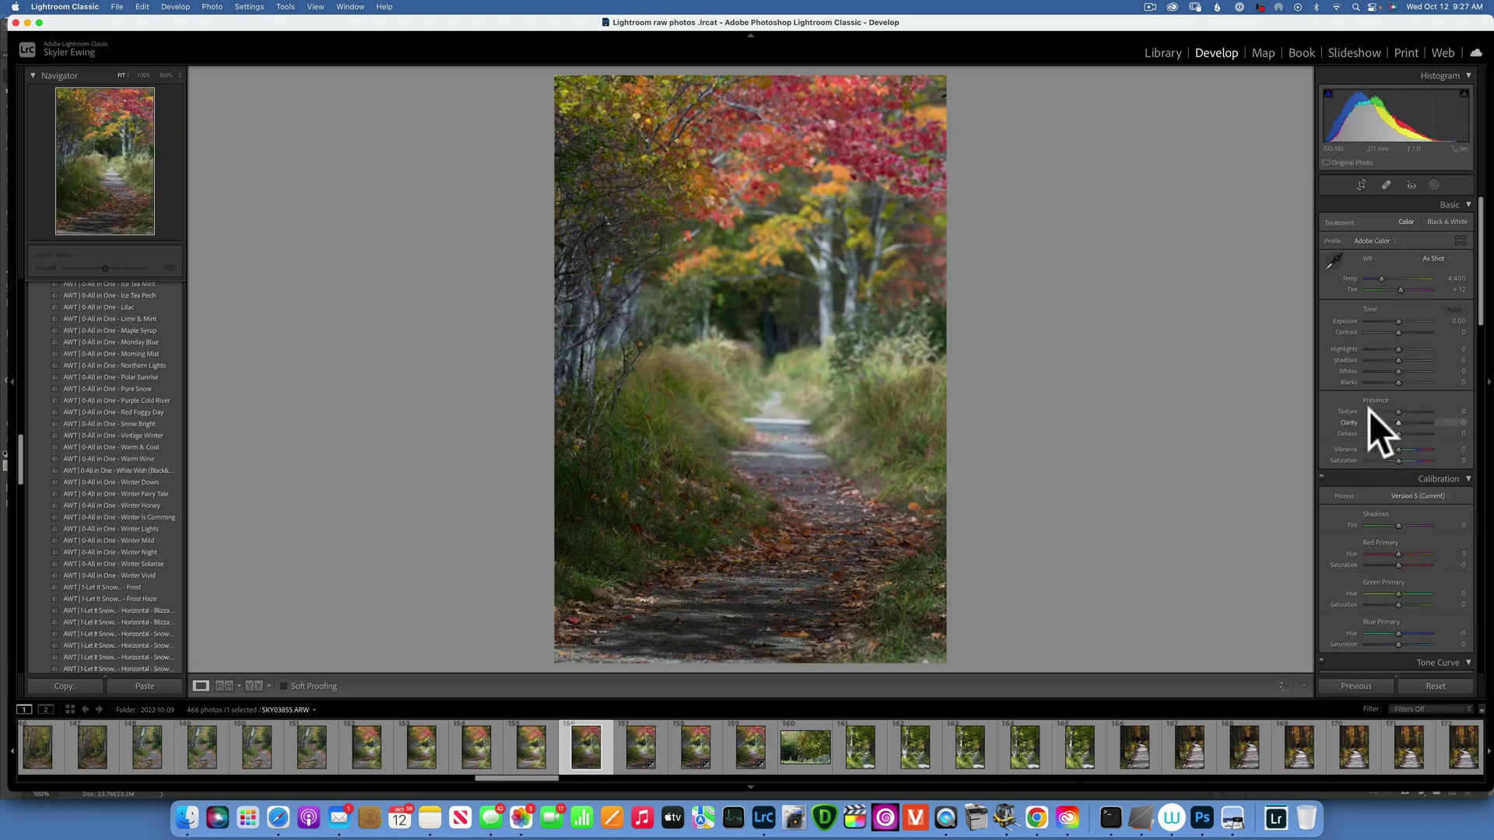
left_click(1167, 52)
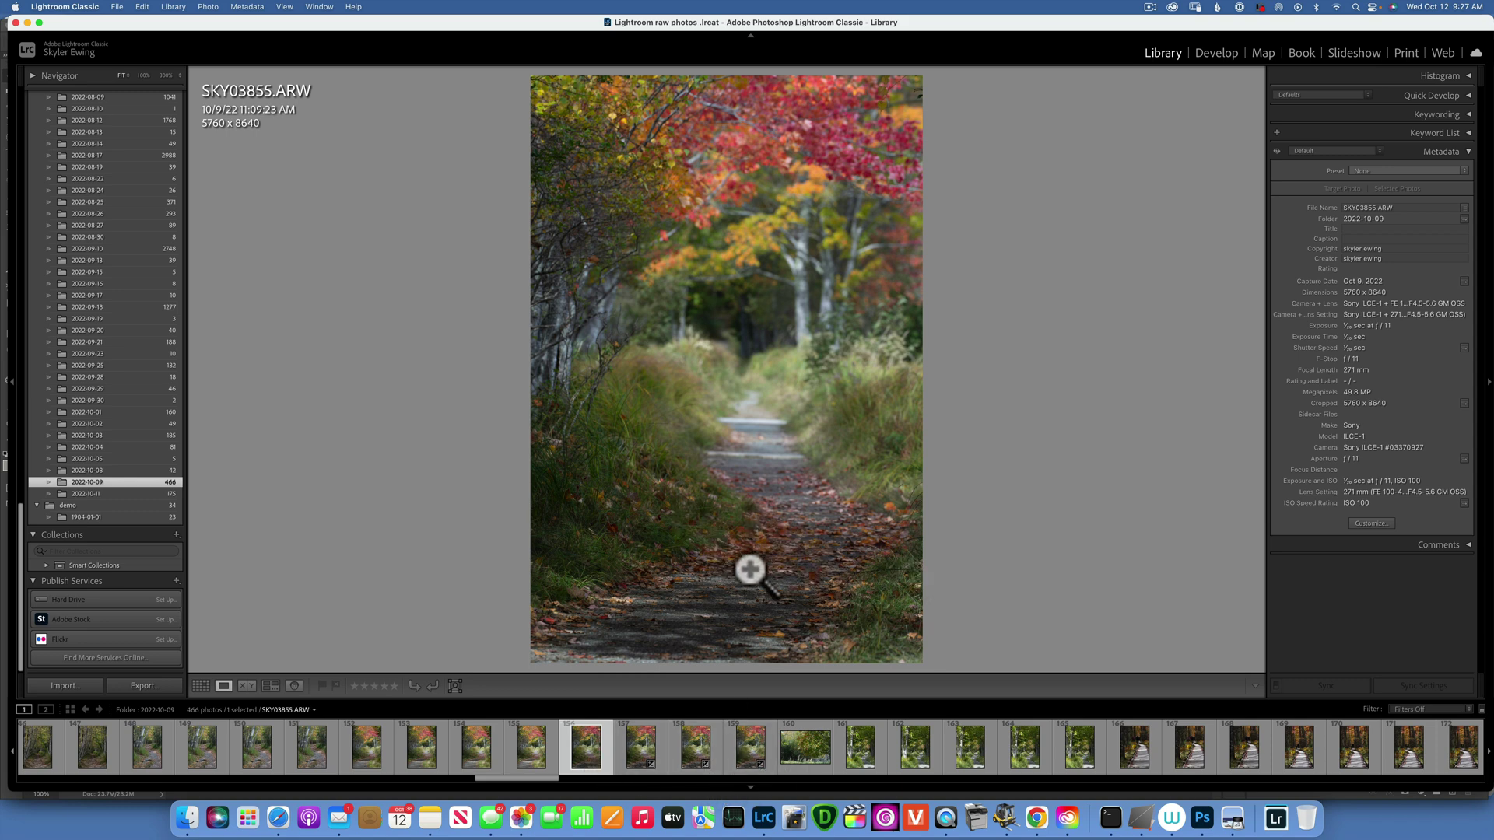
left_click(649, 759)
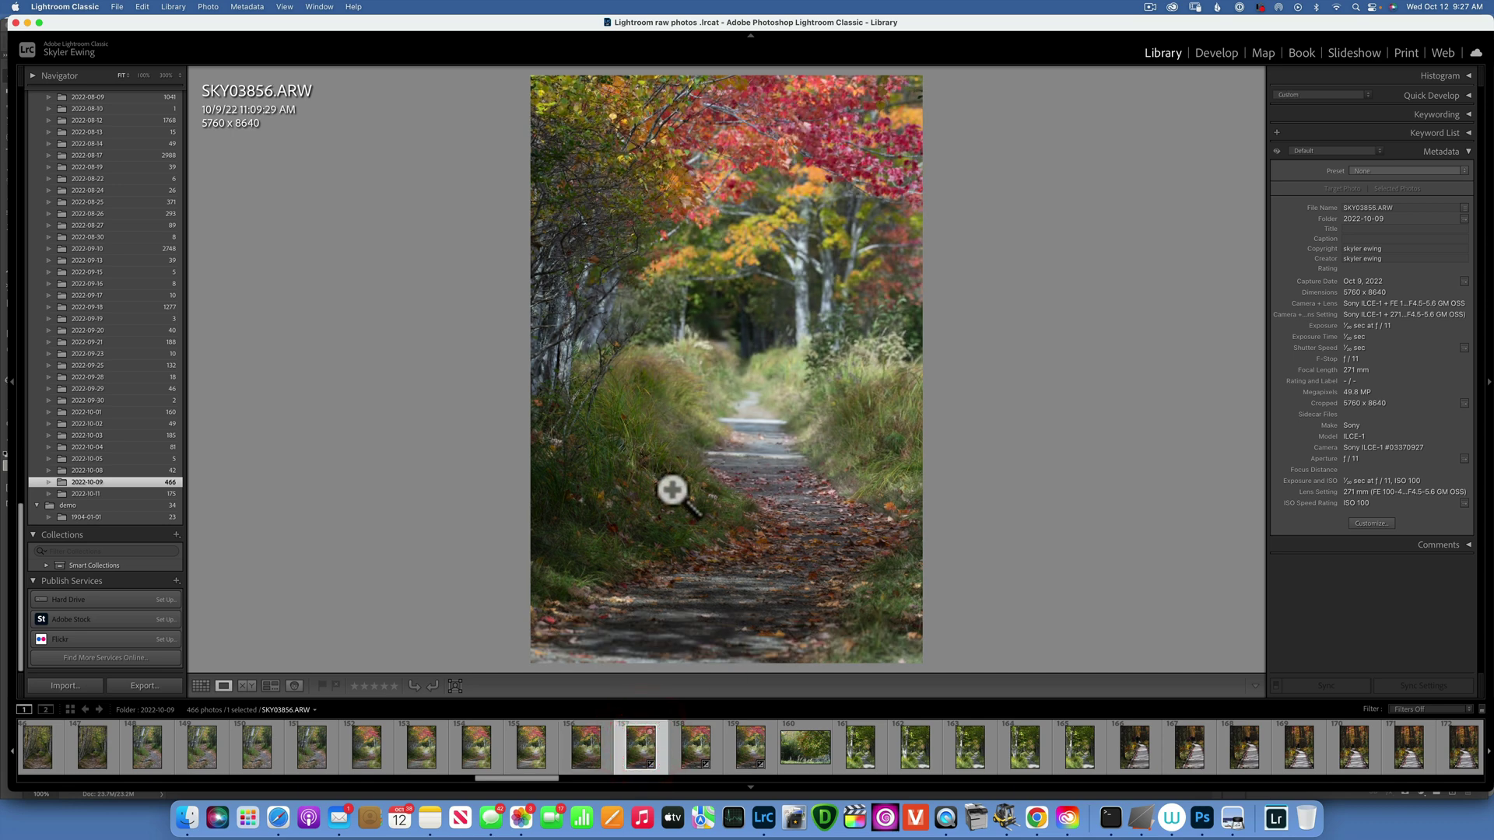
left_click(687, 749)
left_click(752, 749)
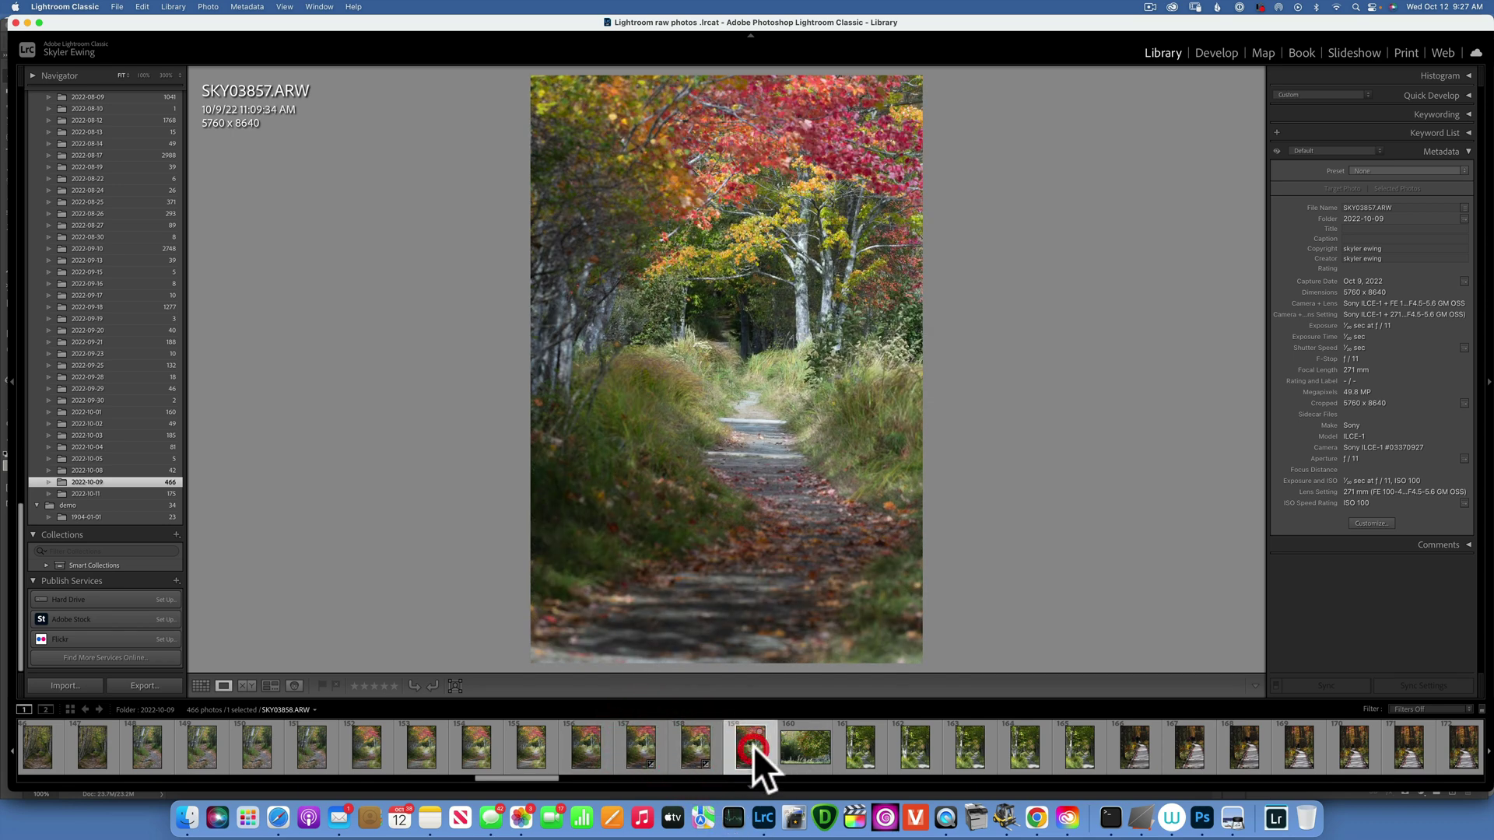
left_click(596, 748)
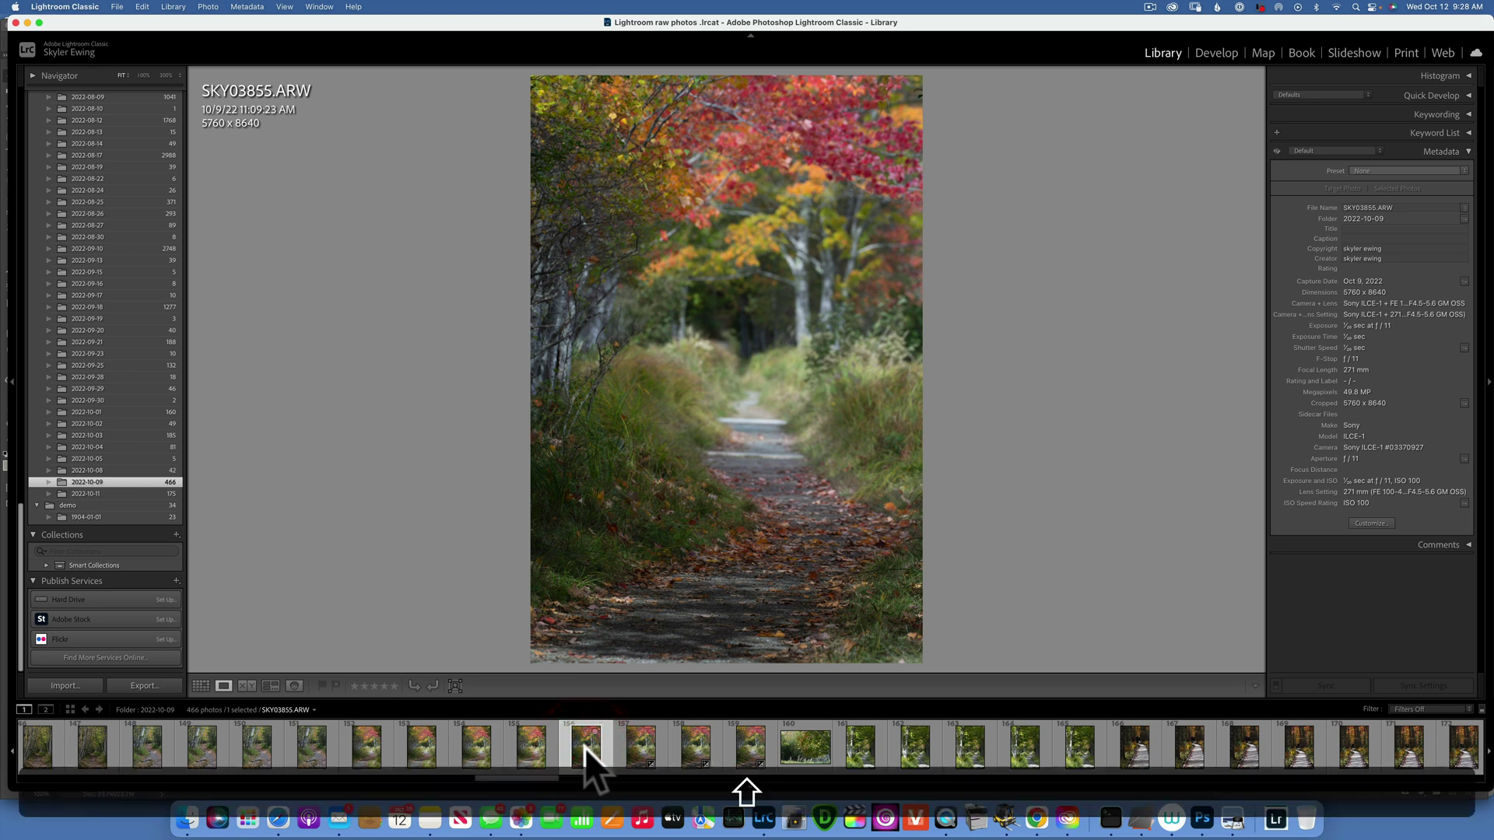
- Select all four frames and open them as layers in Photoshop
left_click(748, 748, "shift")
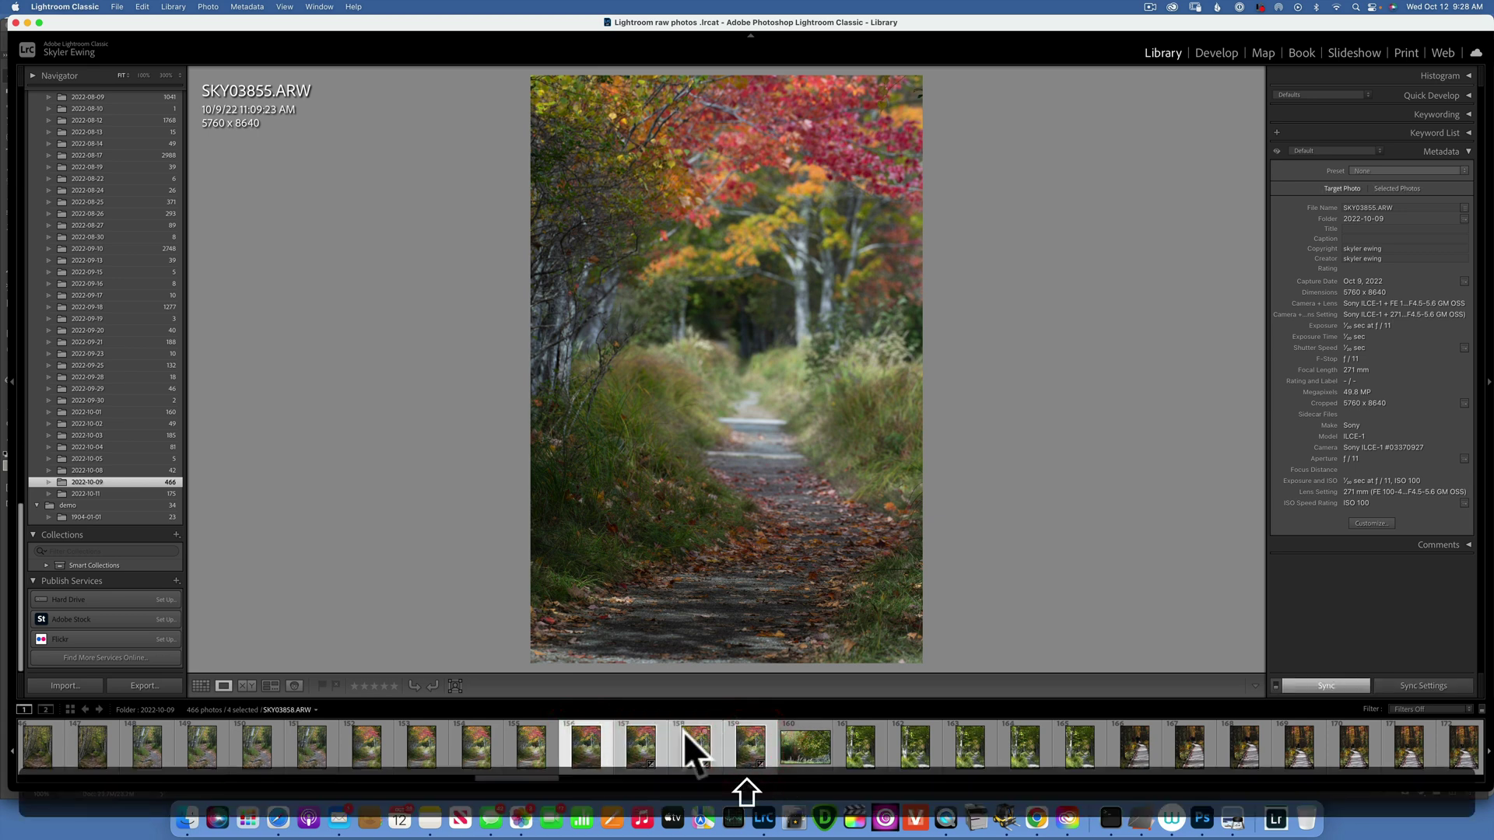
left_click(610, 732)
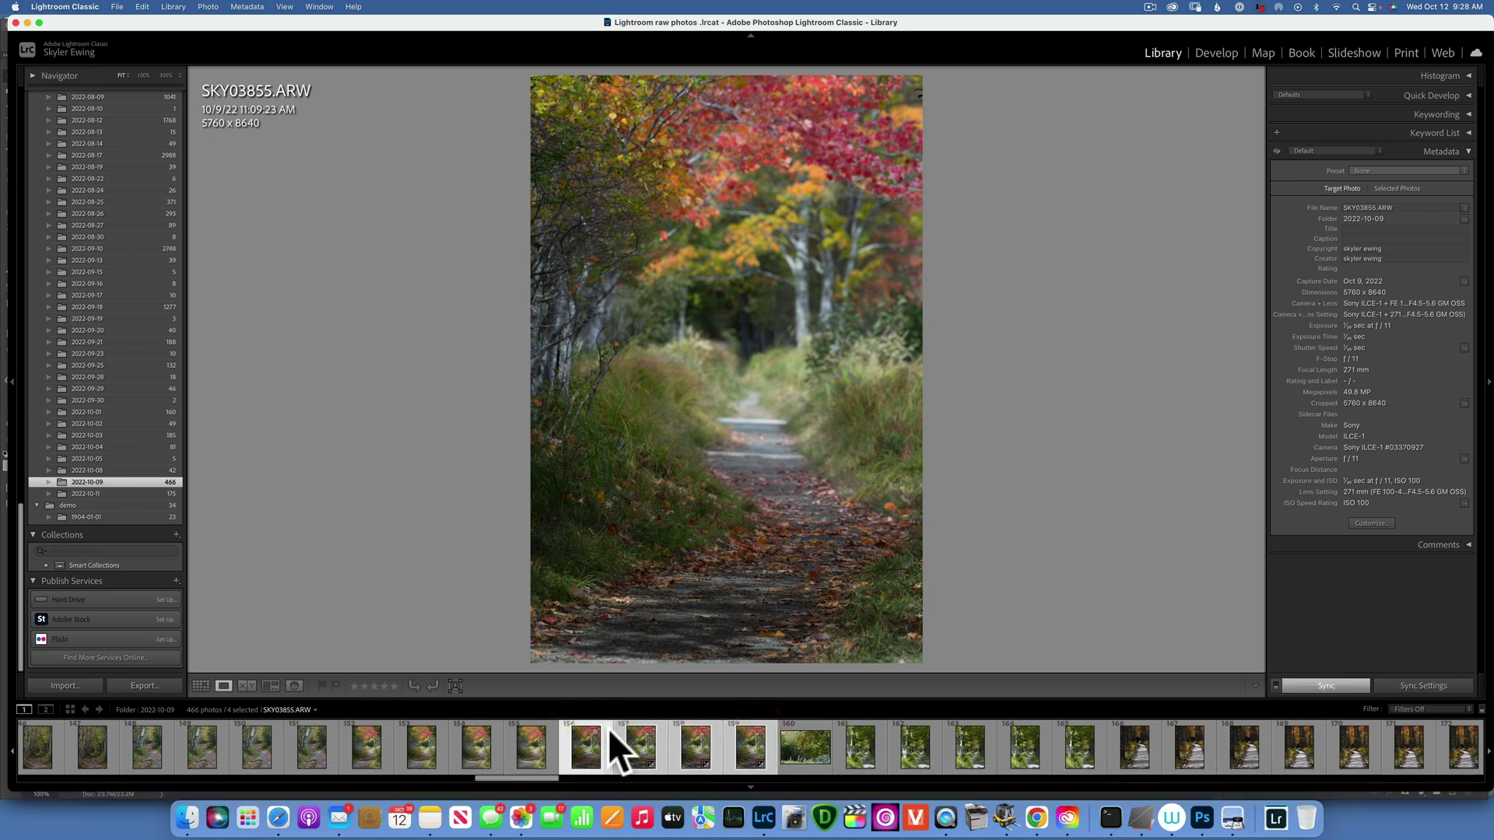
left_click(208, 6)
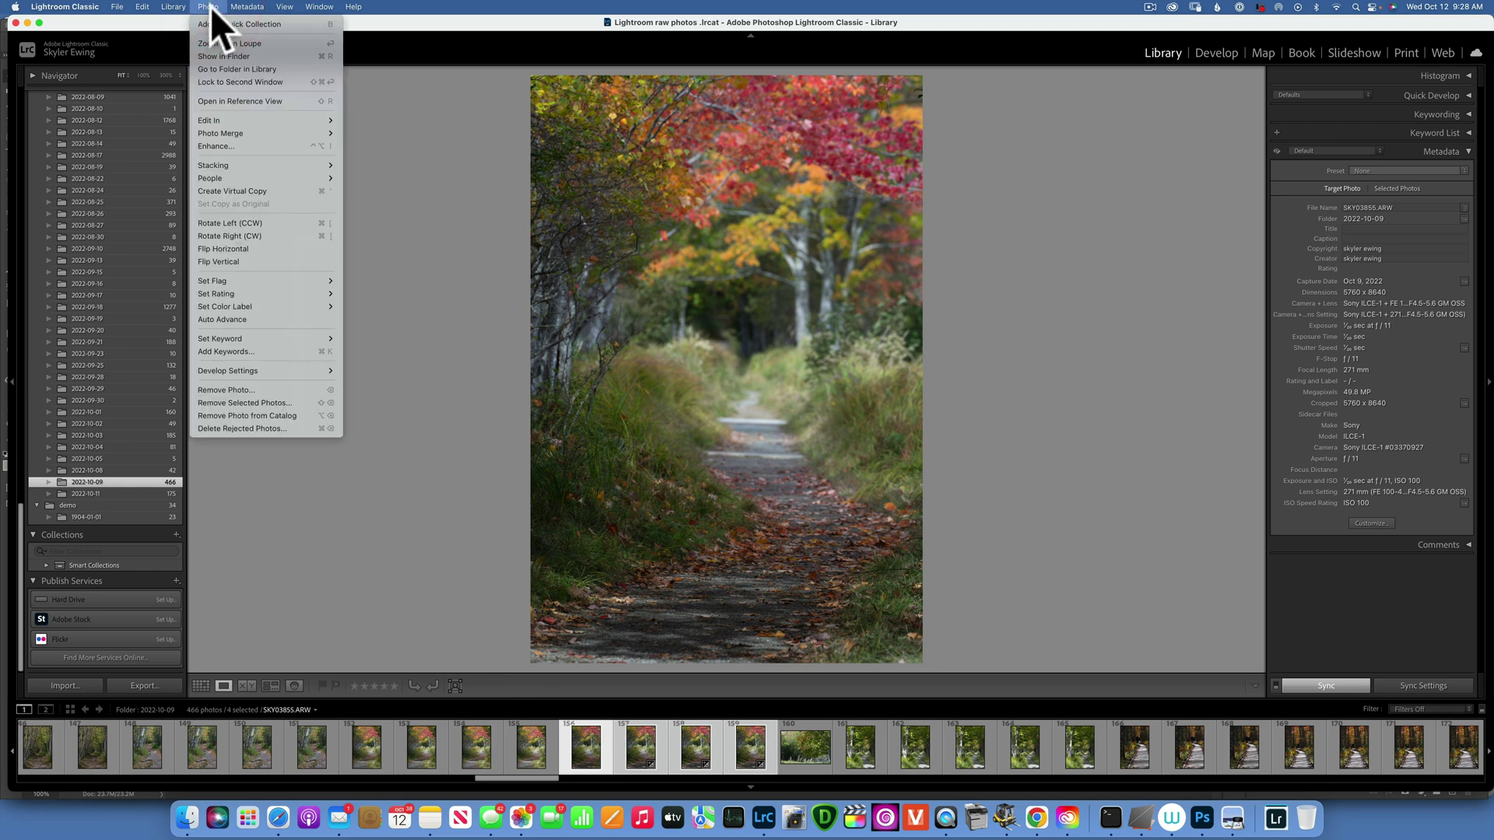
mouse_move(228, 120)
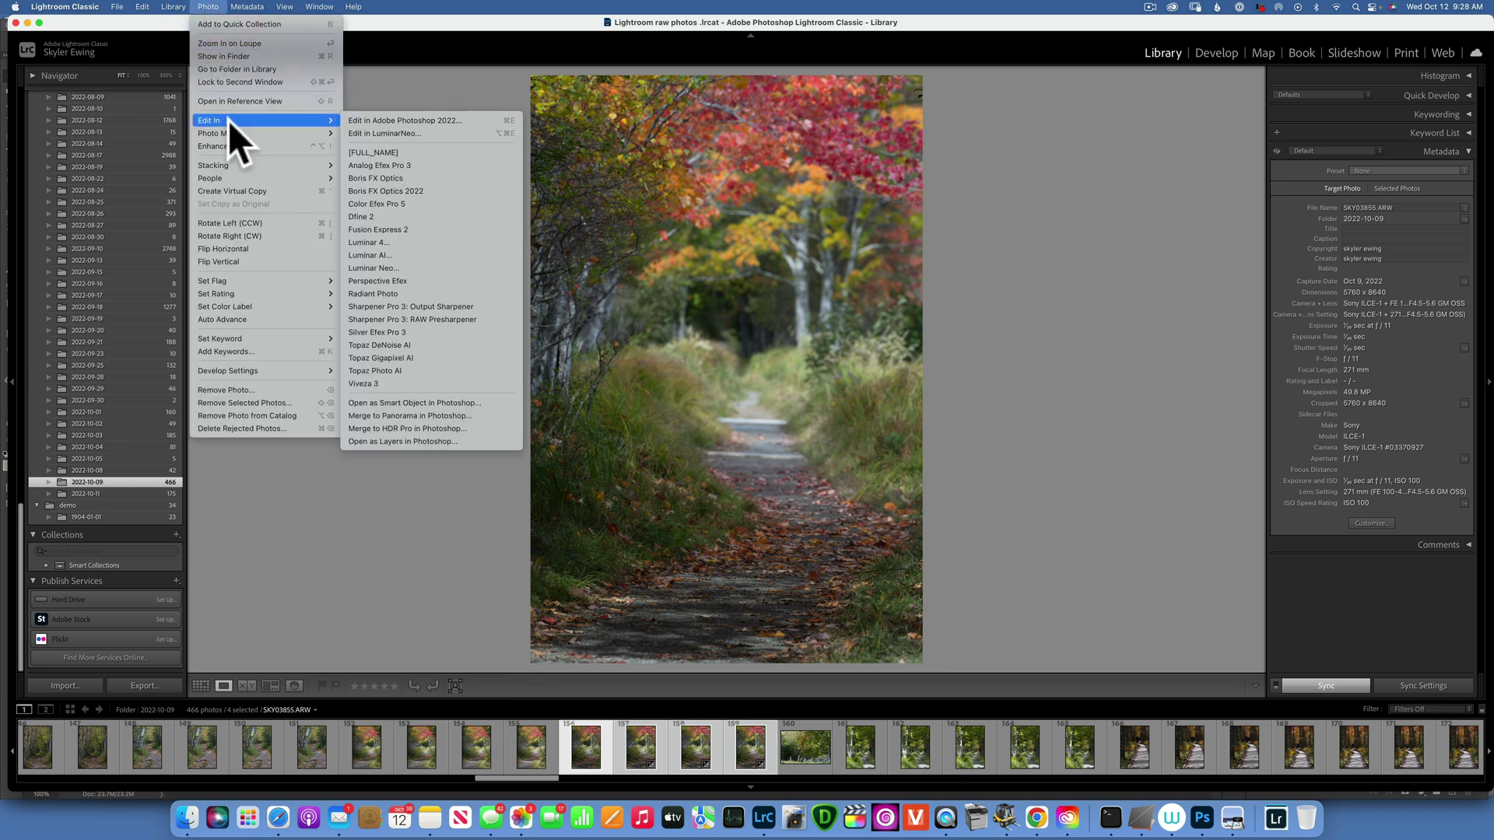
left_click(417, 438)
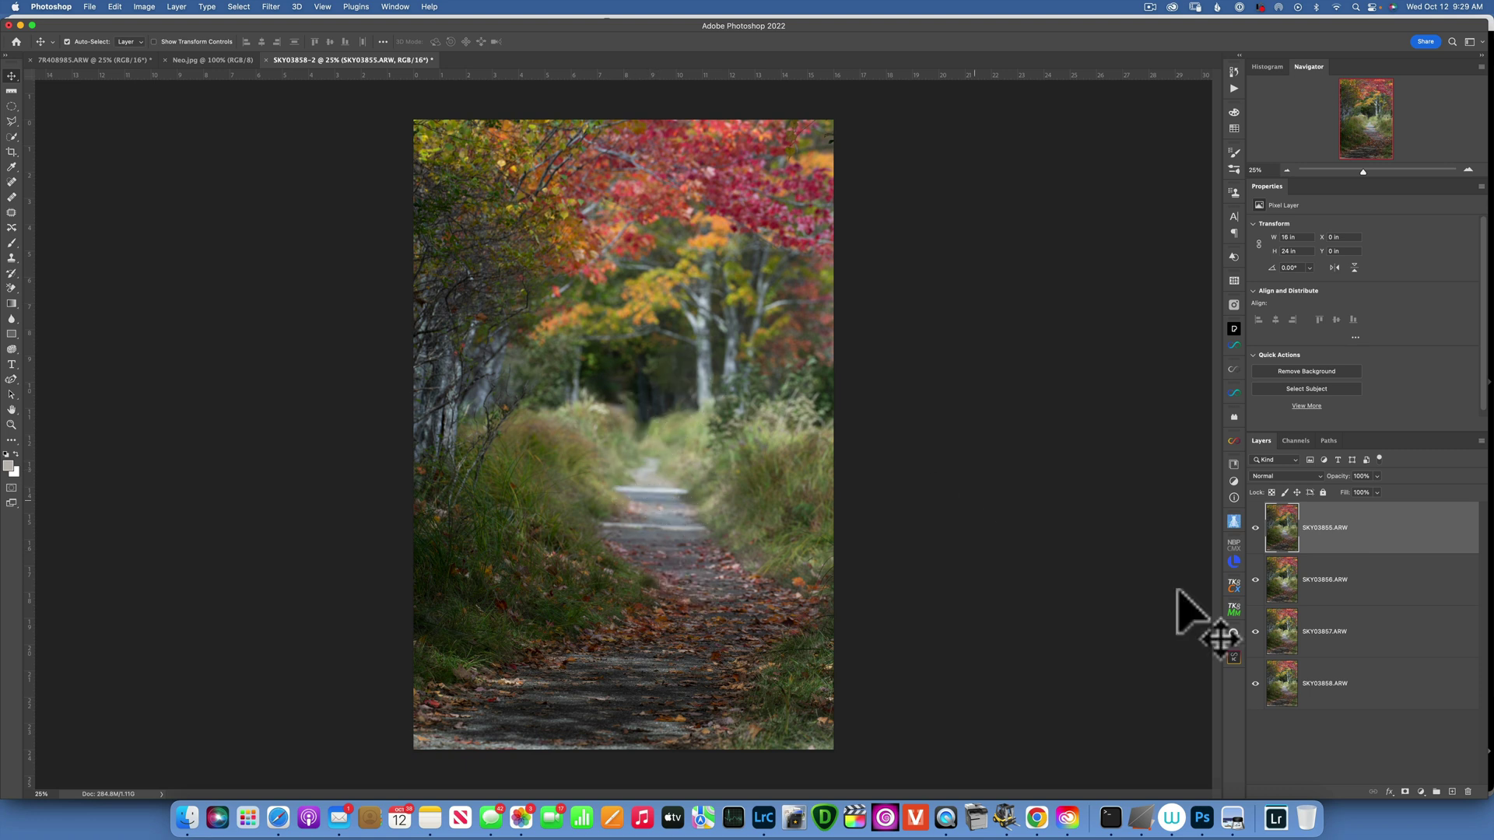
- Select the four SKY03855–SKY03858 layers and auto-align them with Auto projection
left_click(1394, 531)
key("shift")
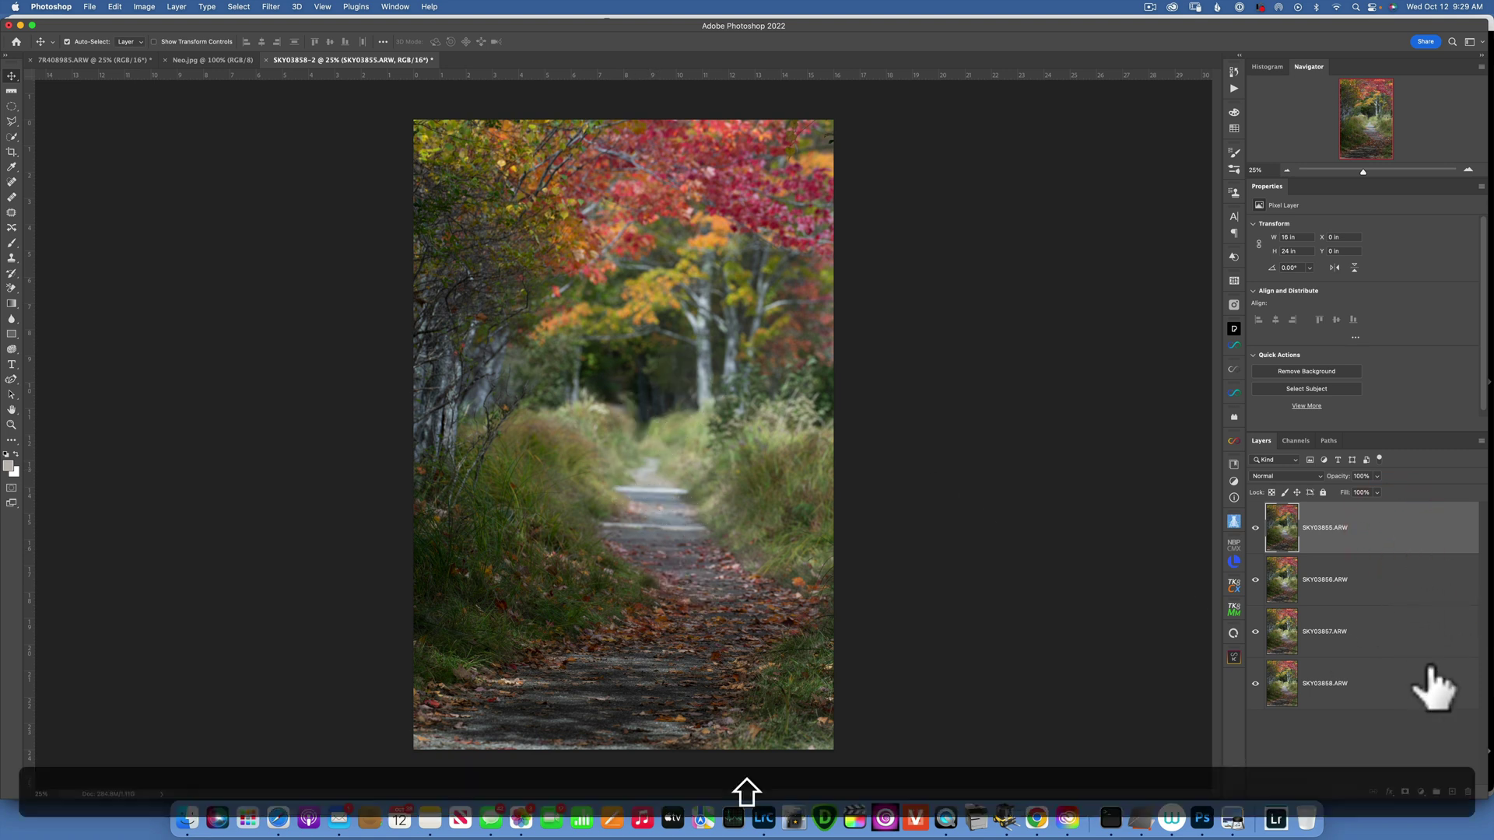
left_click(1359, 692, "shift")
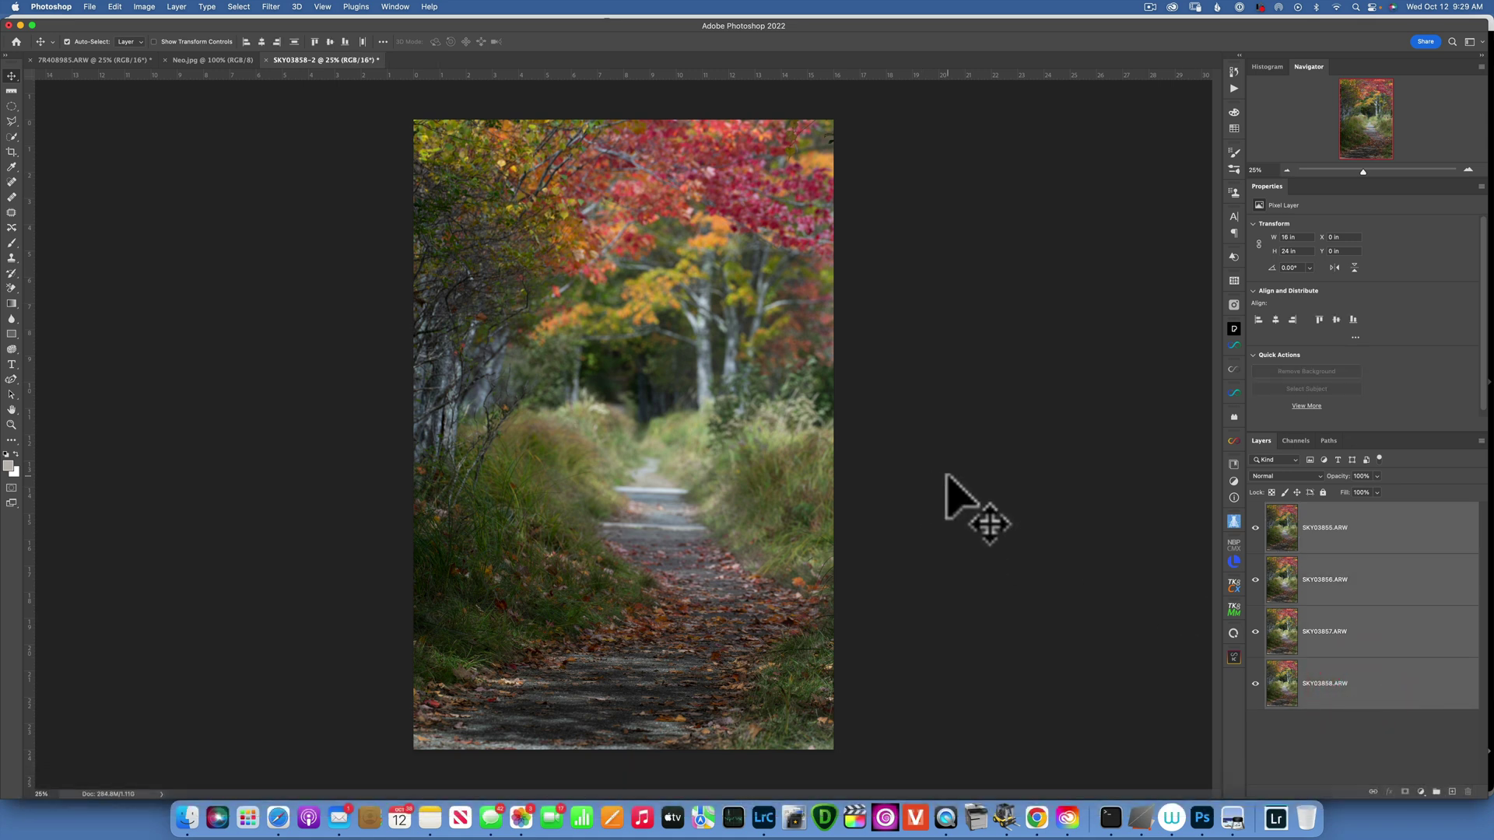
left_click(115, 6)
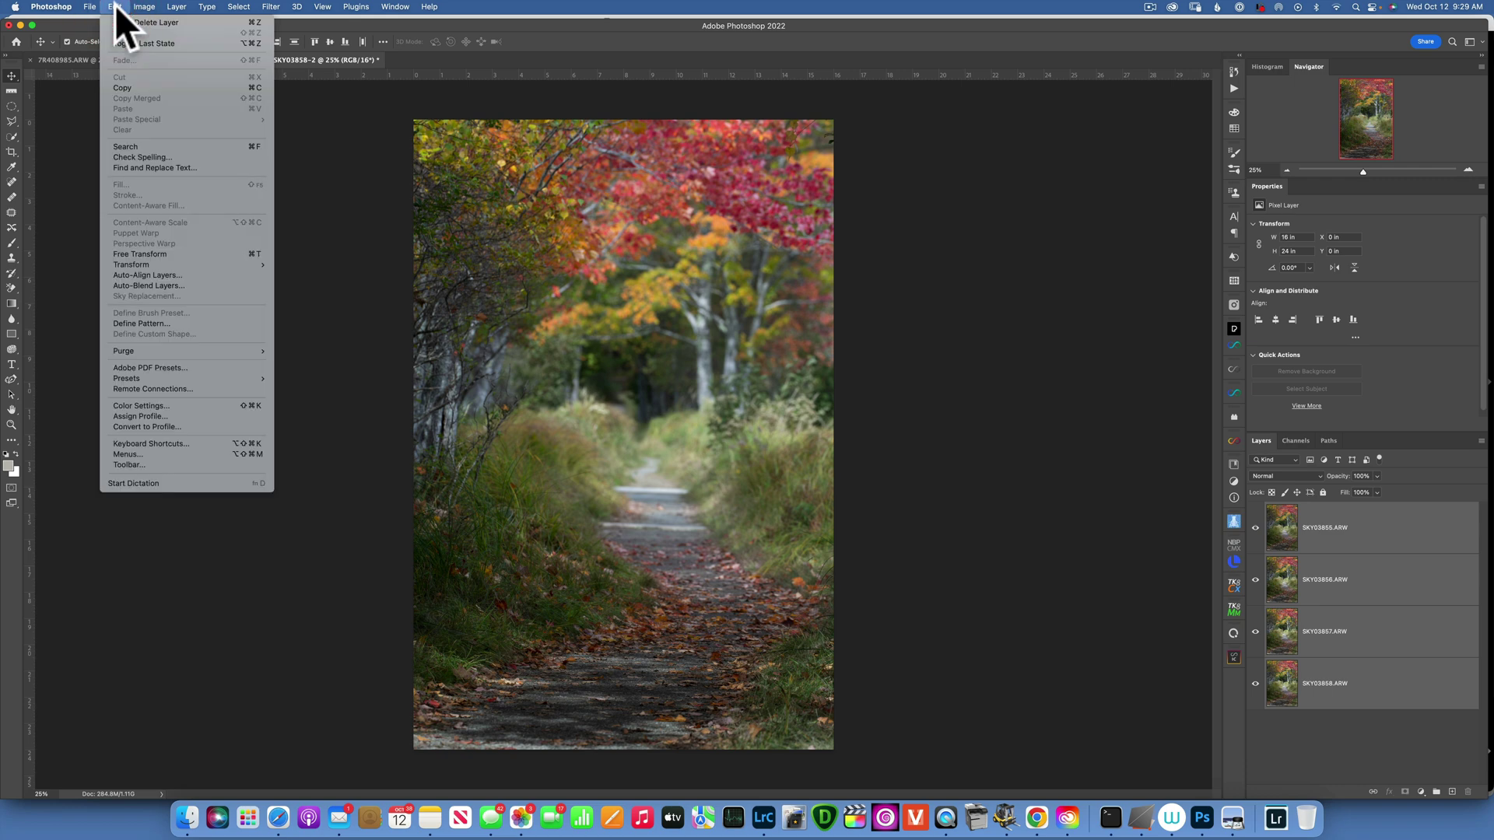
left_click(156, 275)
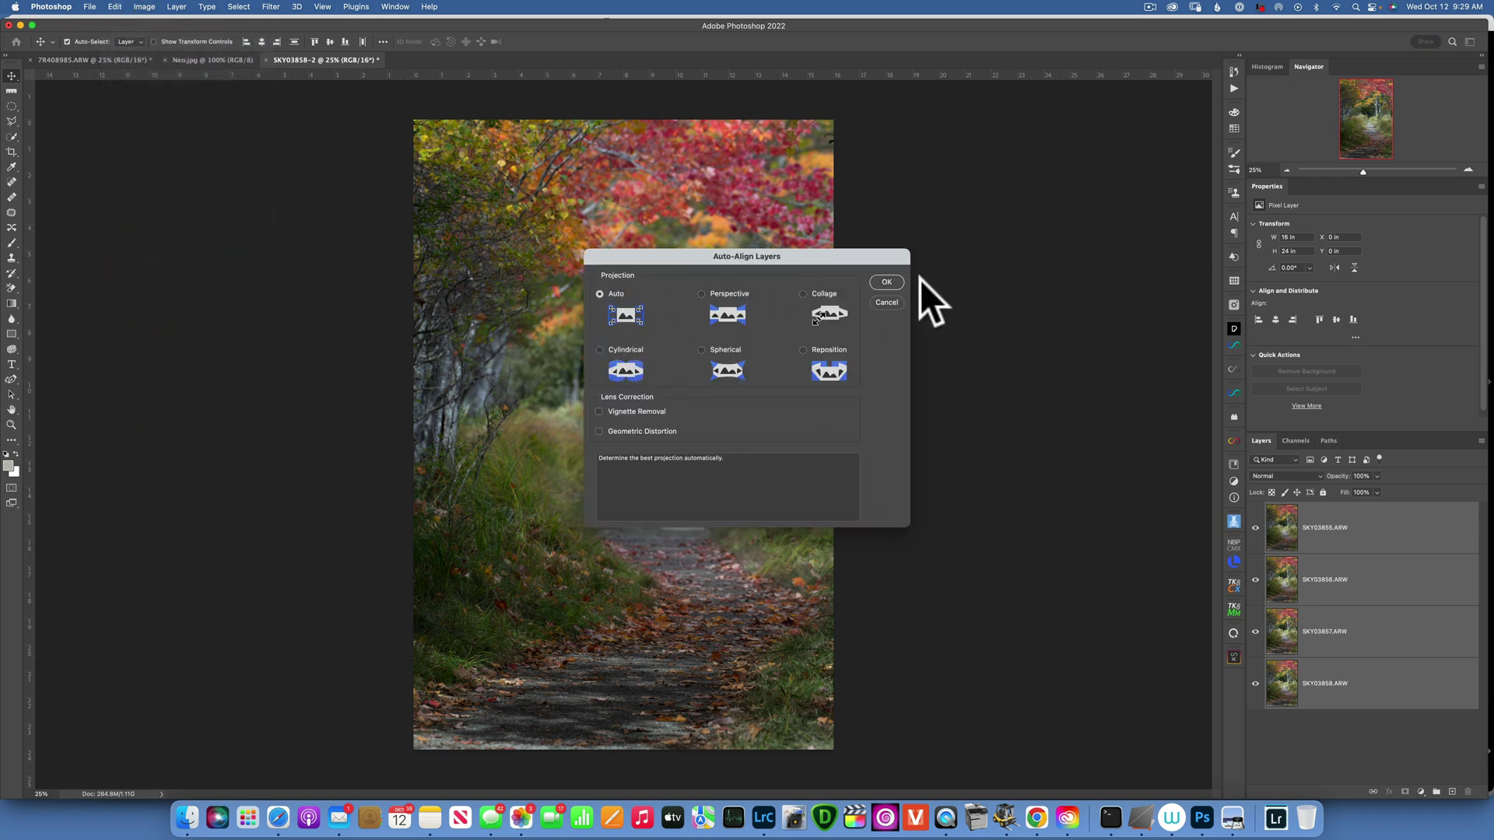
left_click(893, 282)
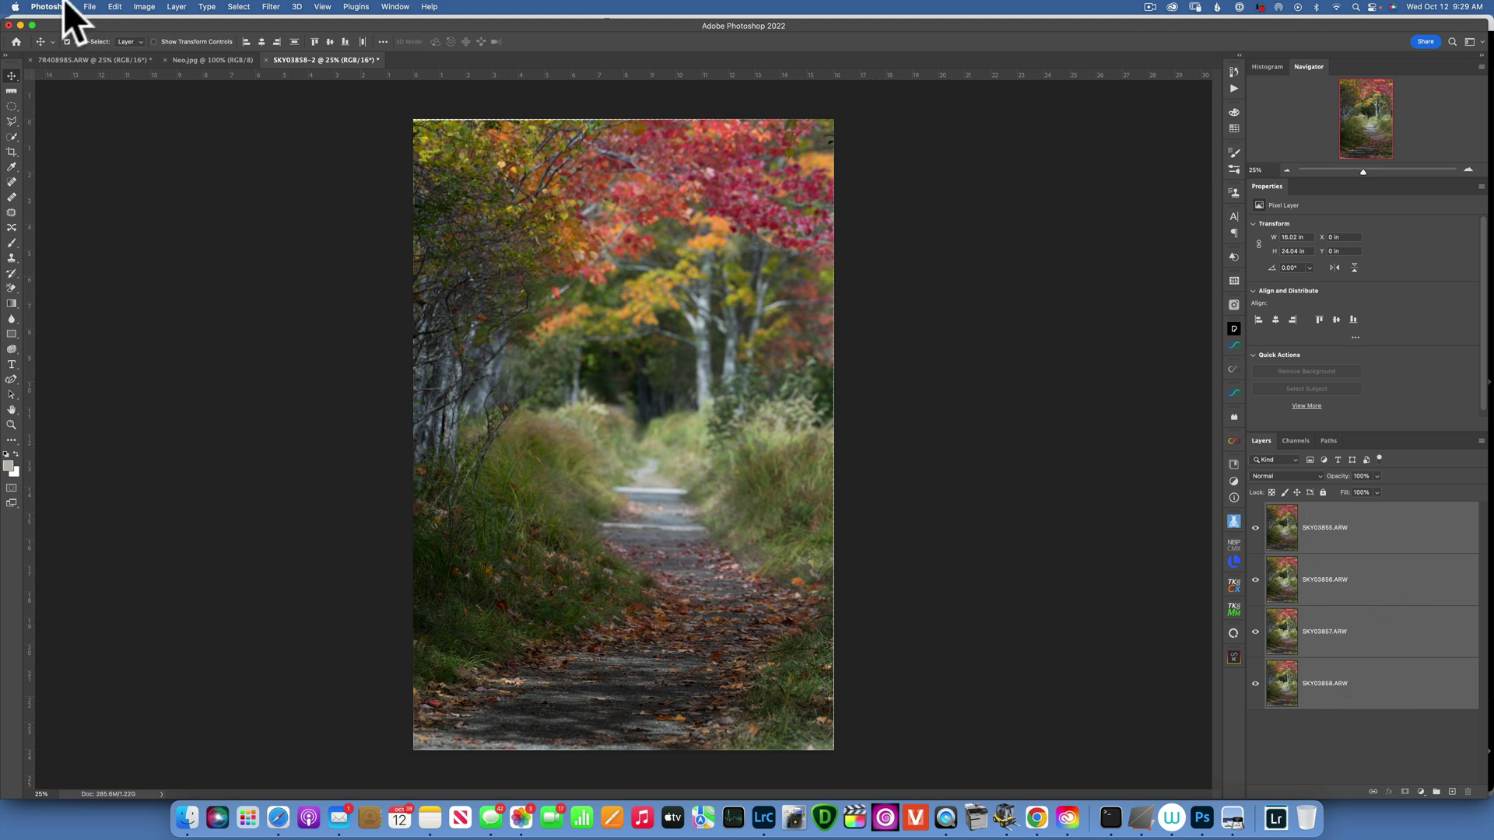
- Auto-blend the aligned layers using Stack Images with Seamless Tones and Colors
left_click(114, 7)
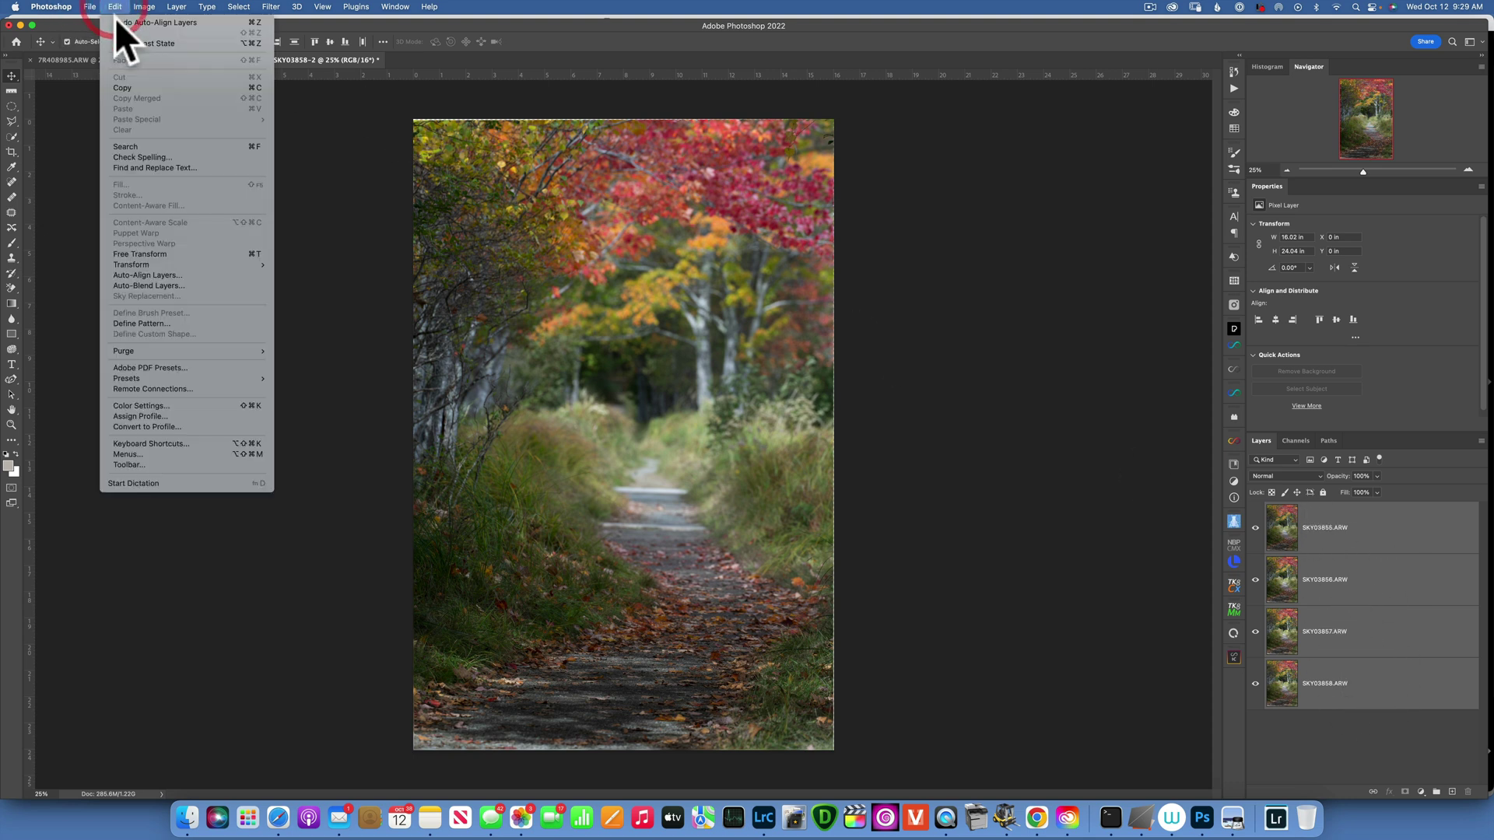
left_click(151, 285)
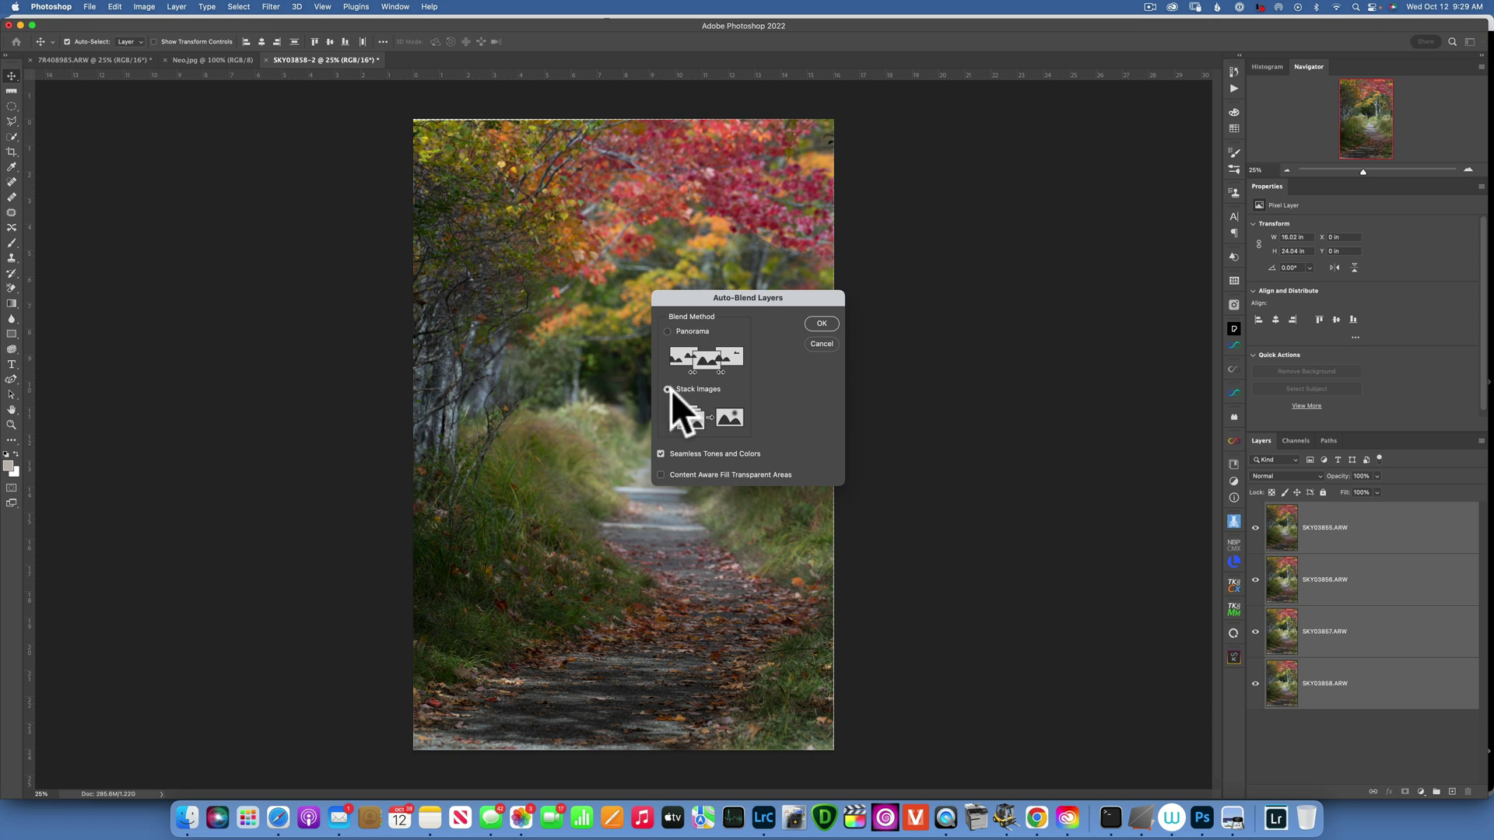
left_click(661, 452)
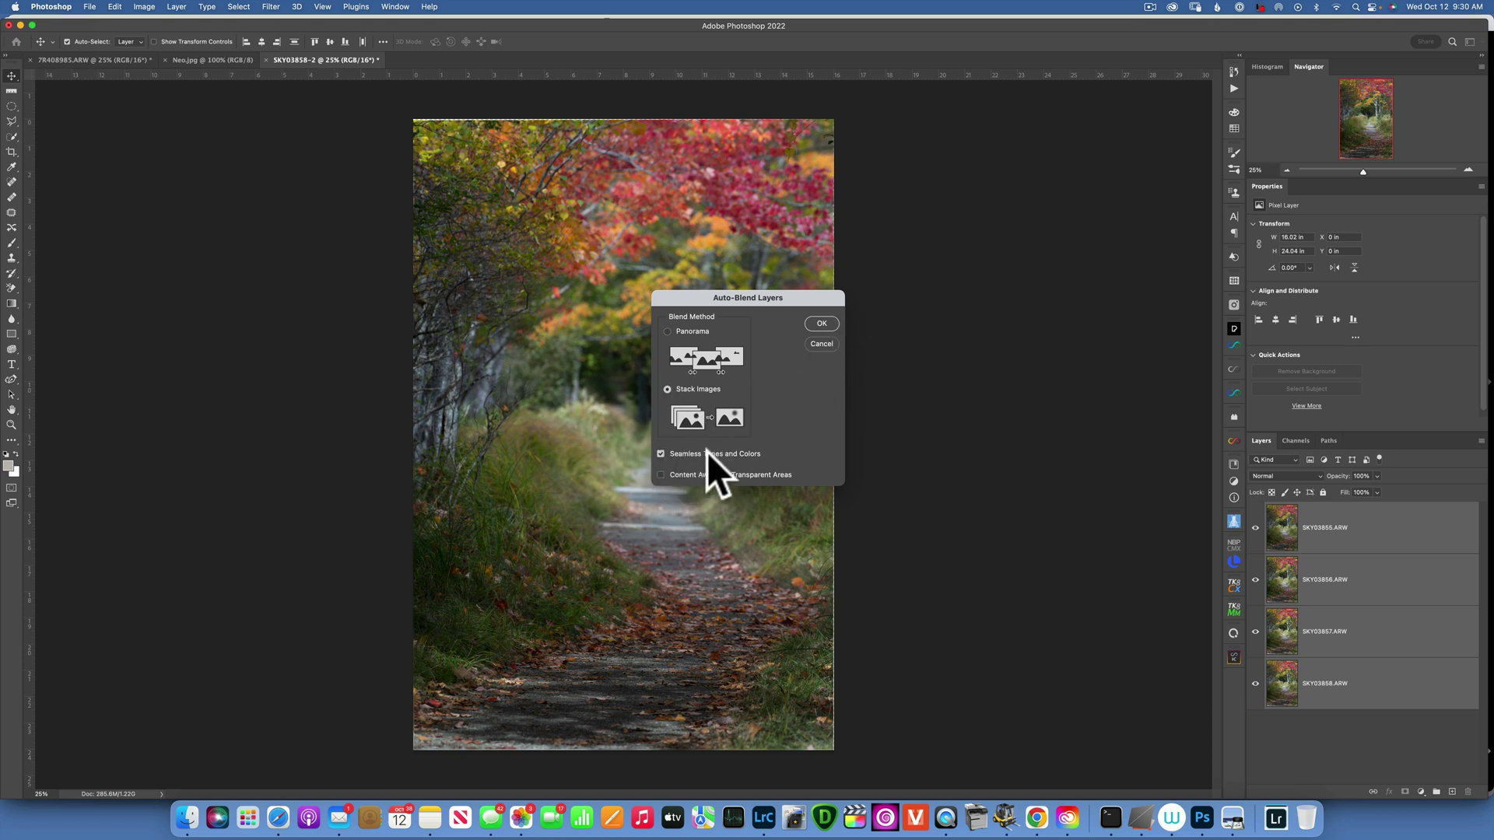
left_click(822, 323)
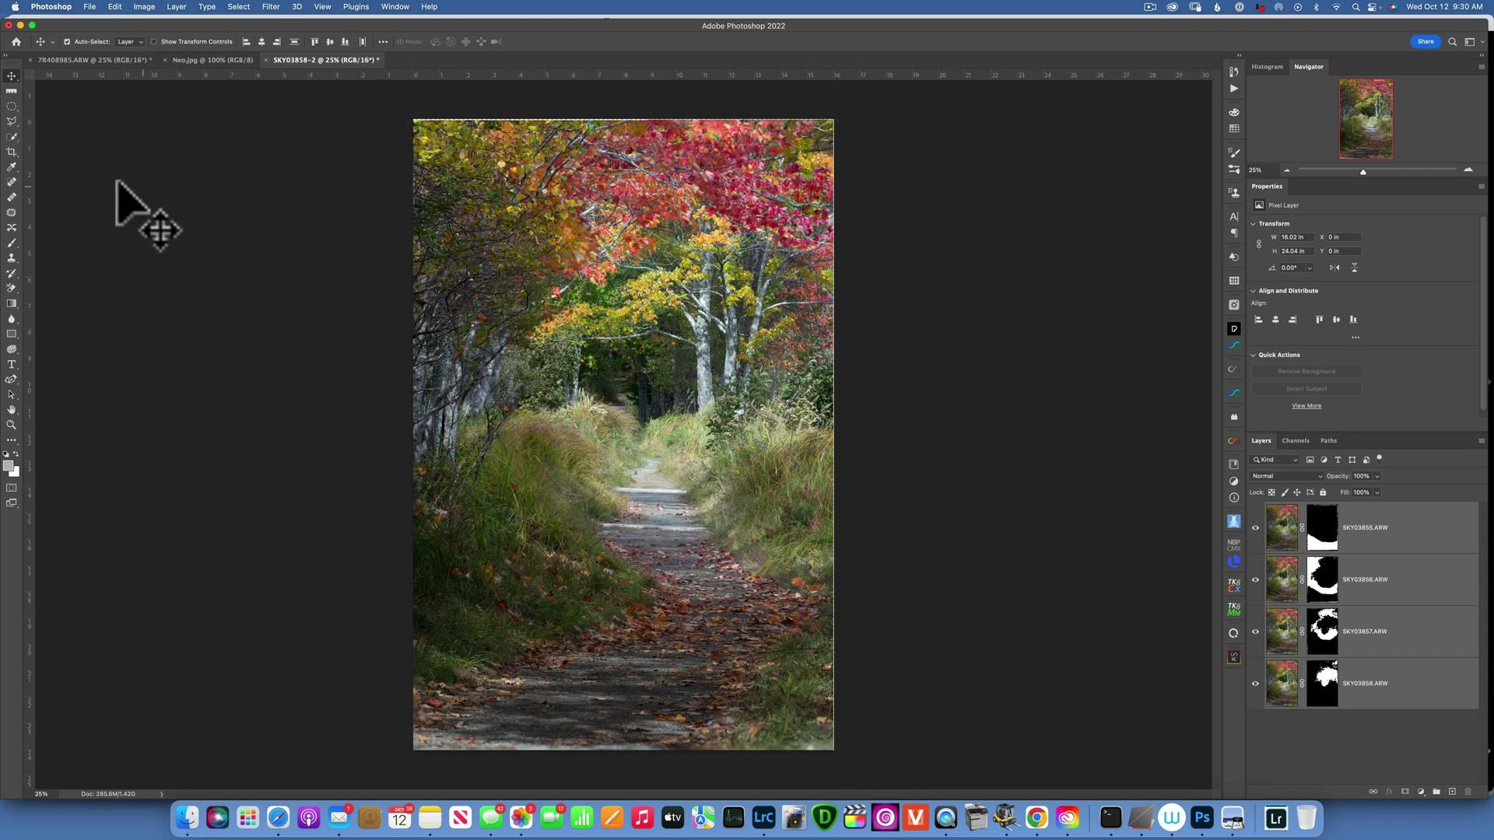
- Crop the image at Original Ratio, pulling in the top-right corner slightly, and commit
left_click(12, 152)
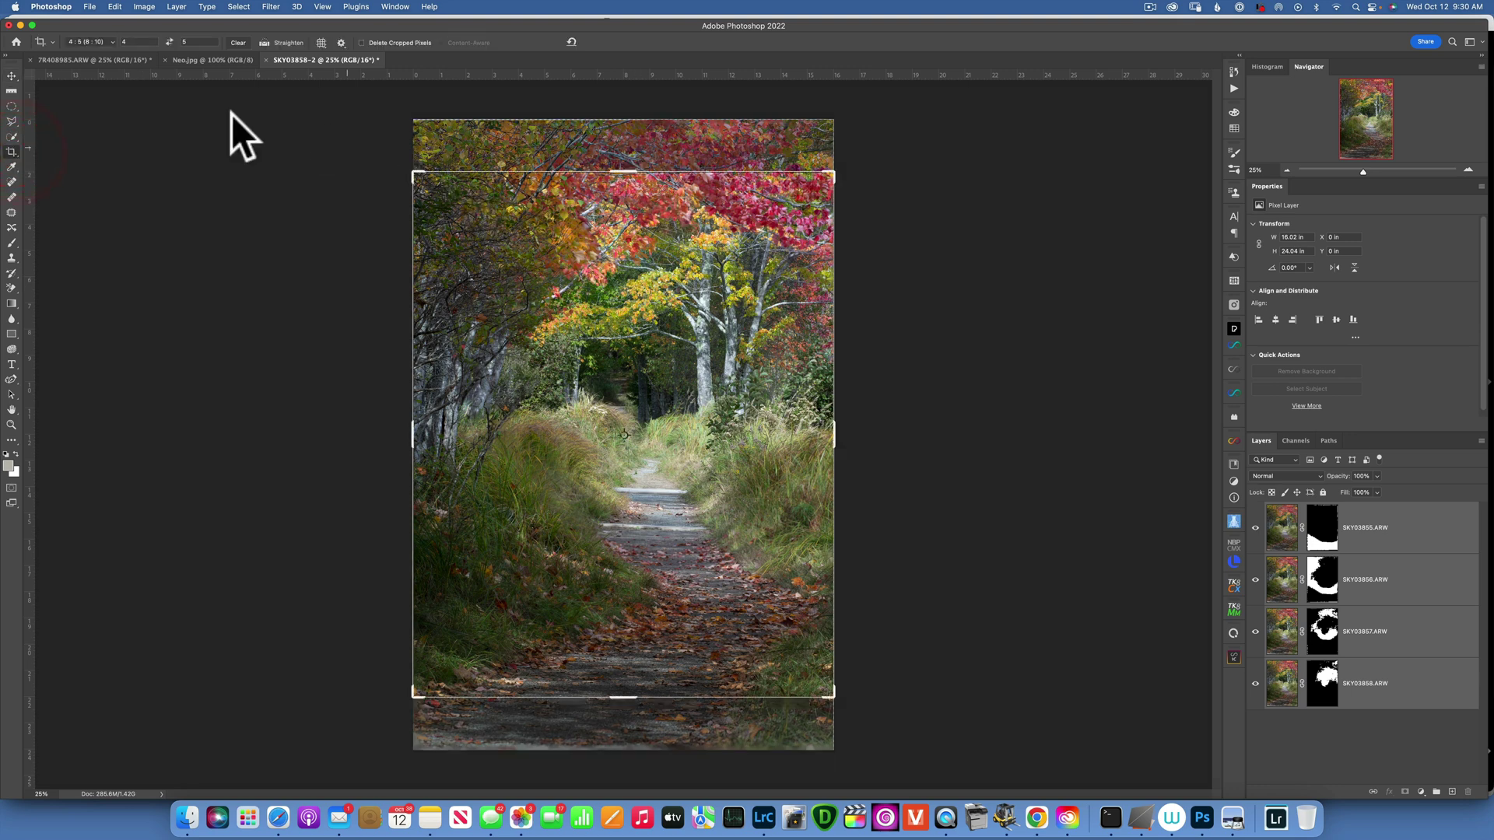
left_click(112, 40)
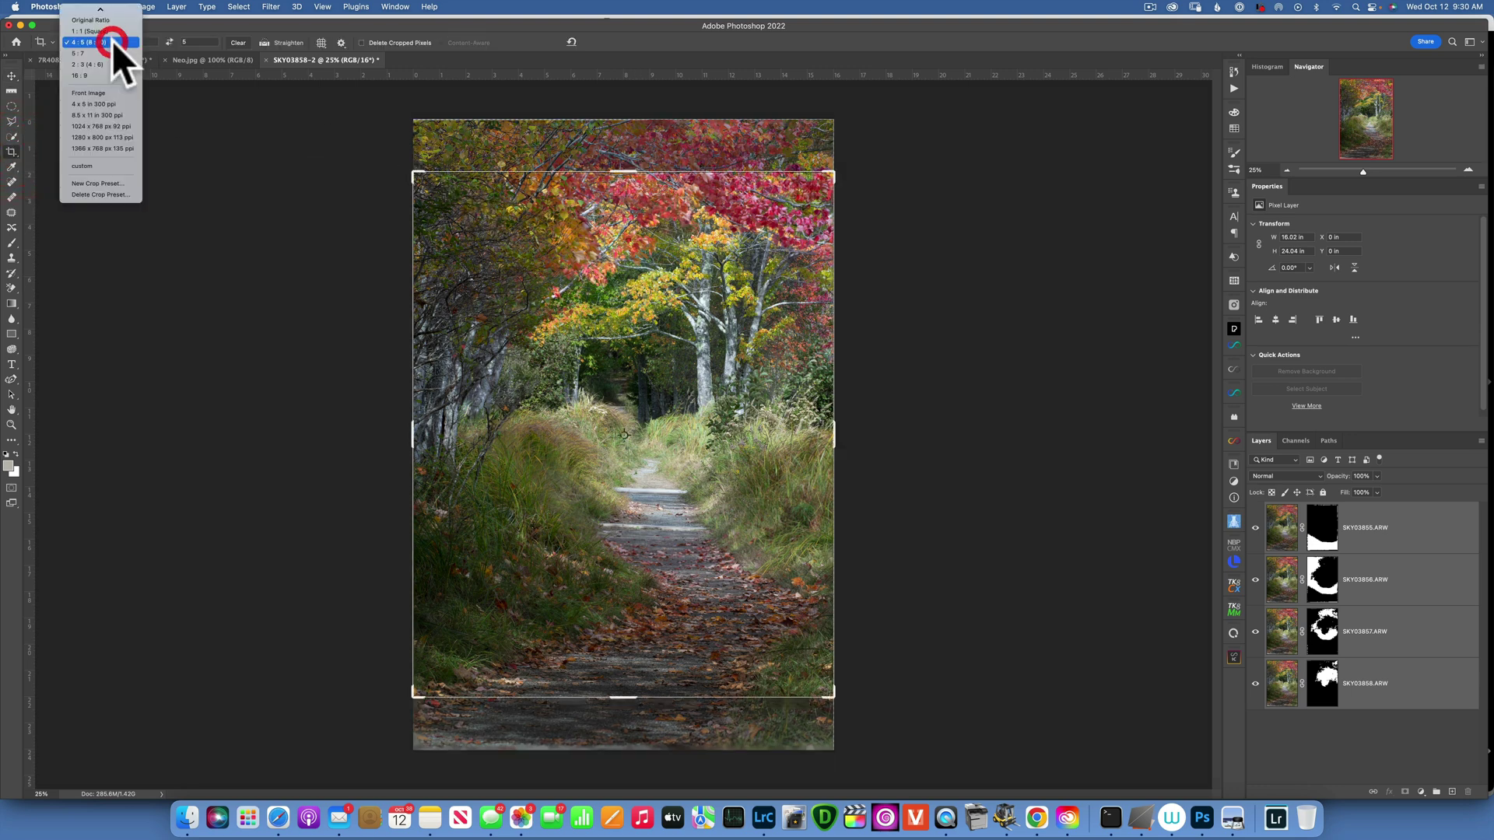
left_click(99, 19)
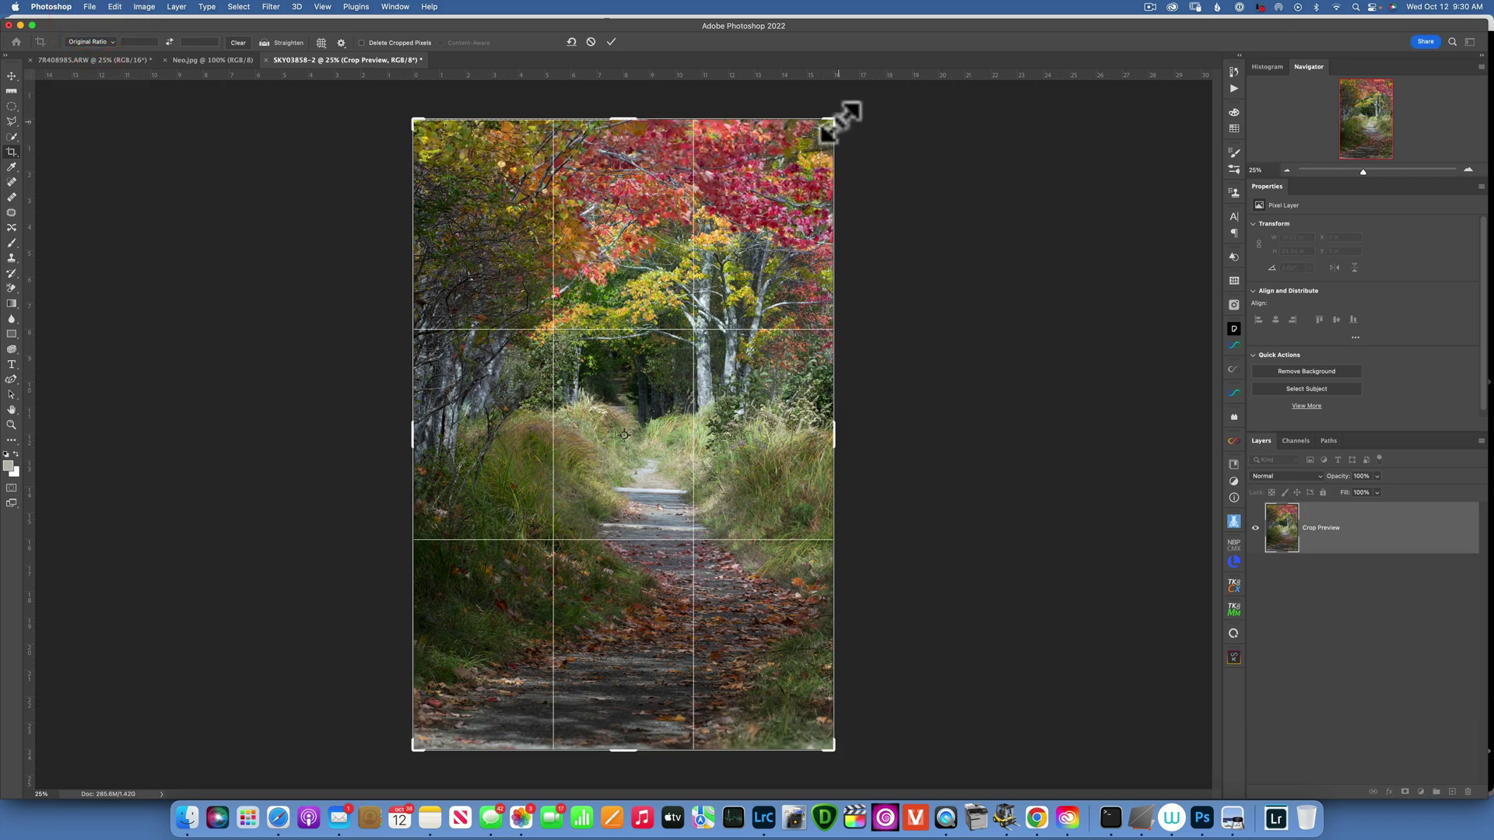
left_click_drag(849, 111, 845, 115)
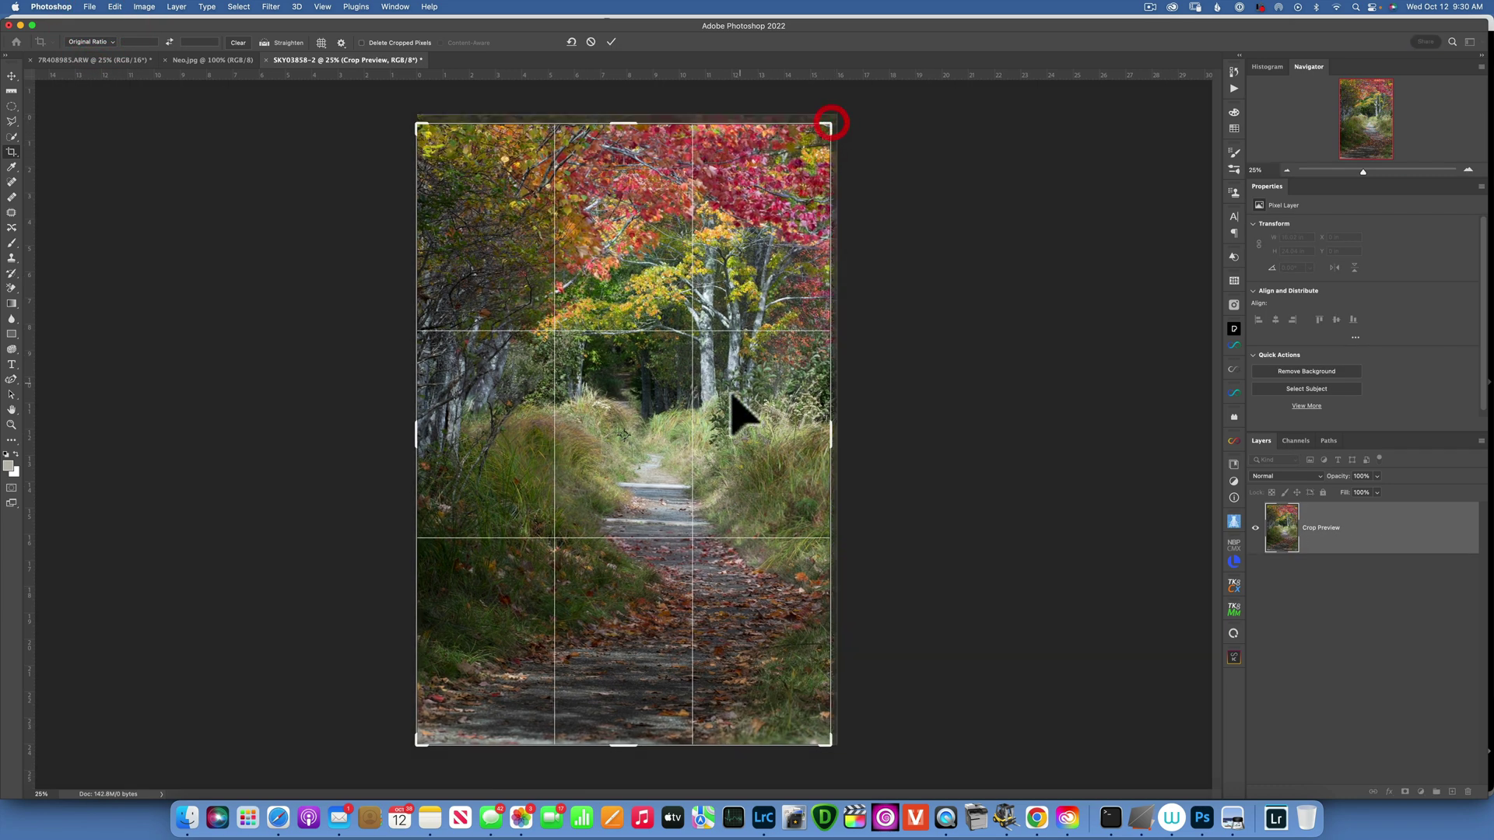
mouse_move(667, 395)
left_mouse_down()
mouse_move(662, 409)
mouse_move(653, 393)
left_mouse_up()
key("Return")
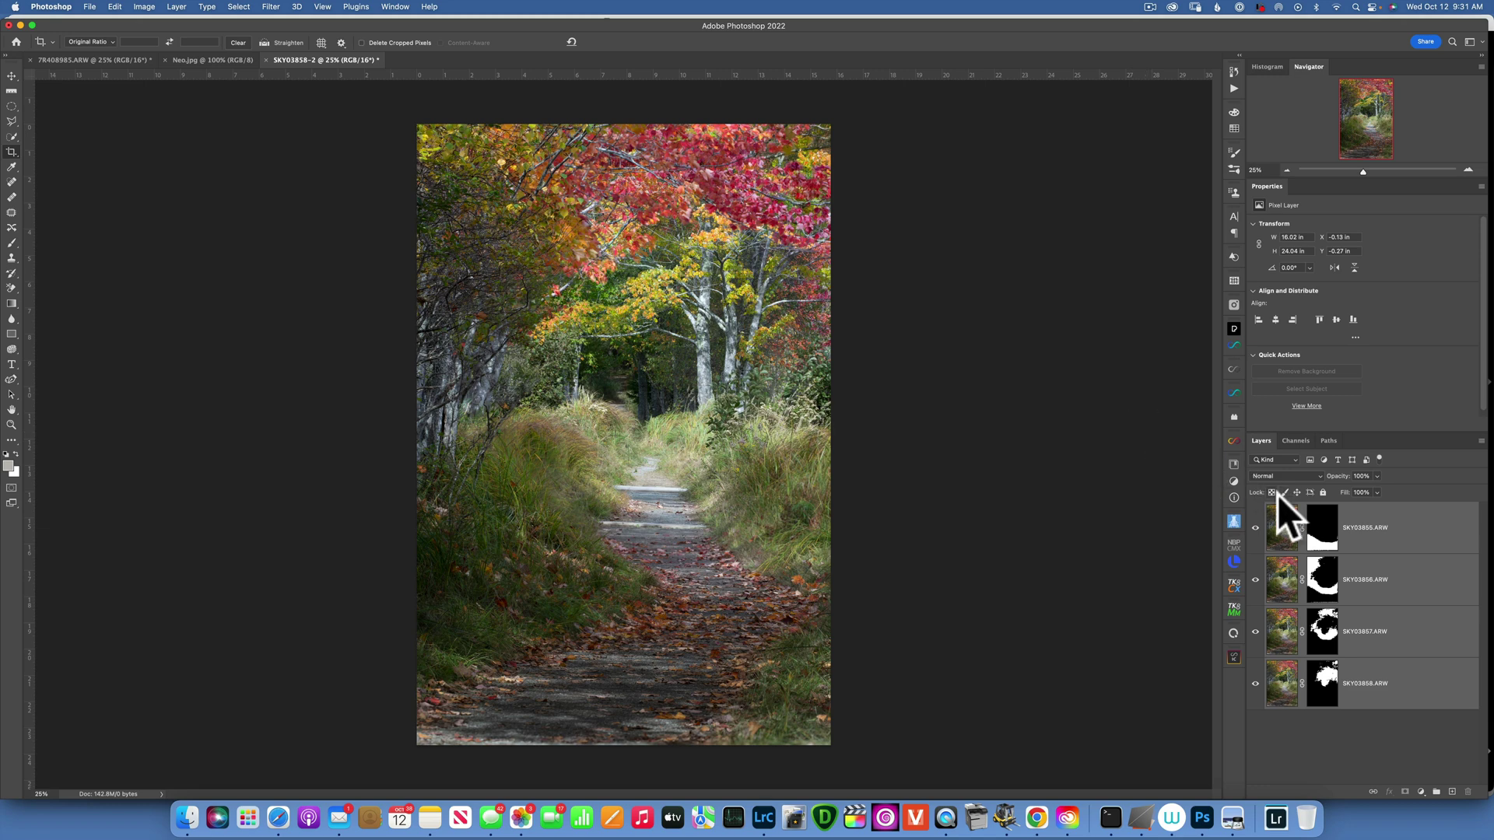
- Flatten the stacked layers into a single Background layer
left_click(1430, 529)
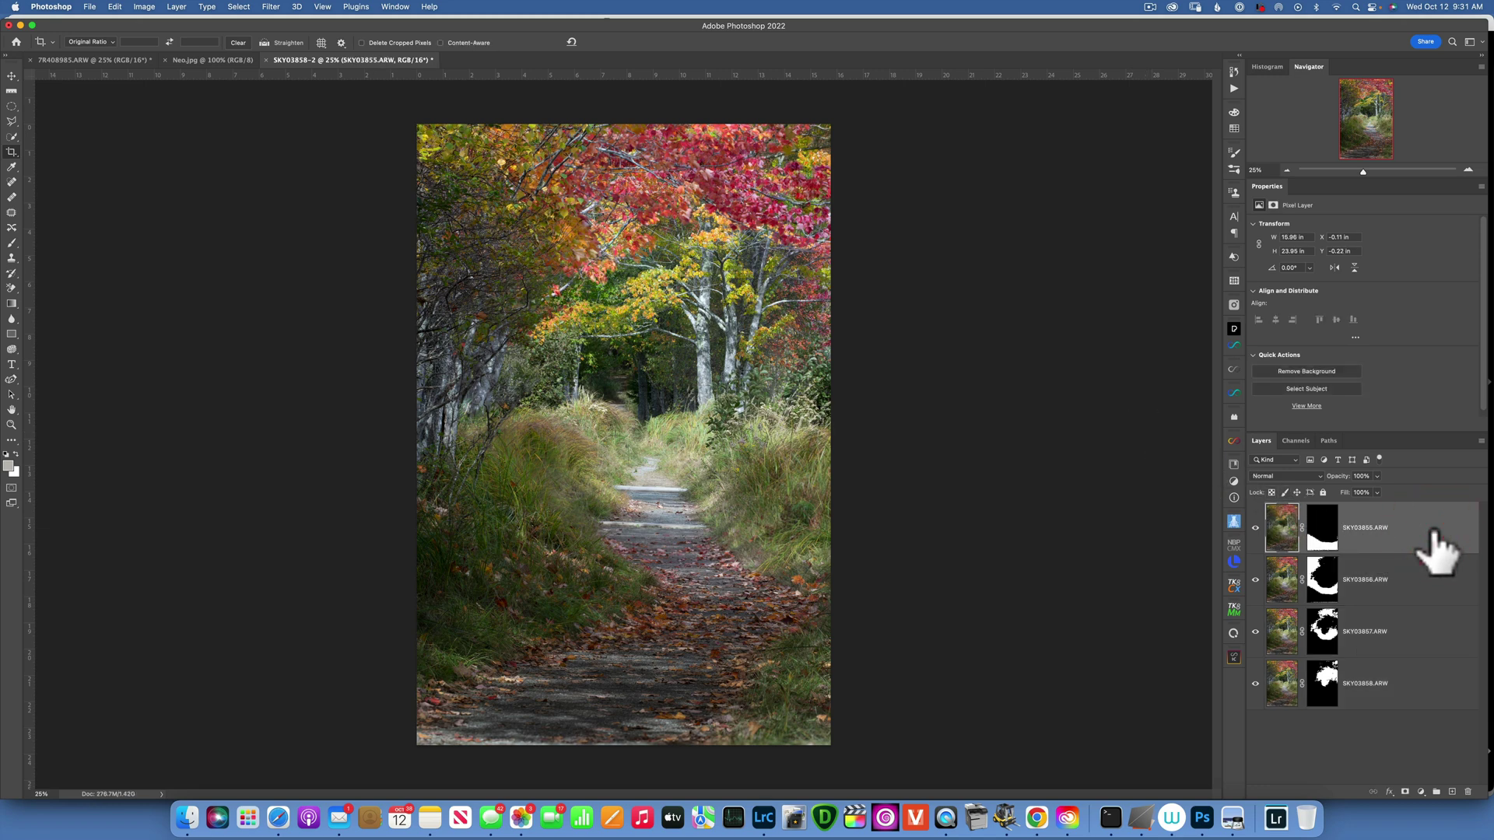
right_click(1436, 551)
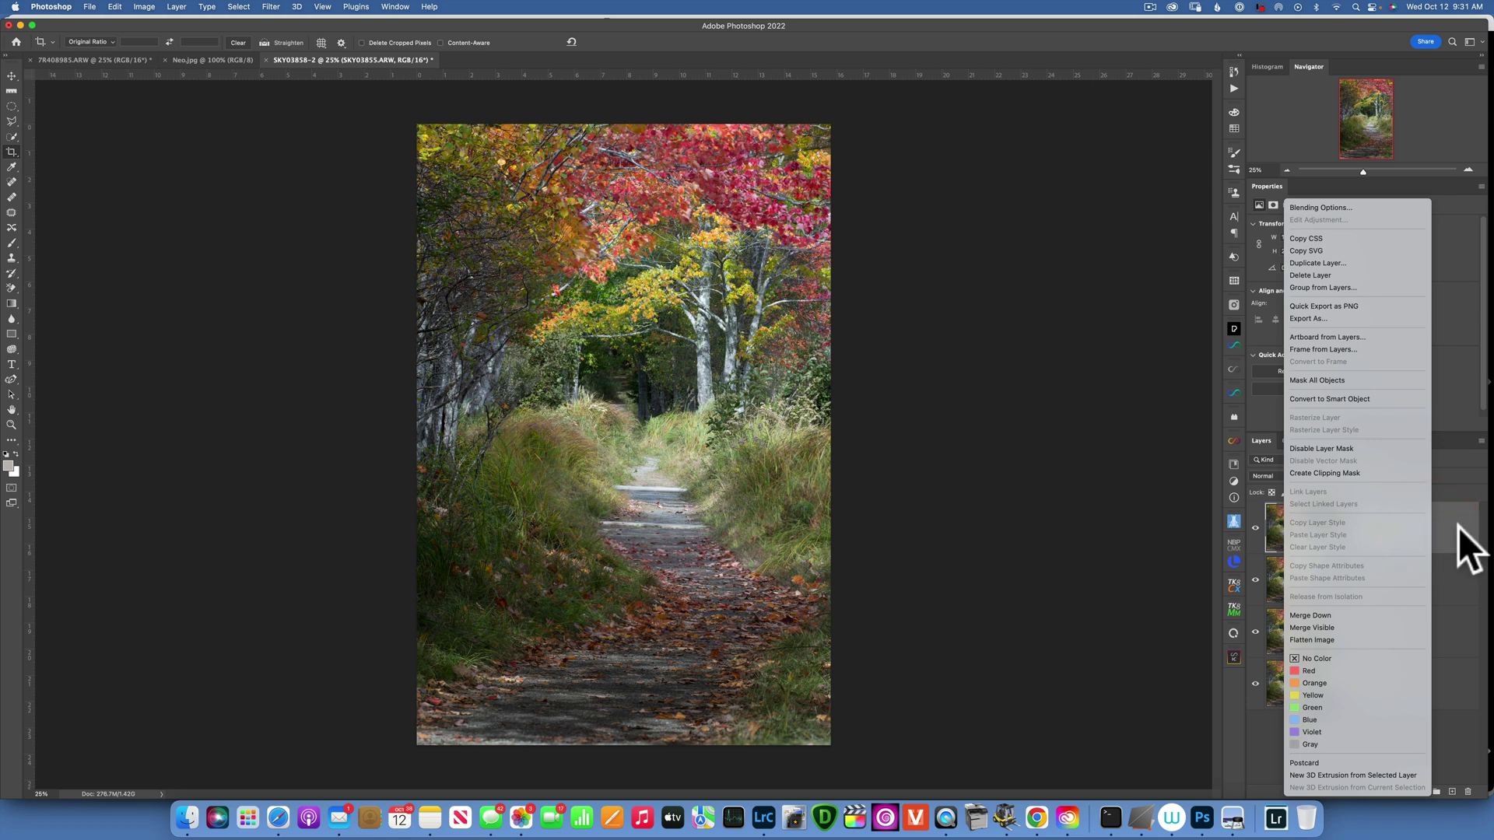
left_click(1455, 532)
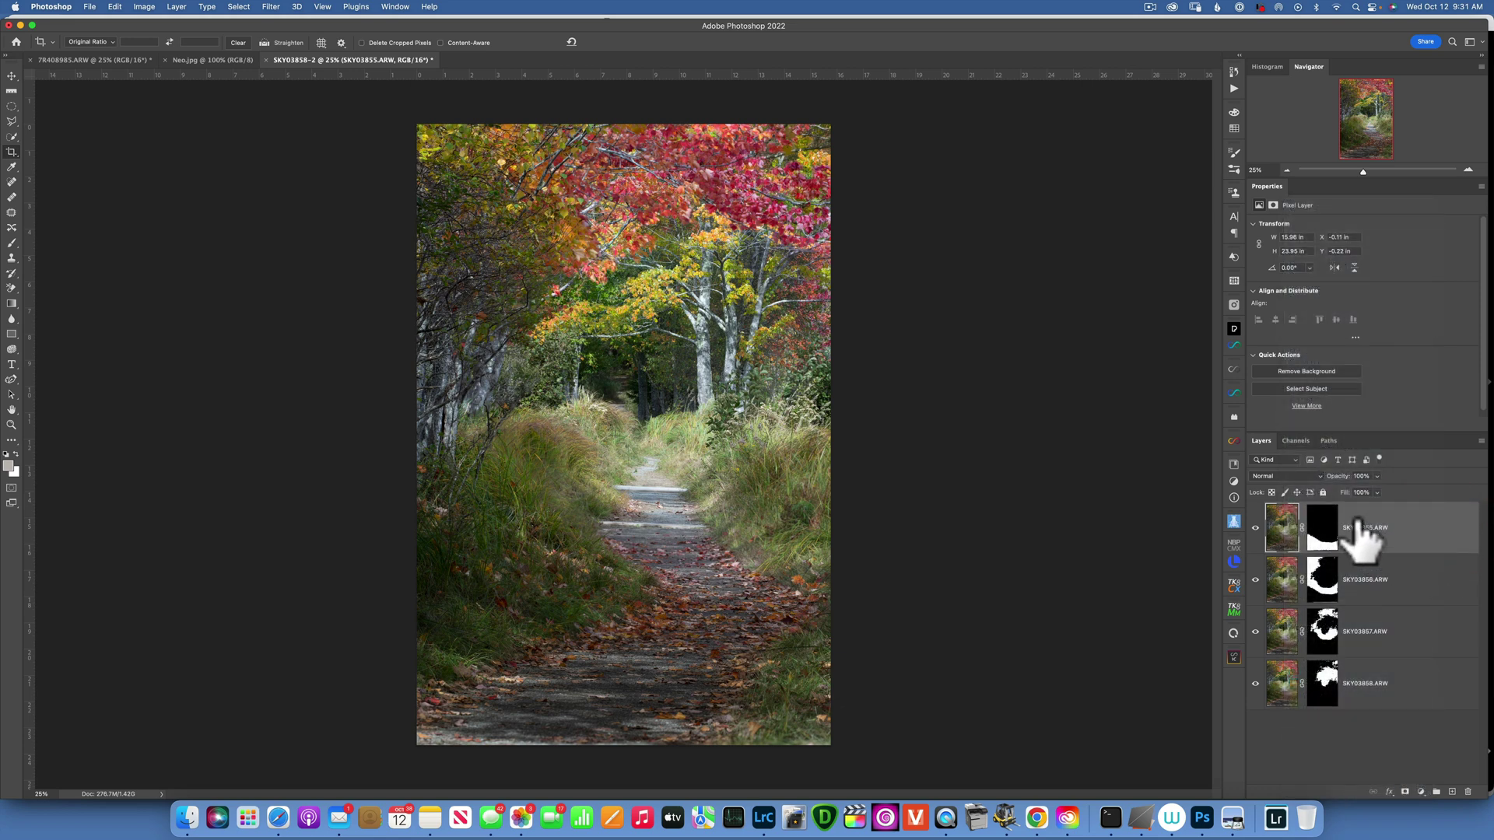
right_click(1445, 526)
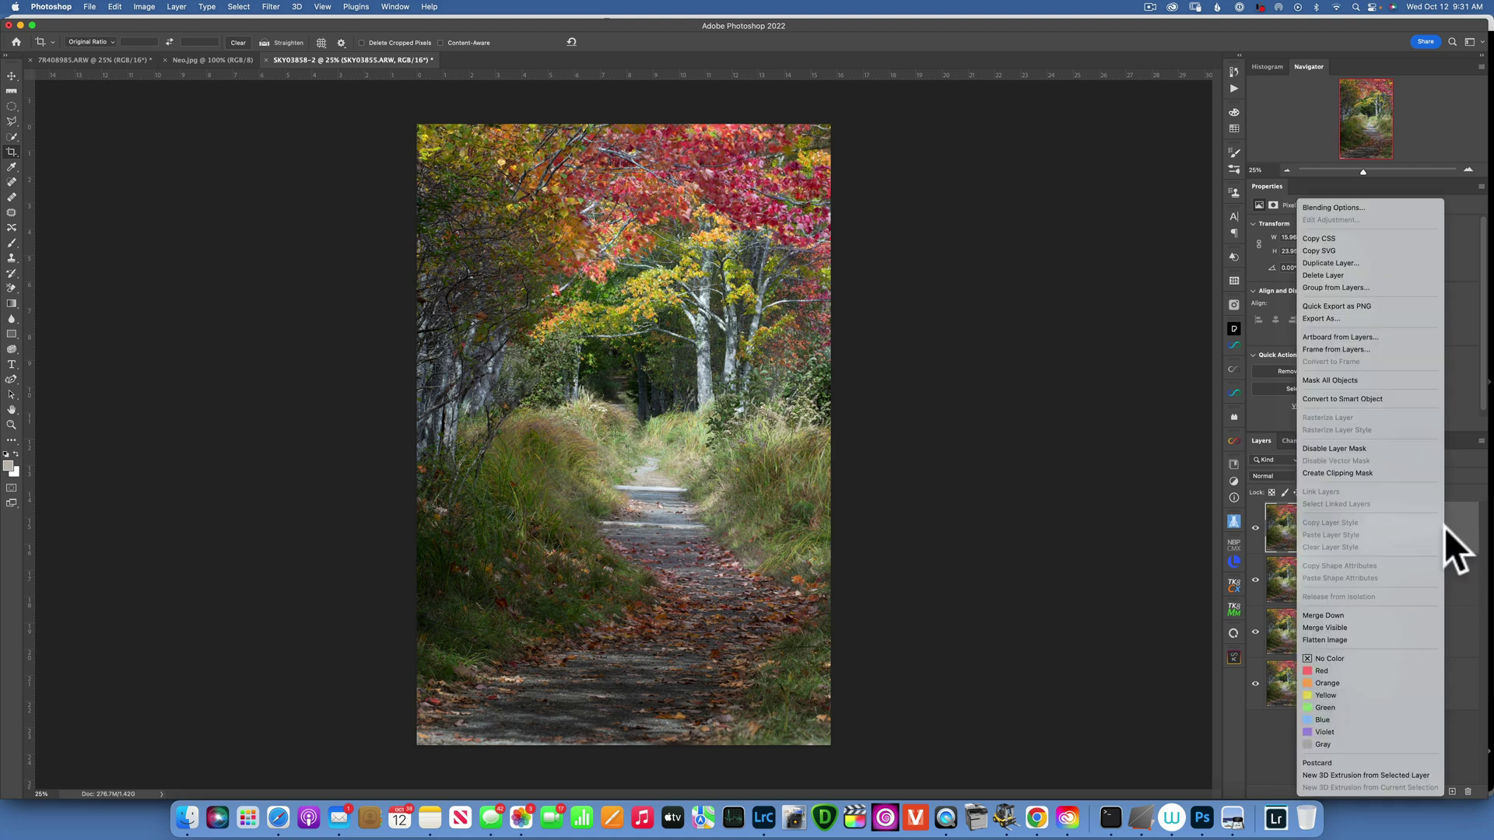
left_click(1335, 640)
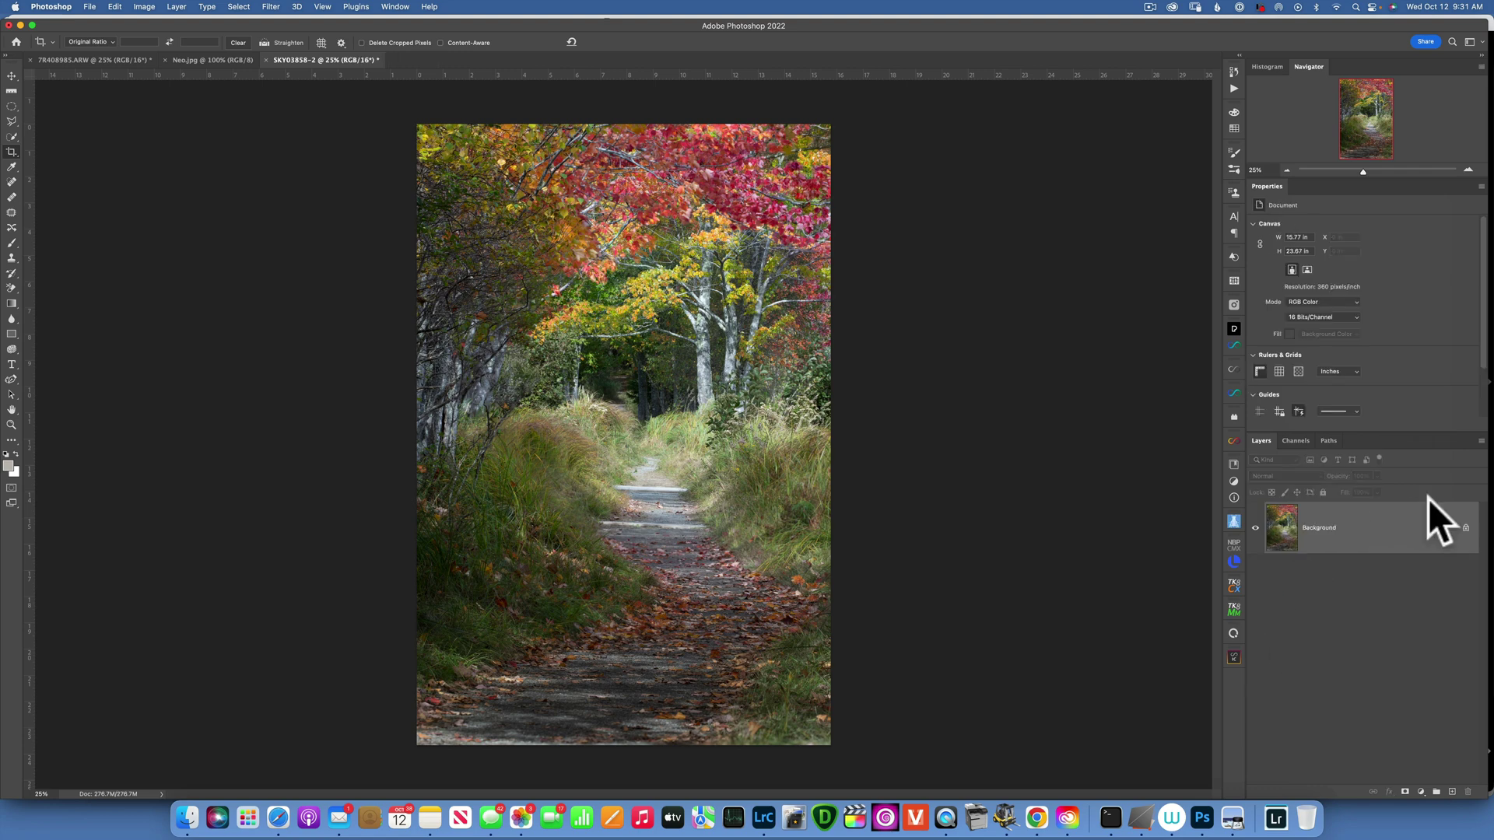
- Duplicate the Background as Layer 1 with Cmd+J and bring up the Filter menu
left_click(1401, 529)
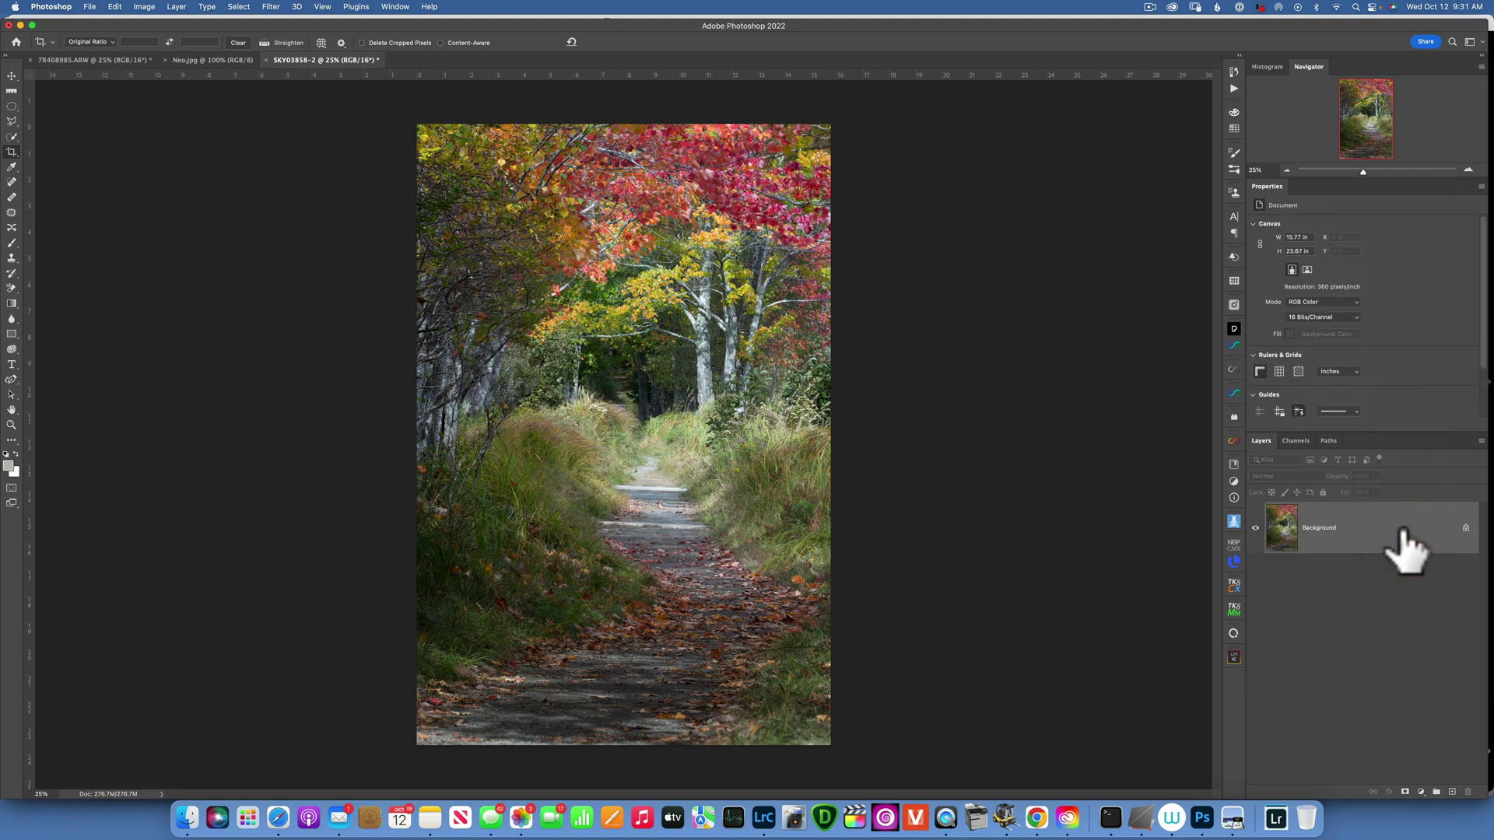
key("super")
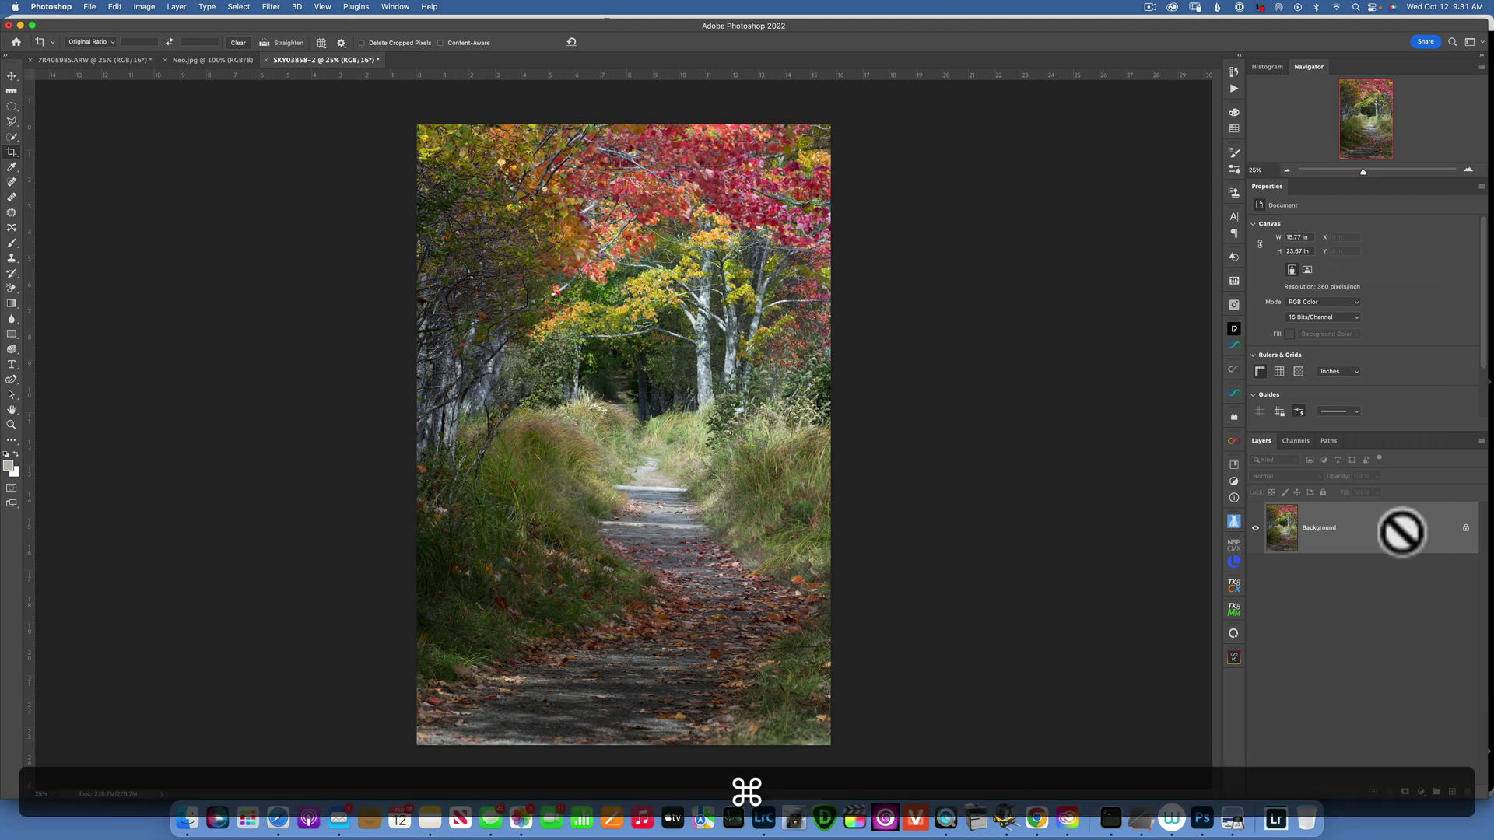
key("super+j")
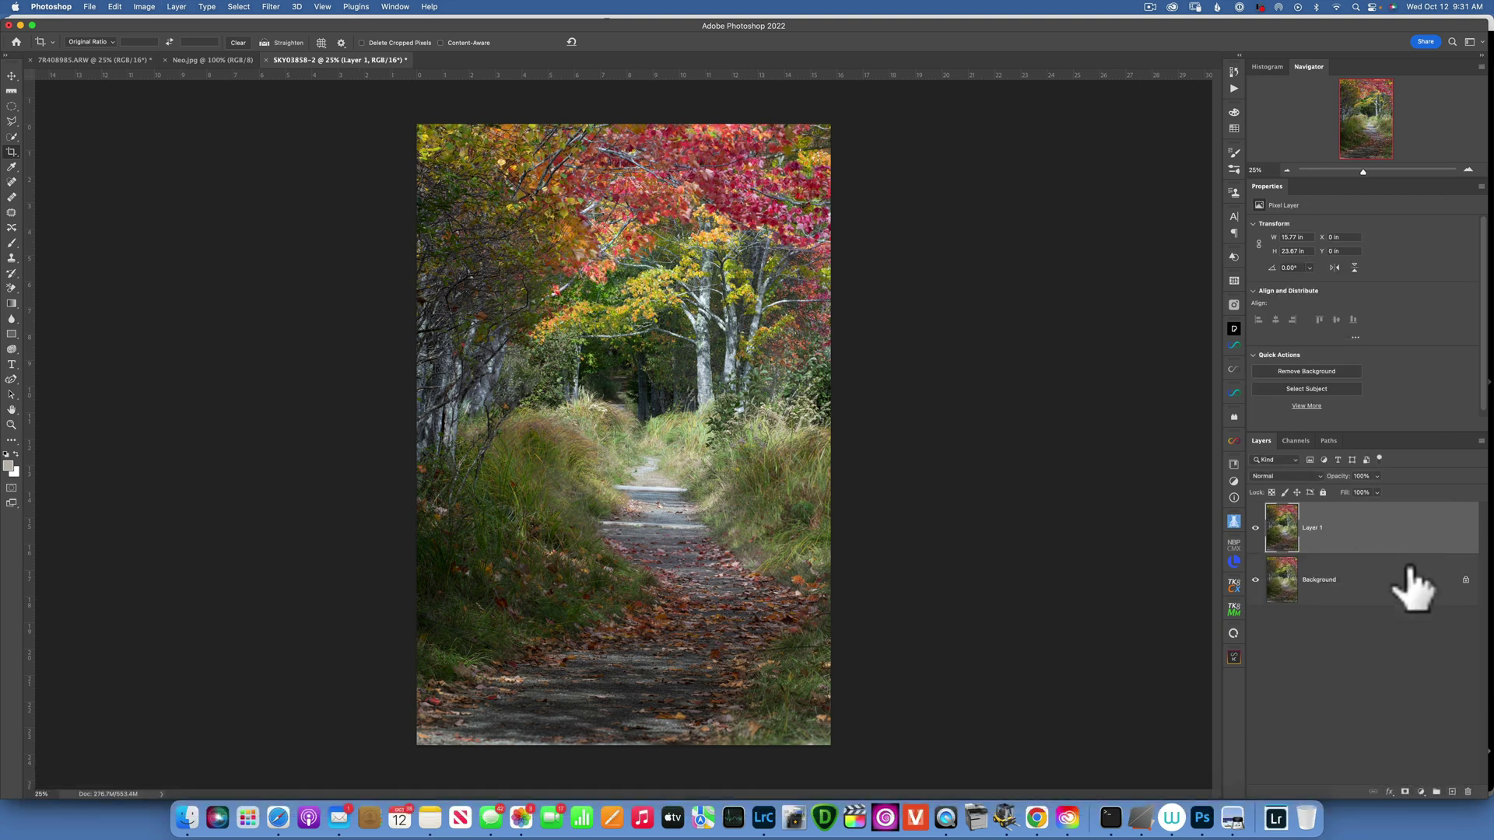
left_click(1340, 525)
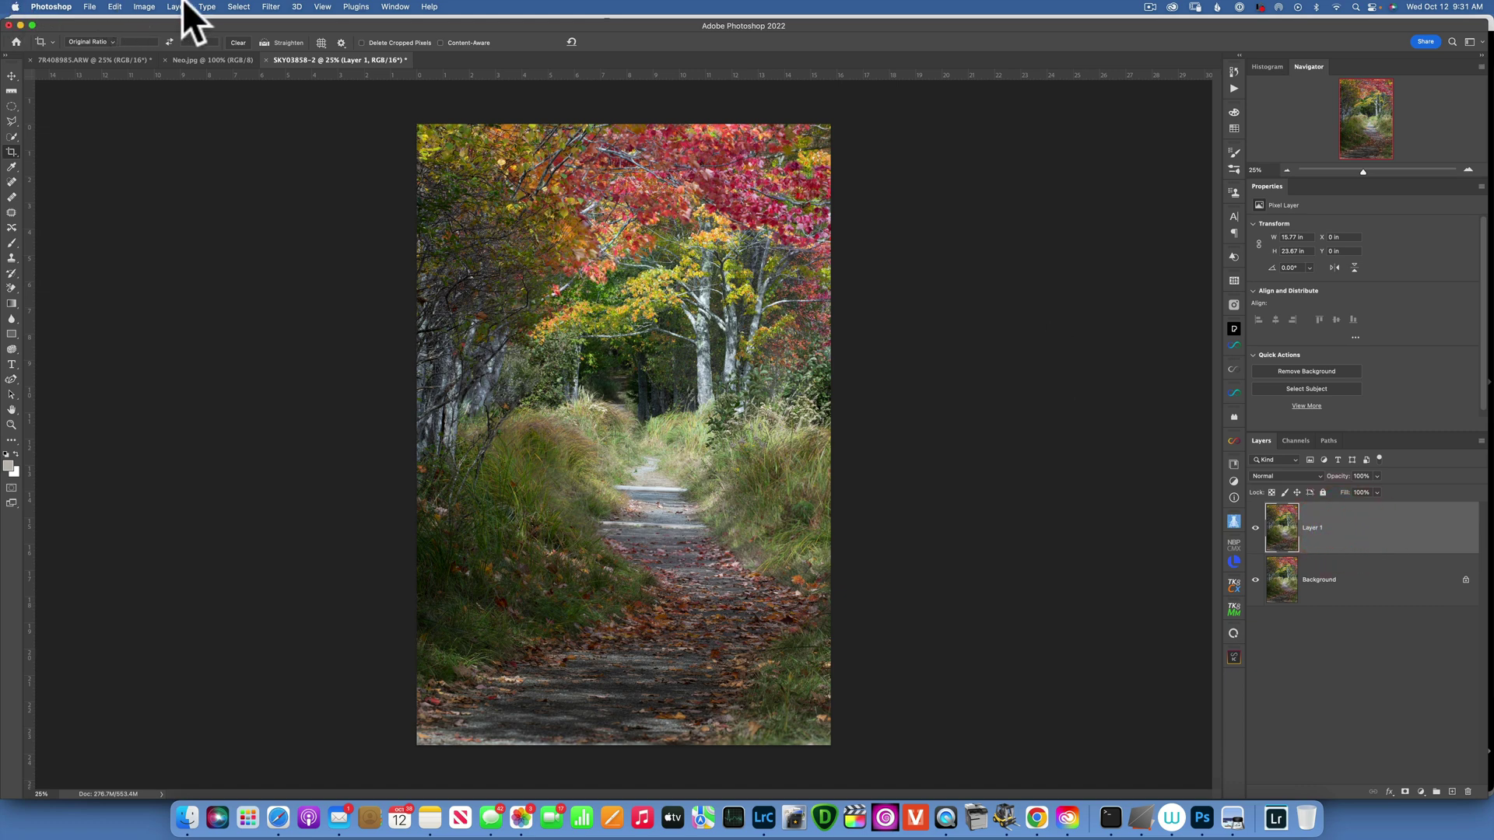
left_click(271, 6)
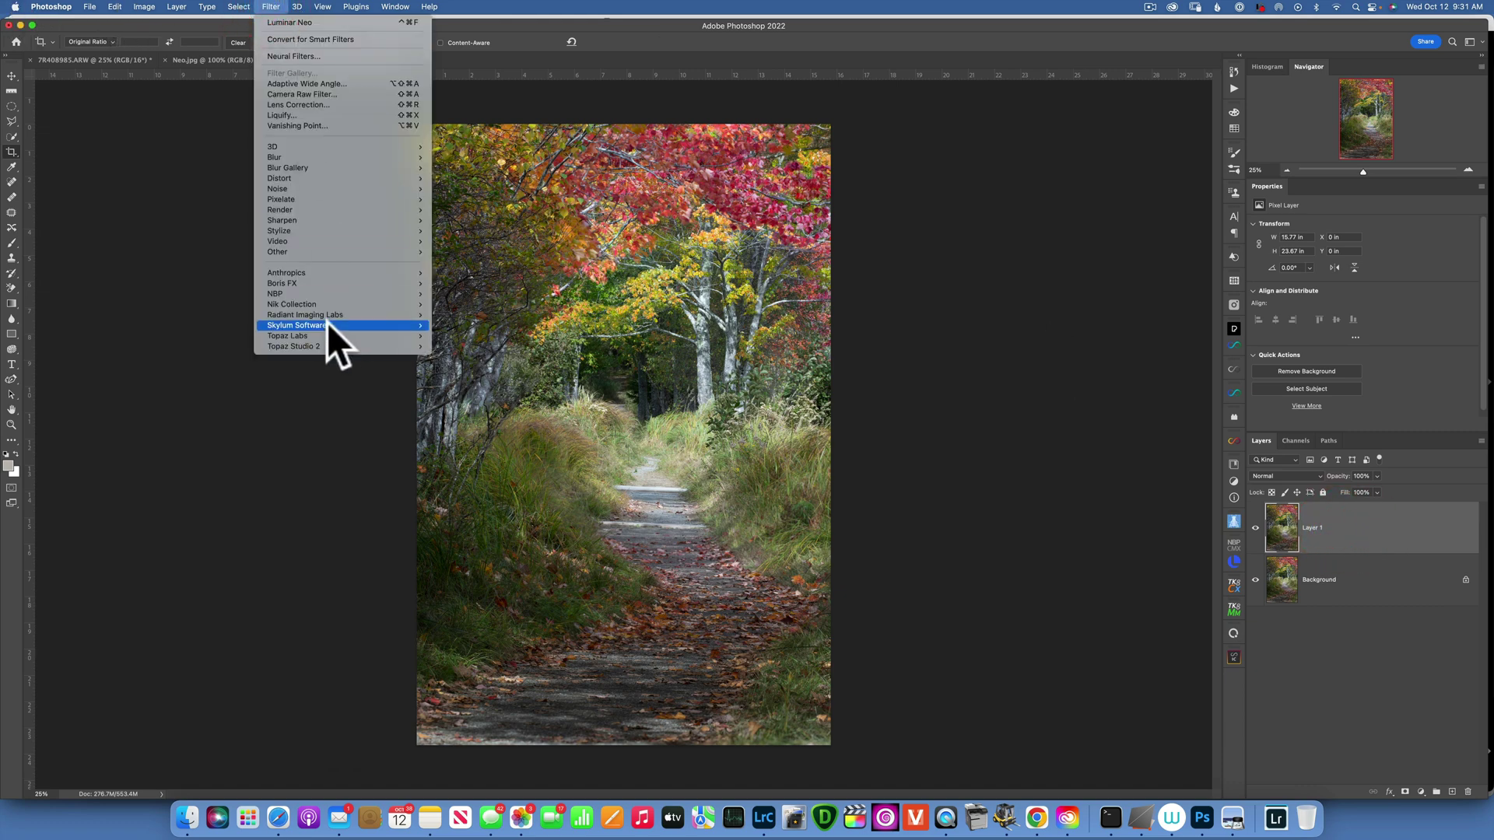
- Send Layer 1 to the Luminar Neo plugin for editing
mouse_move(328, 323)
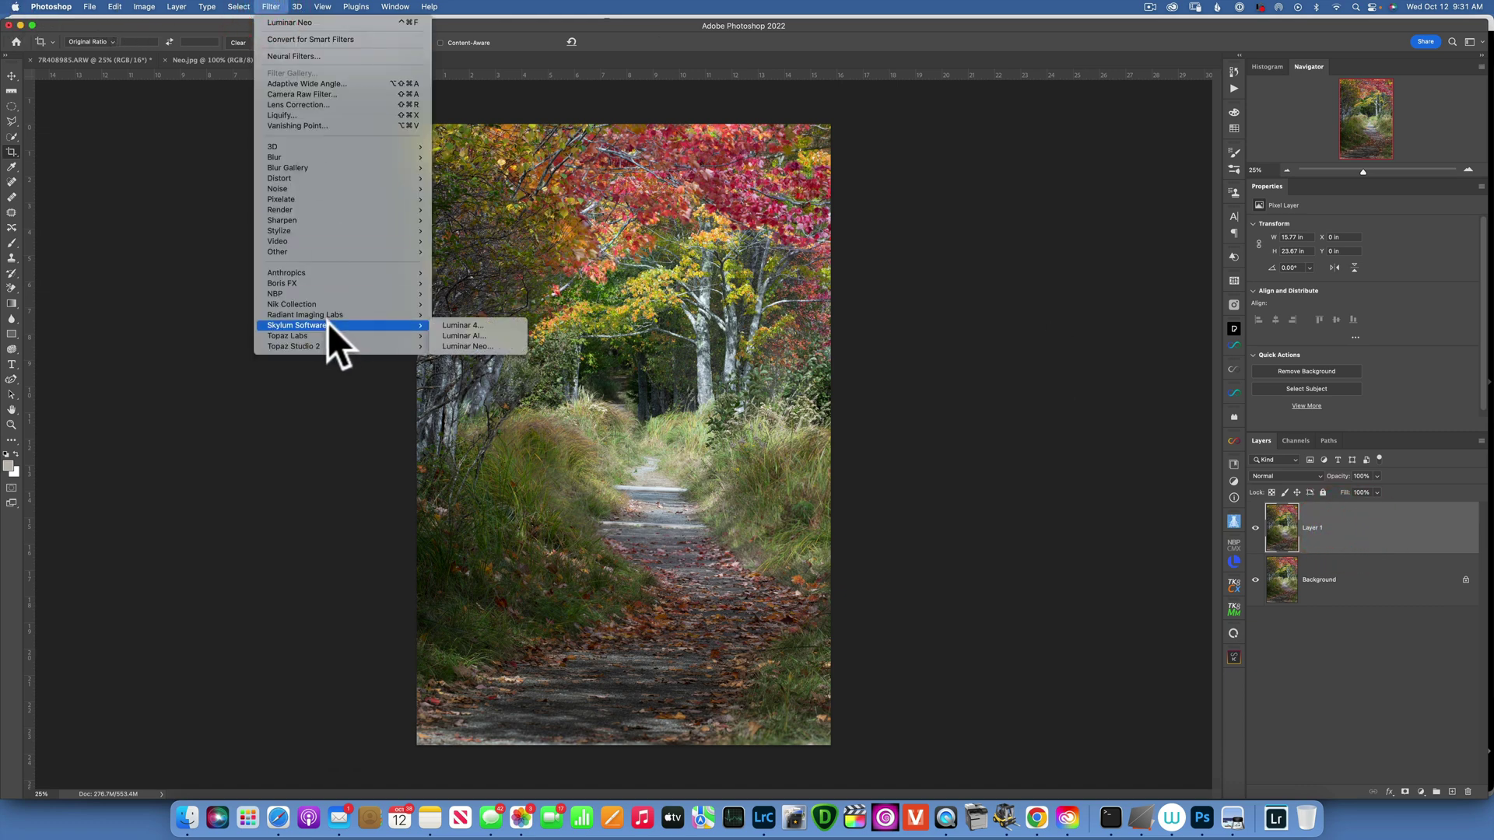
left_click(482, 346)
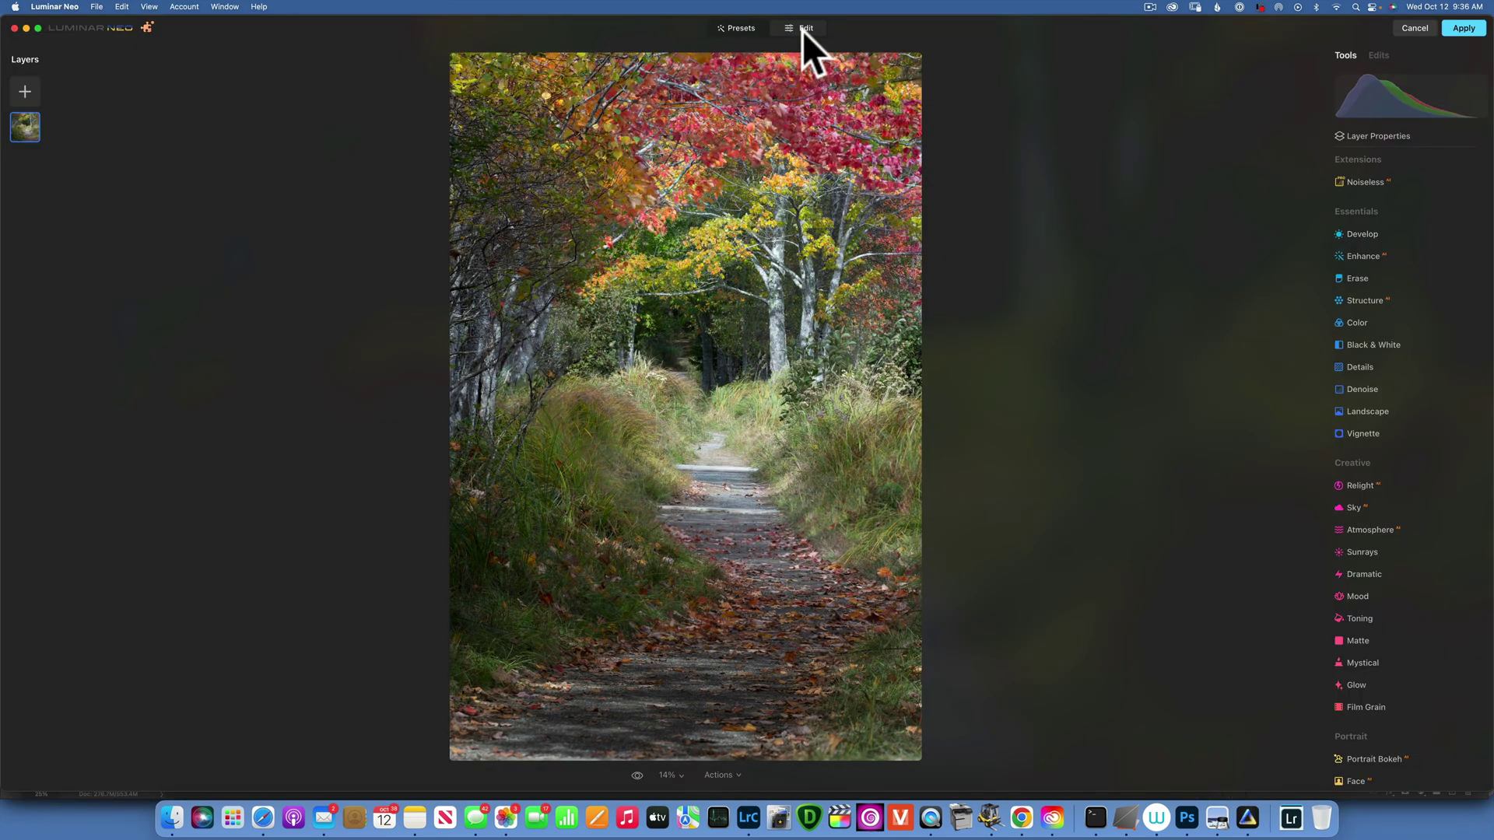
left_click(804, 25)
- In Develop, set Exposure 0.20, Smart Contrast 18, Highlights -35, Shadows 18, plus an S-curve
left_click(1364, 231)
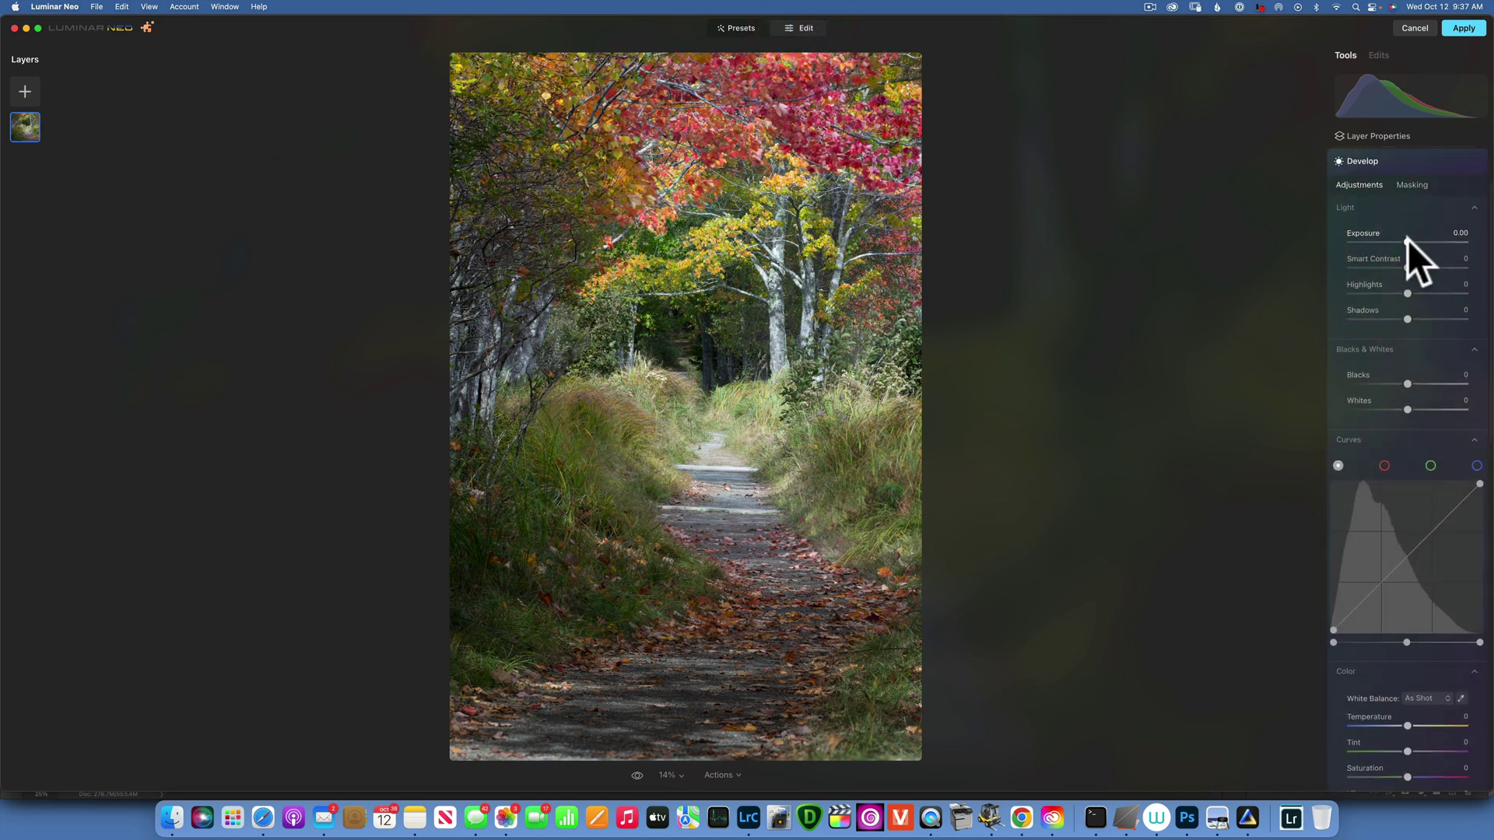
left_click_drag(1408, 239, 1418, 316)
left_click(1409, 266)
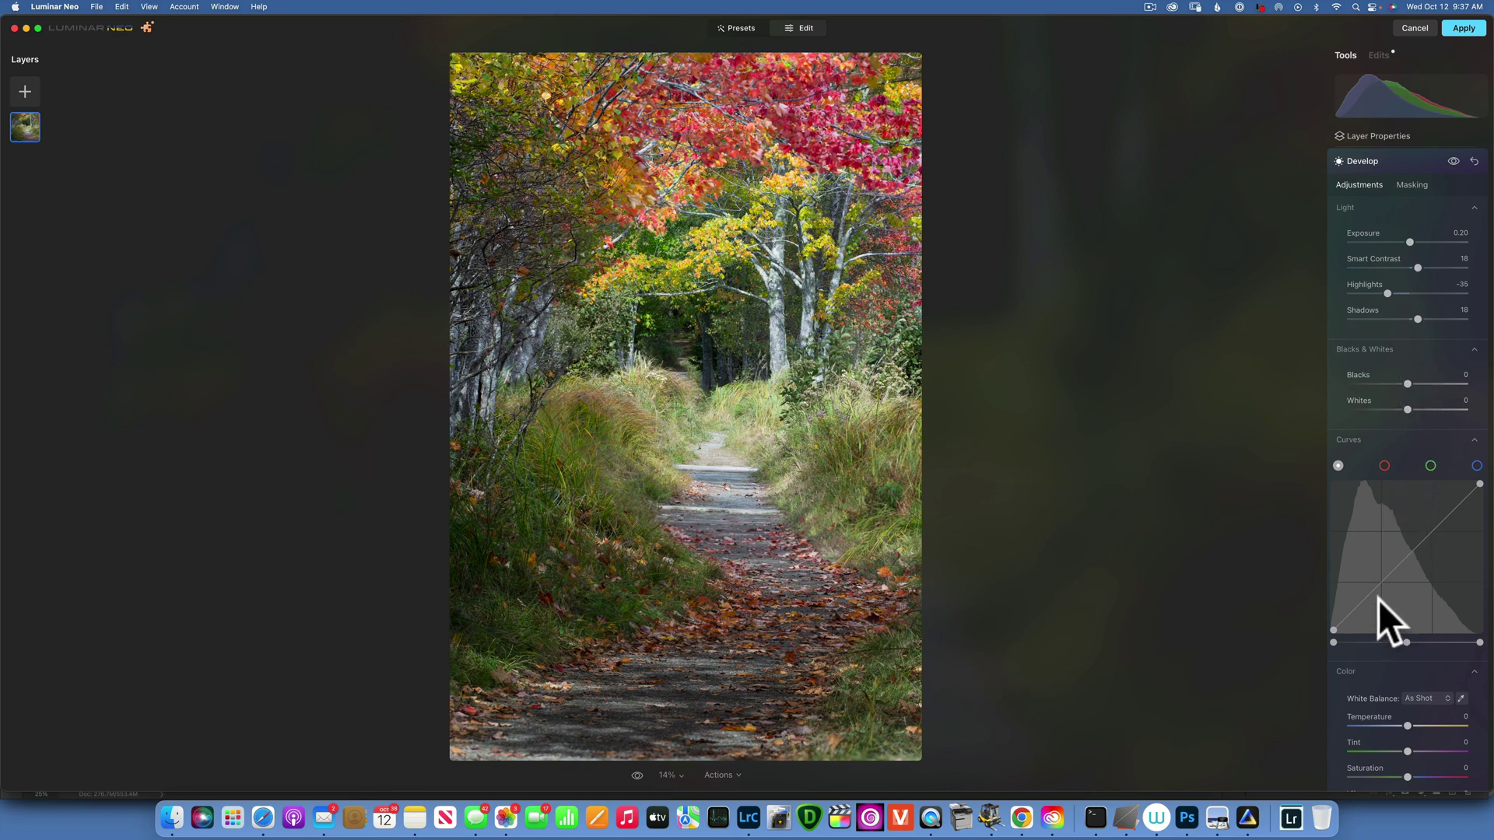
left_click_drag(1368, 593, 1371, 597)
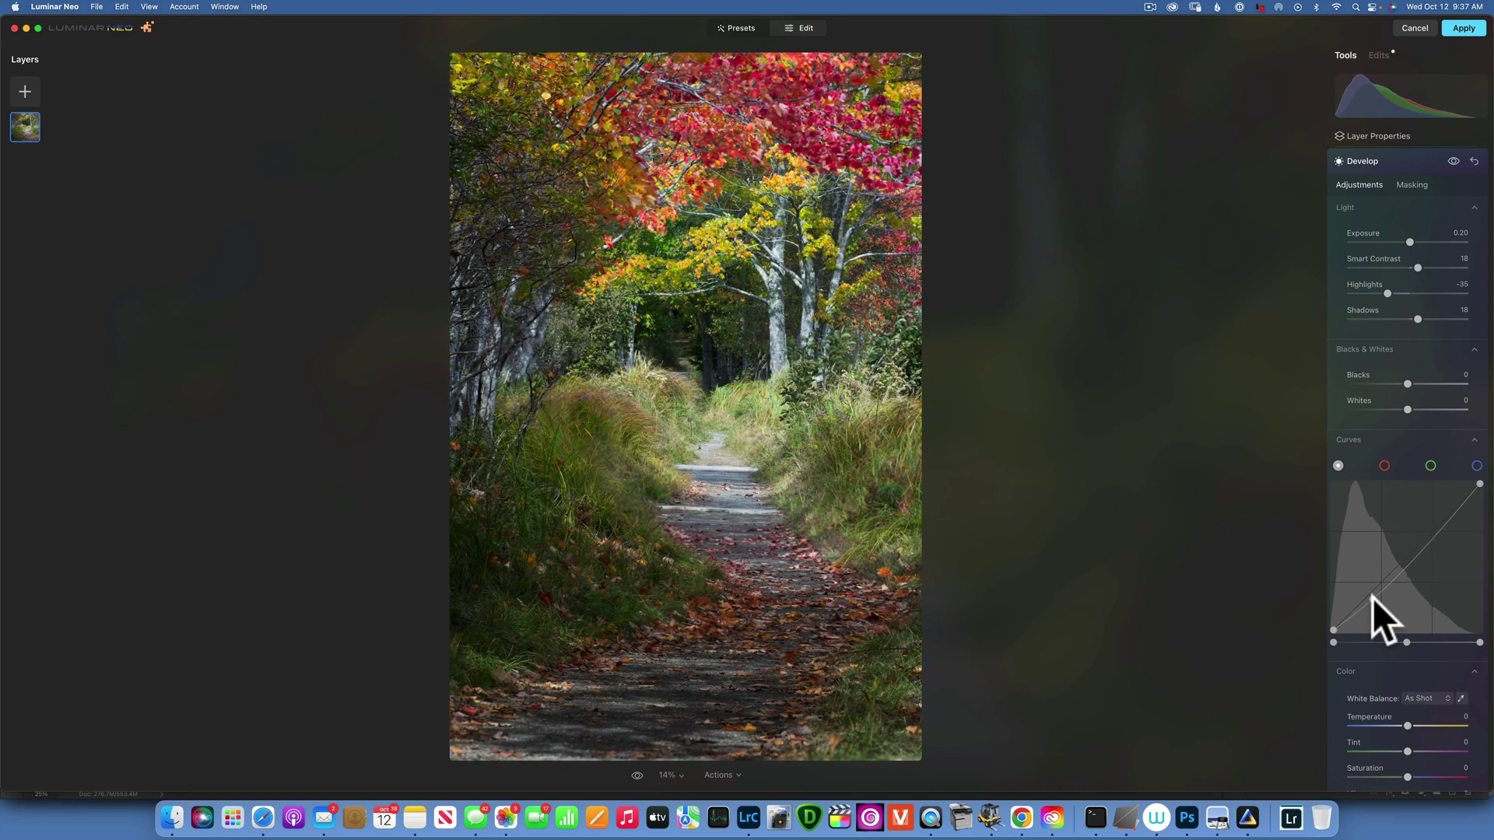
left_click_drag(1441, 526, 1437, 521)
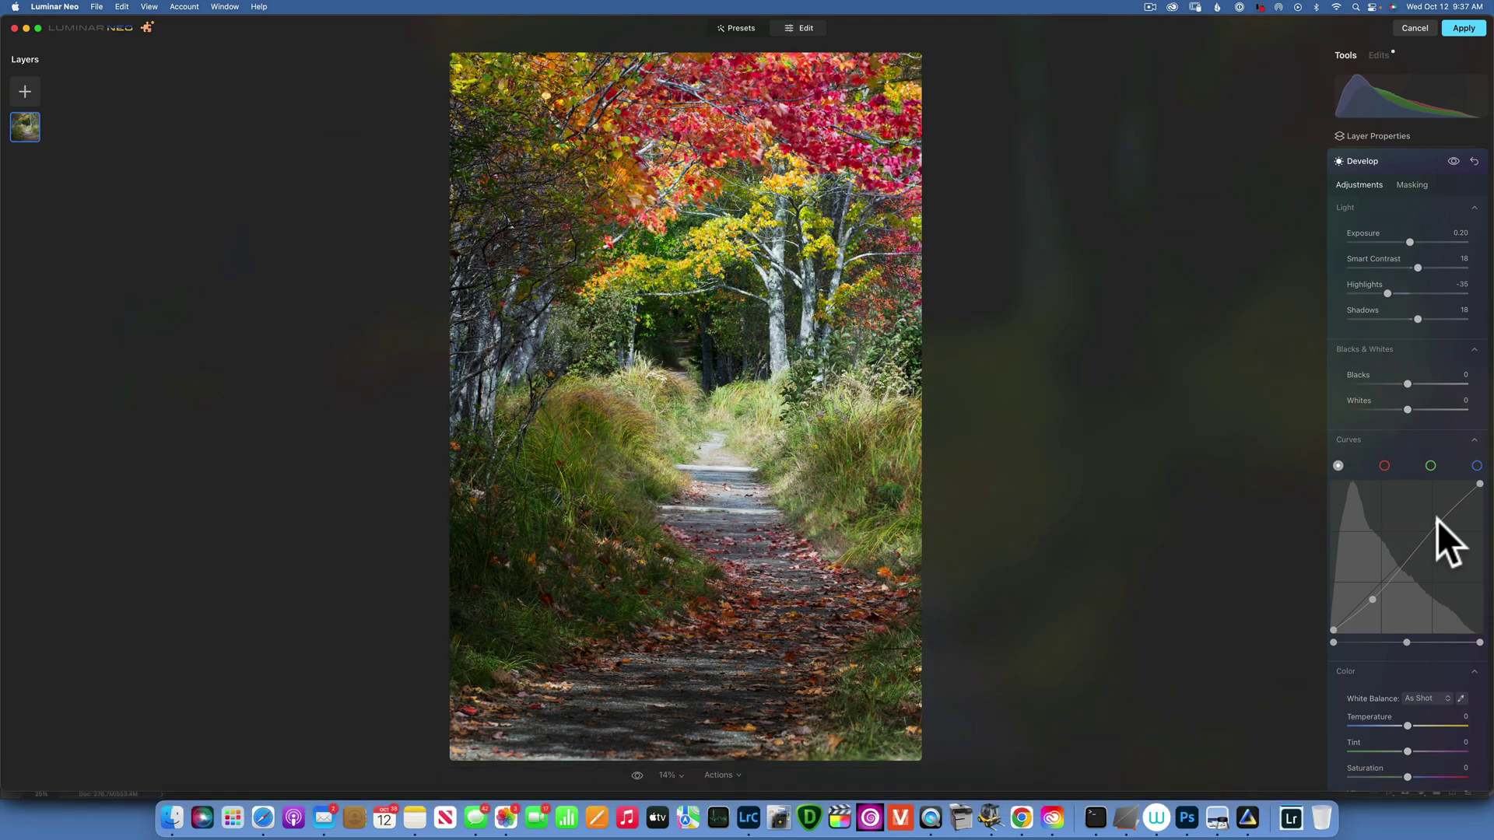
left_click(1437, 522)
left_click(1367, 156)
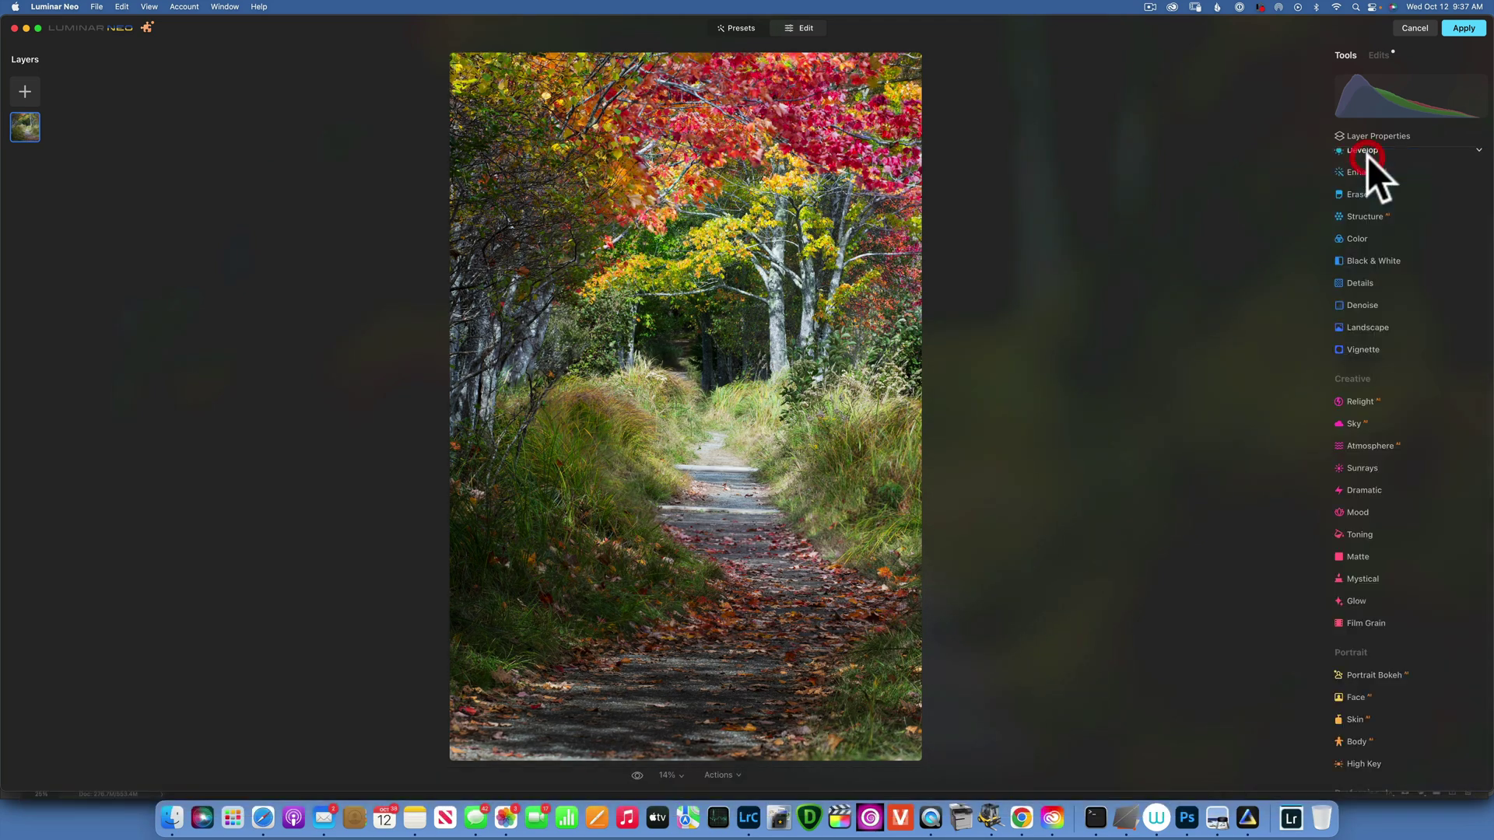
- Raise the Enhance Accent amount slightly
left_click(1363, 171)
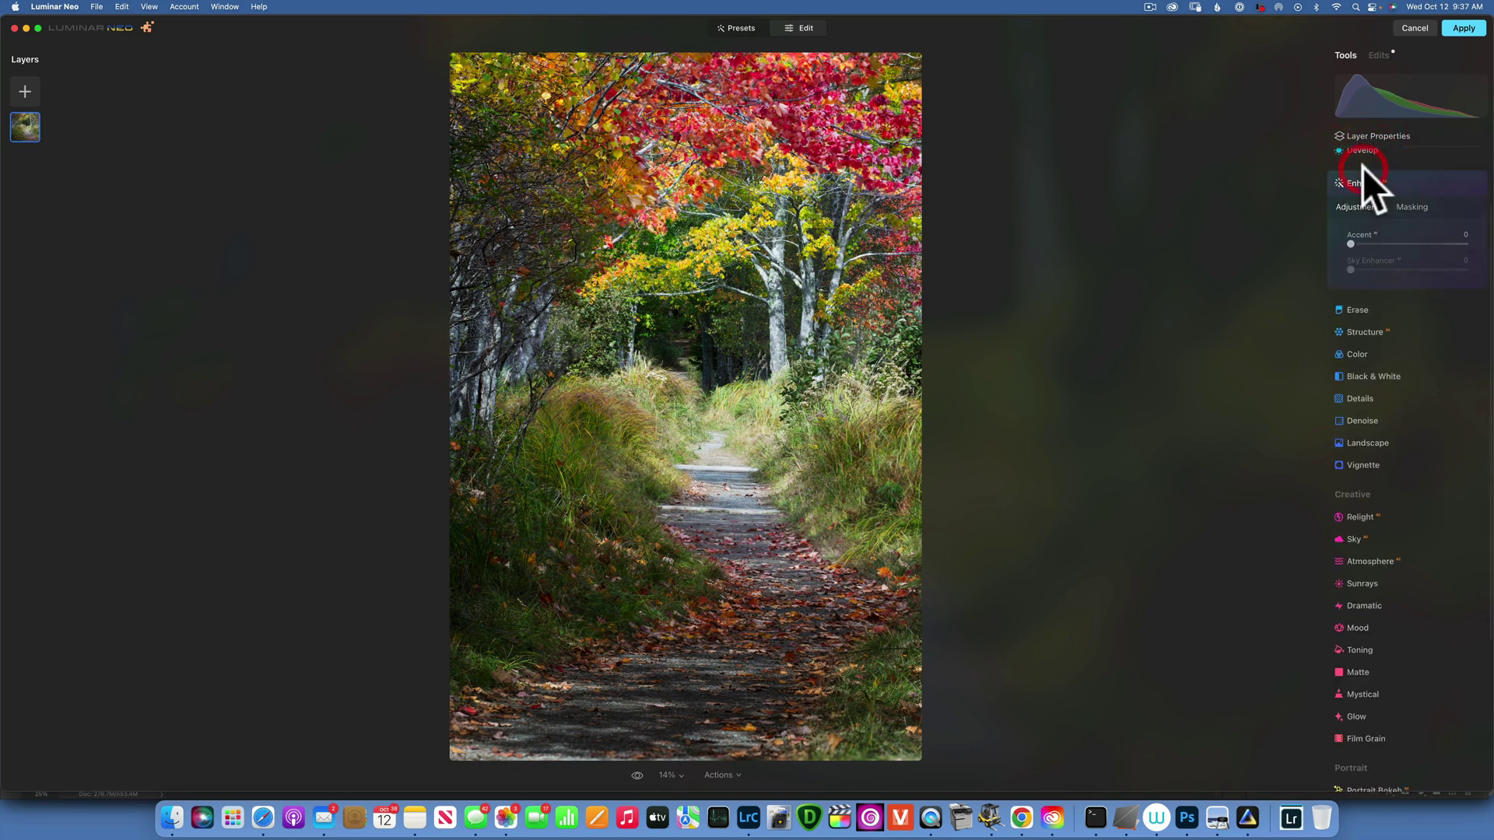
mouse_move(1350, 243)
left_mouse_down()
mouse_move(1487, 248)
mouse_move(1268, 231)
mouse_move(1491, 268)
mouse_move(1216, 239)
mouse_move(1367, 264)
left_mouse_up()
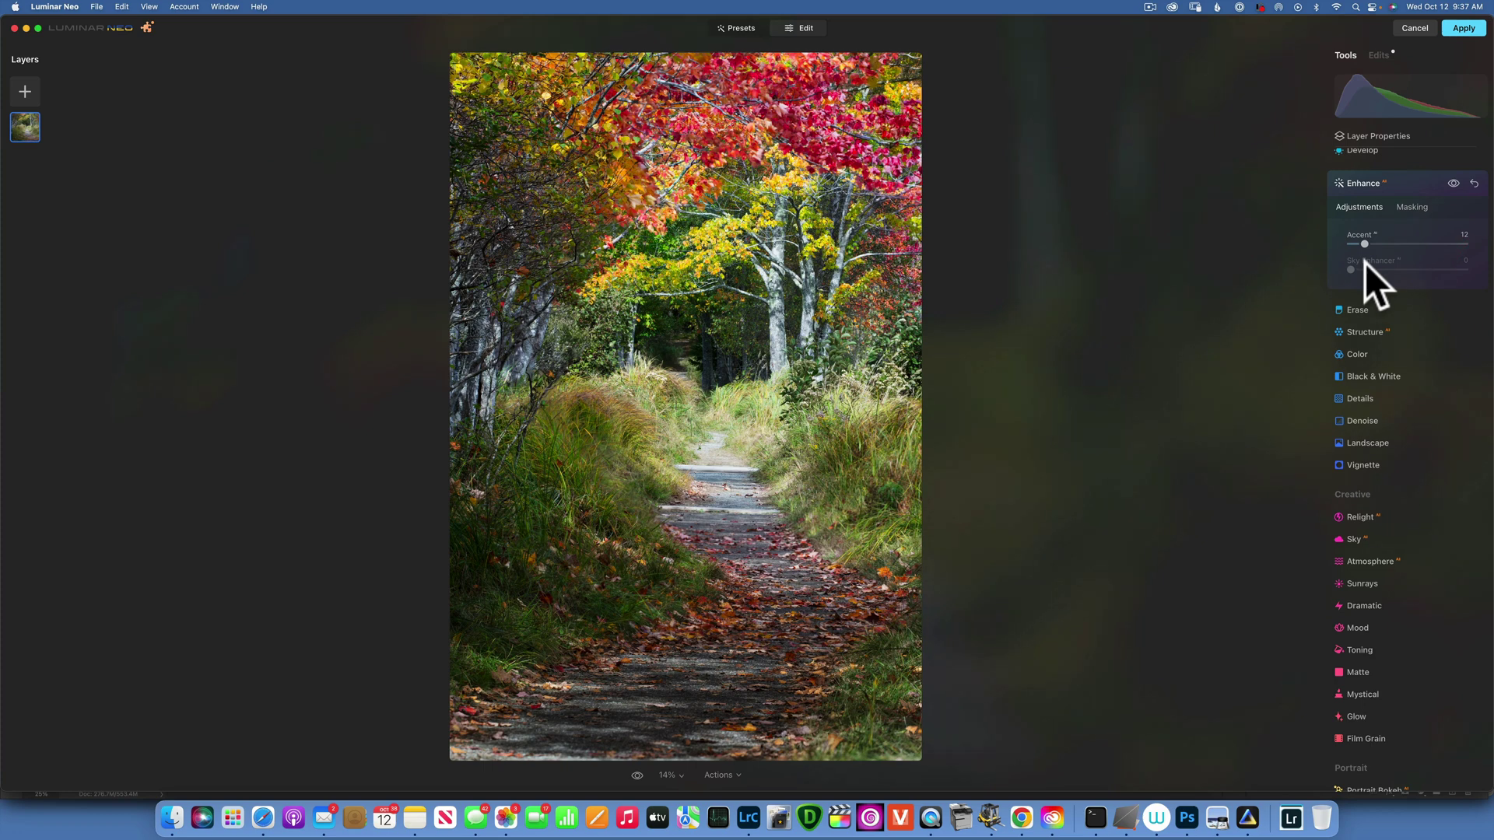
left_click(1363, 182)
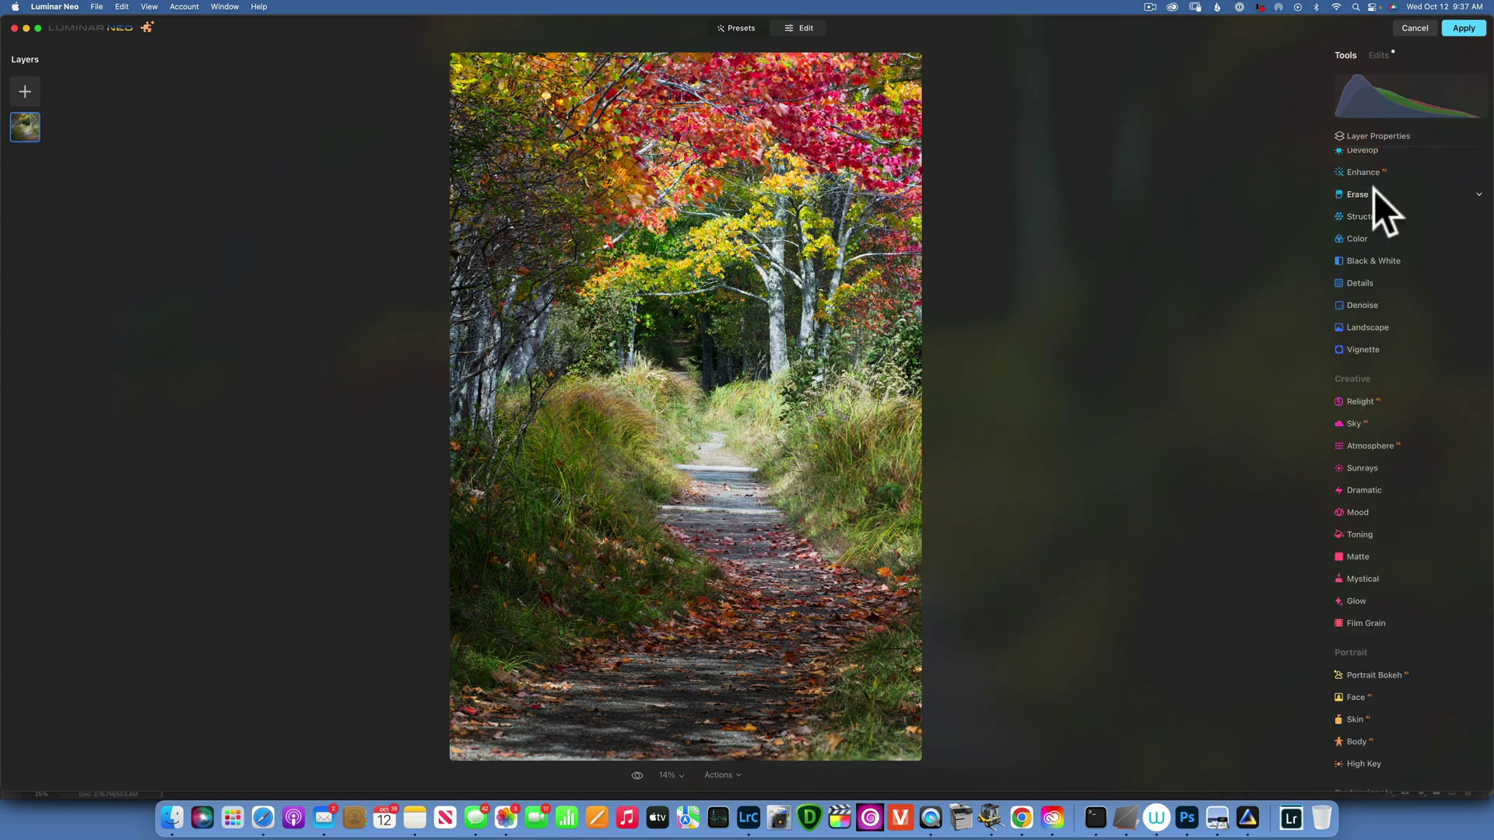
- Set Landscape Golden Hour to 19
left_click(1373, 327)
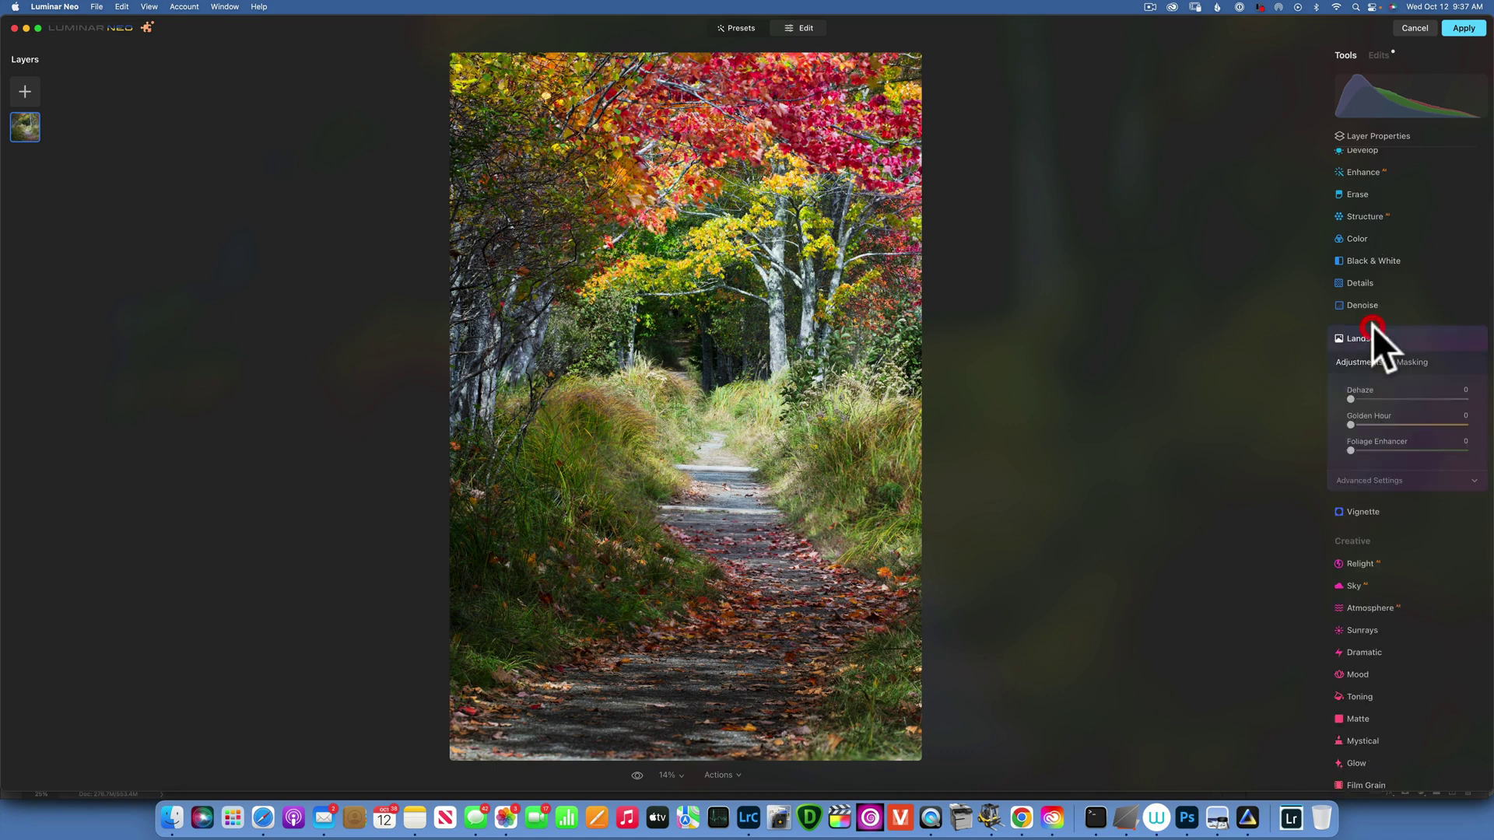
left_click_drag(1351, 425, 1374, 425)
left_click(1371, 339)
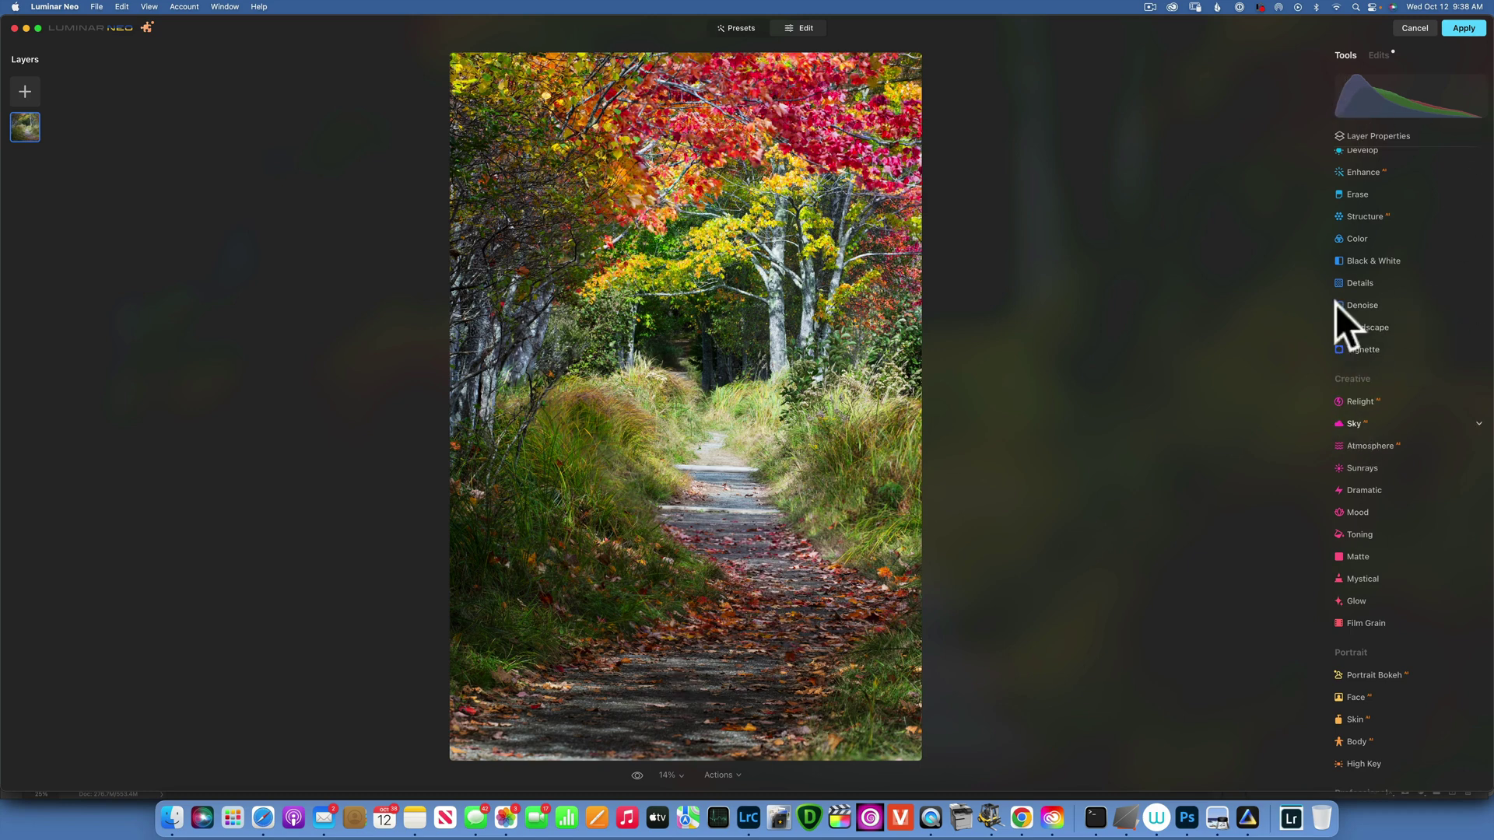
- Raise HSL Red saturation to 69 and brush-mask it over the leaf-covered path
left_click(1360, 238)
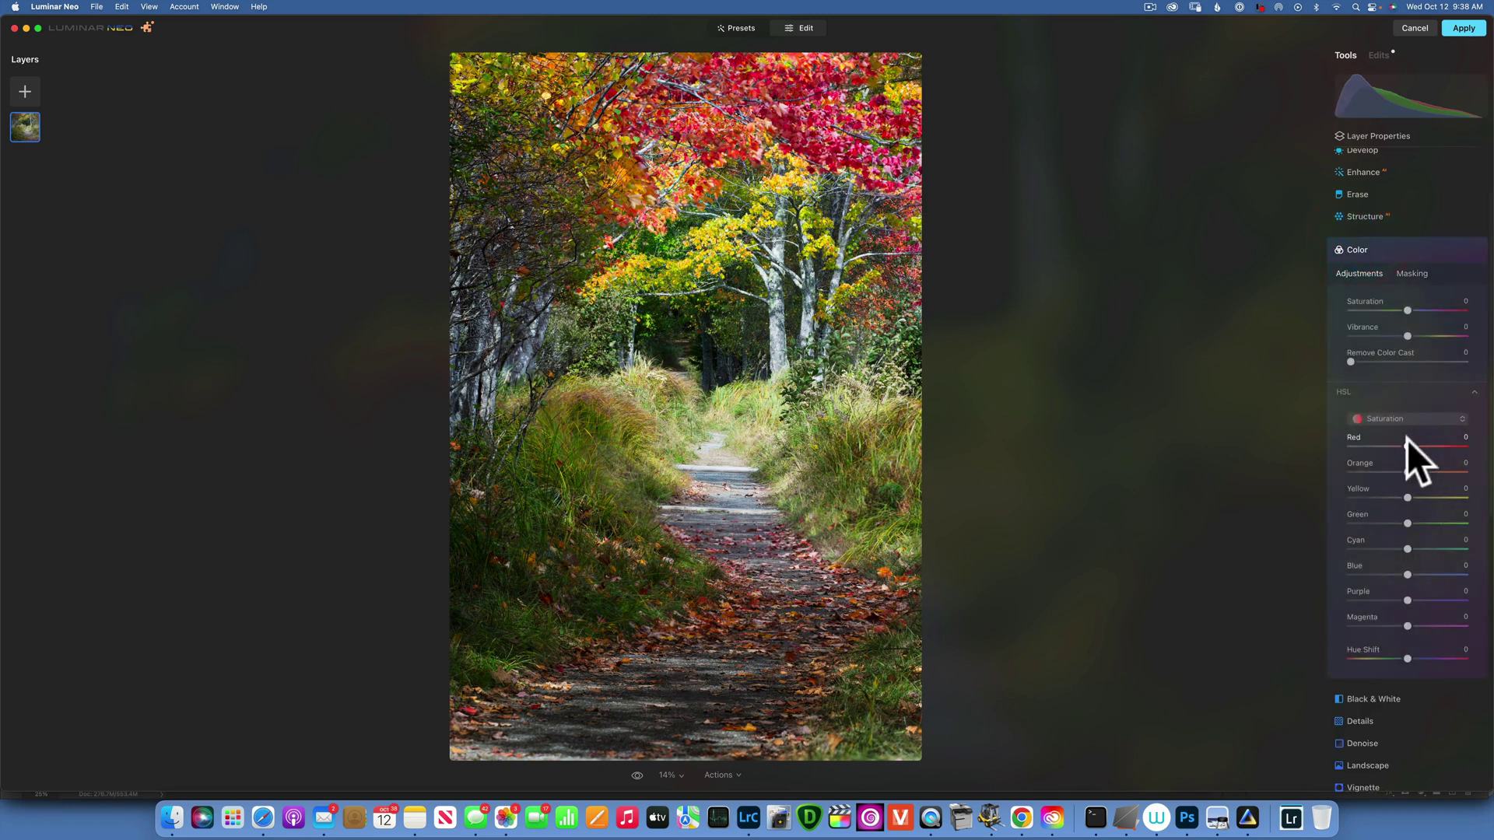
left_click_drag(1406, 445, 1450, 446)
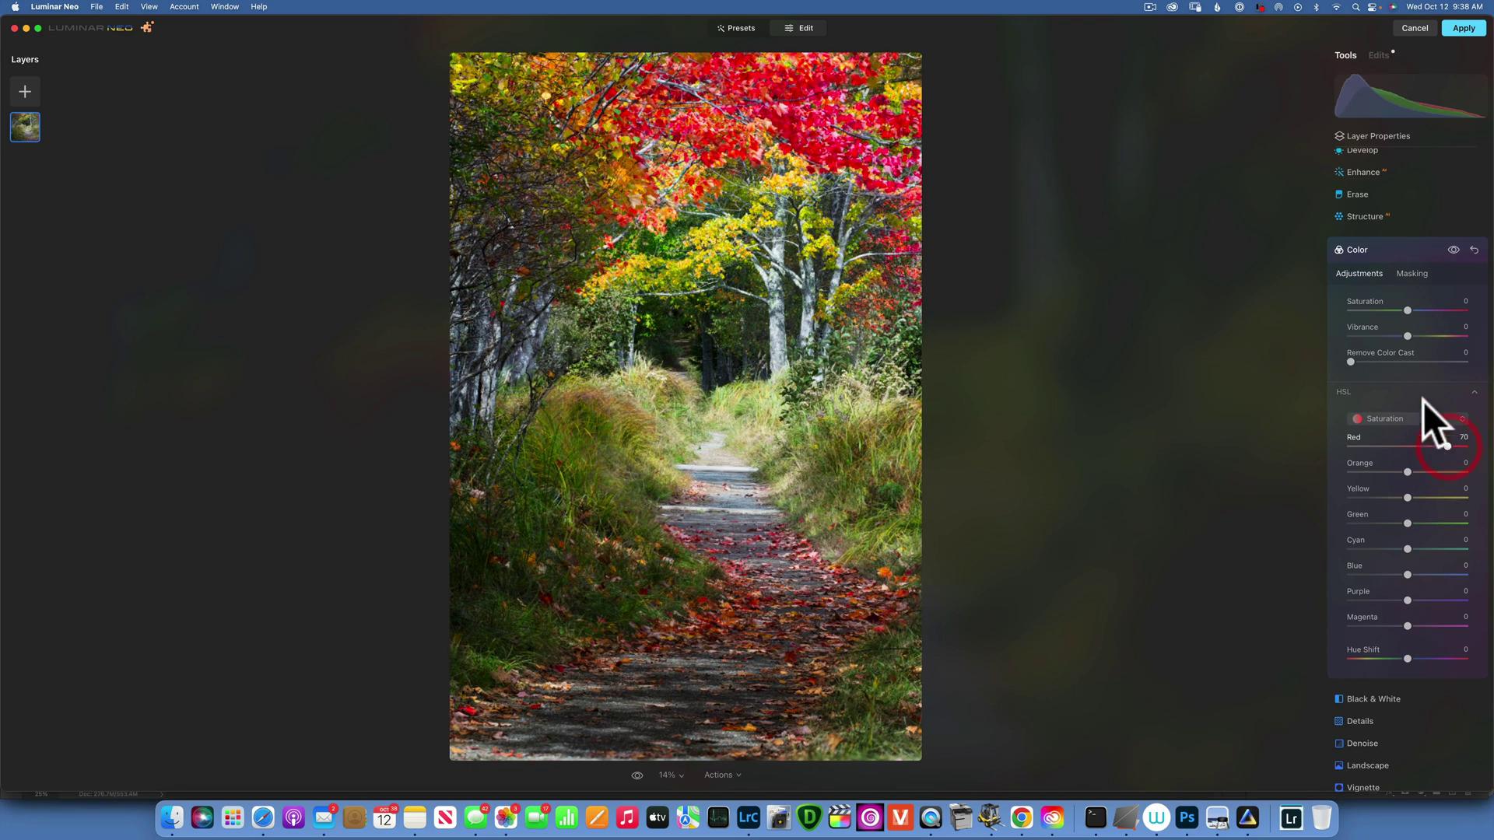
left_click(1409, 274)
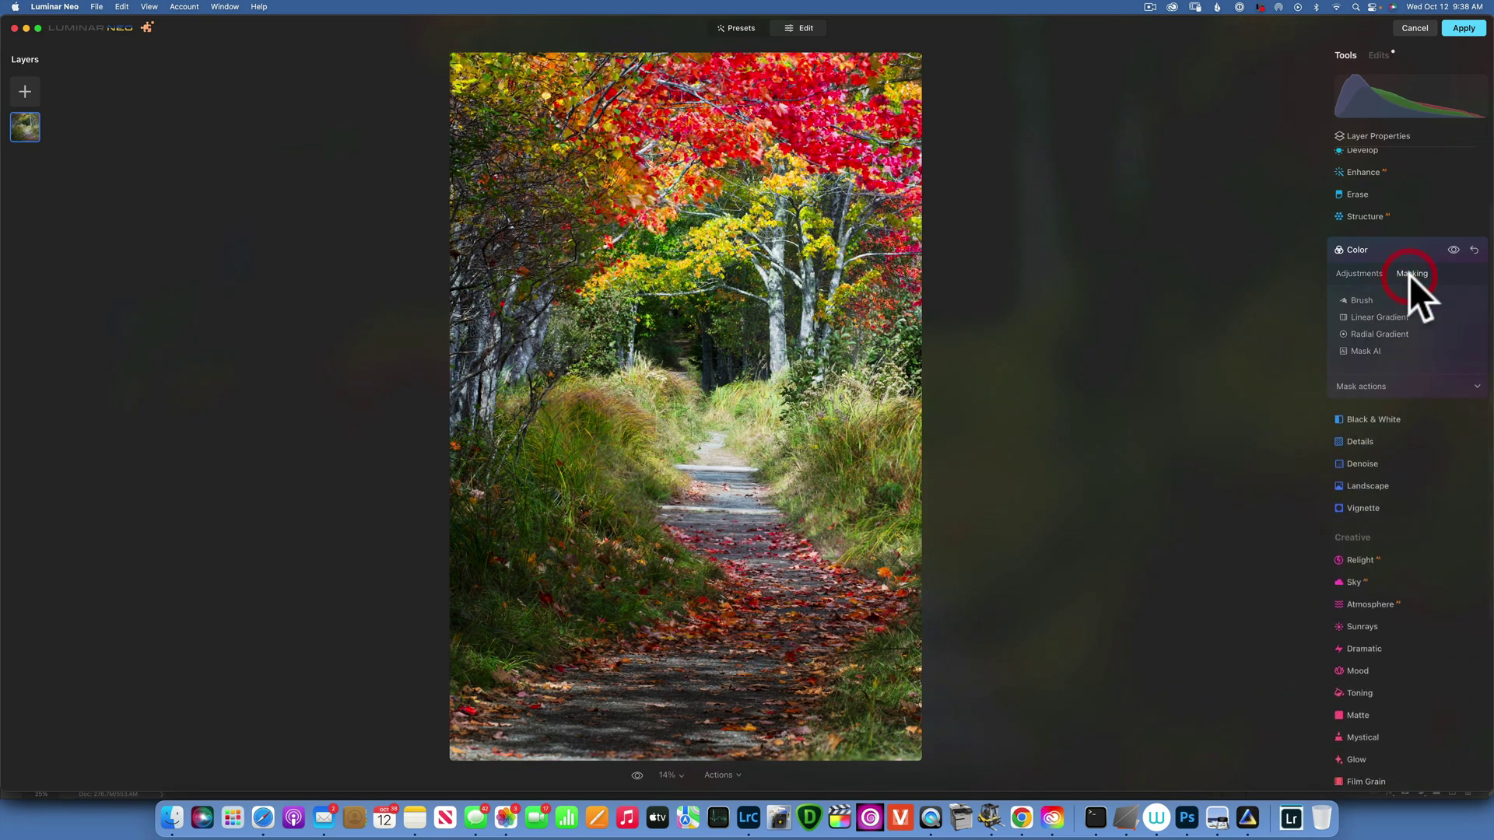
left_click(1363, 300)
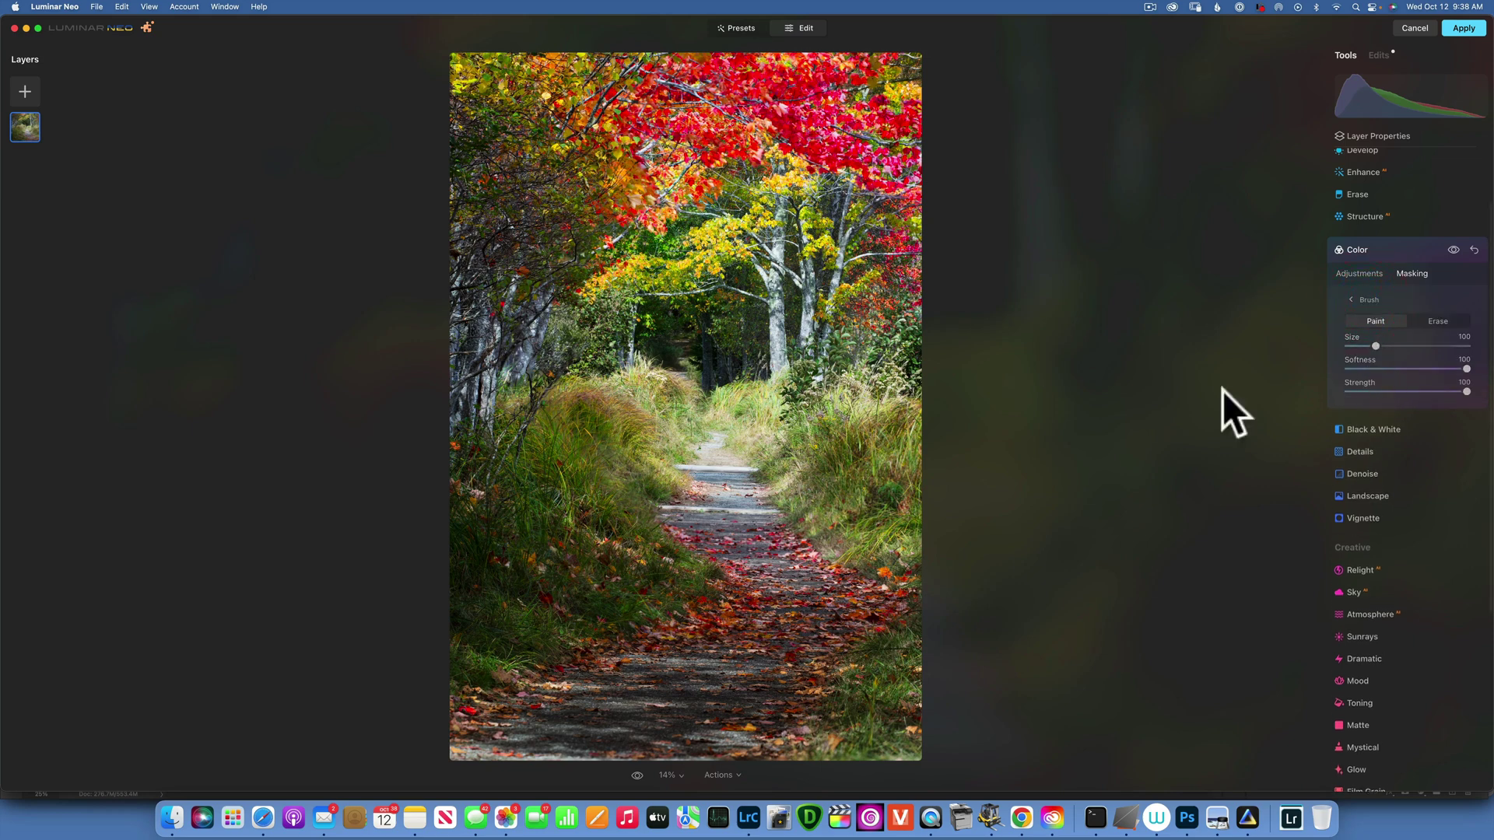
left_click_drag(737, 623, 684, 638)
mouse_move(690, 537)
left_mouse_down()
mouse_move(768, 545)
mouse_move(875, 600)
mouse_move(775, 687)
left_mouse_up()
mouse_move(599, 782)
left_mouse_down()
mouse_move(686, 677)
mouse_move(567, 676)
left_mouse_up()
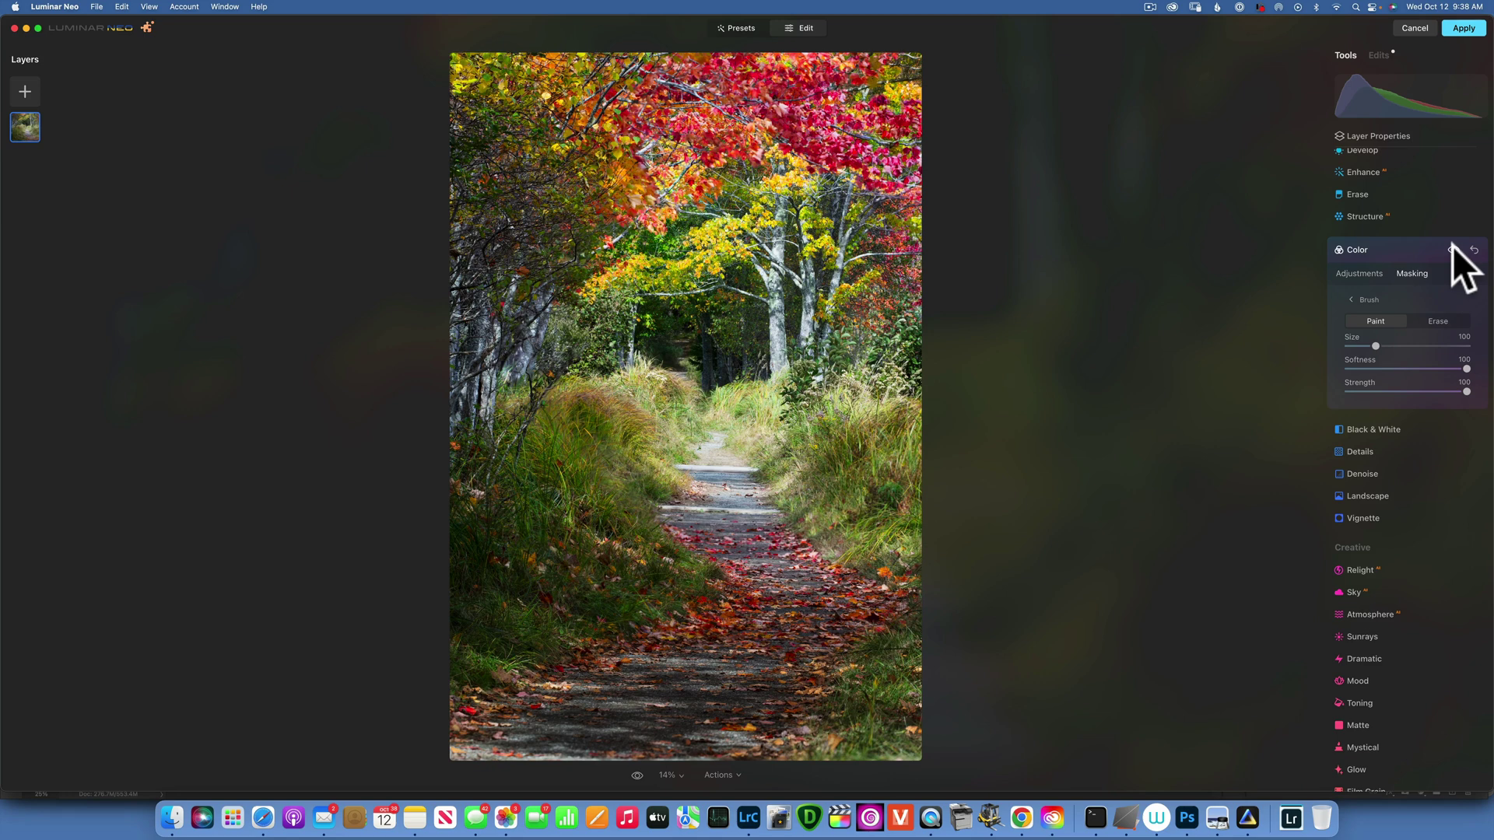
- Switch the Color HSL sliders to Hue and settle the Green hue at 13
left_click(1387, 250)
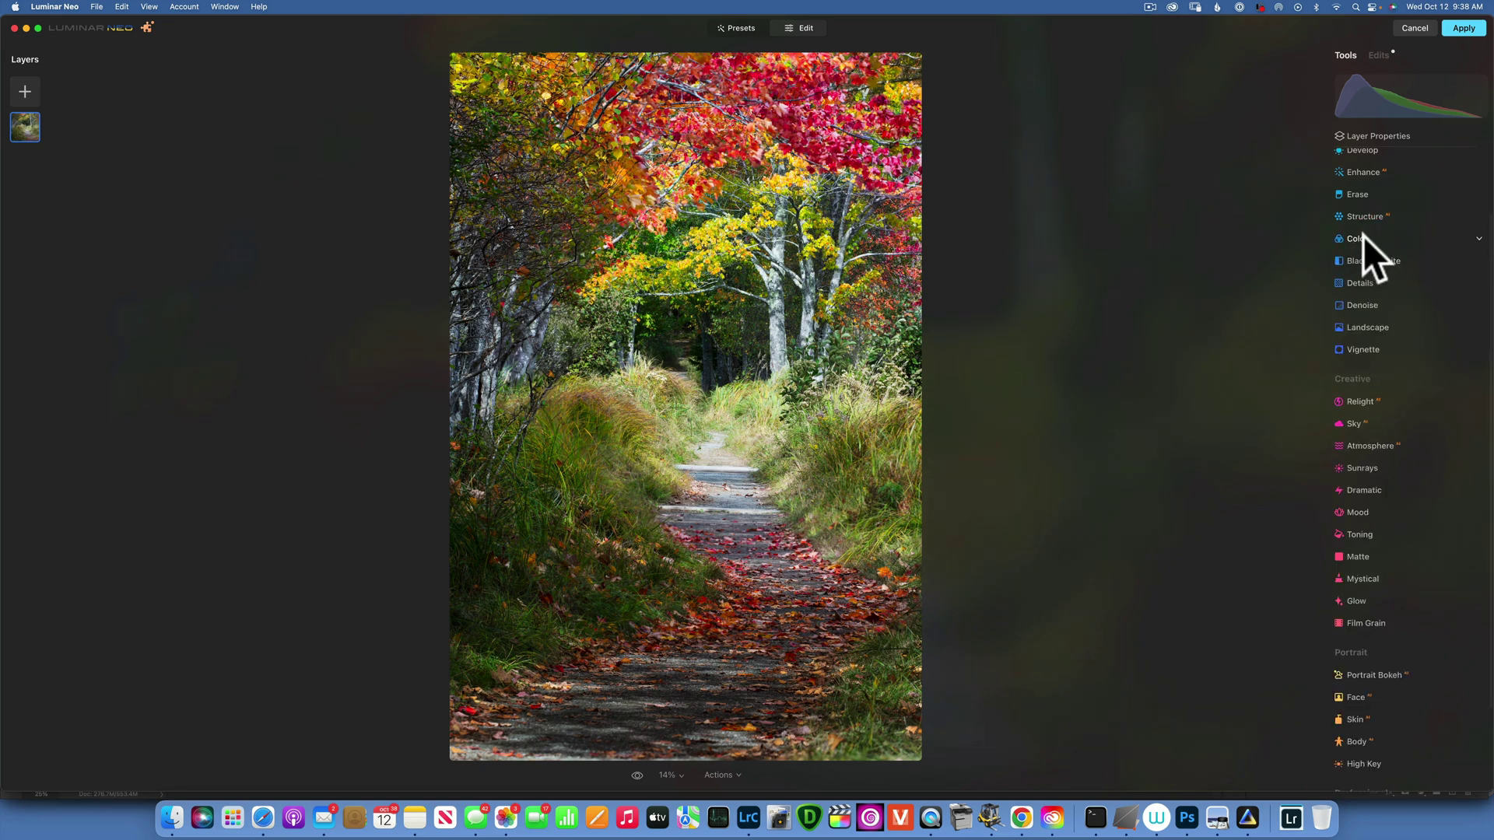
left_click(1363, 238)
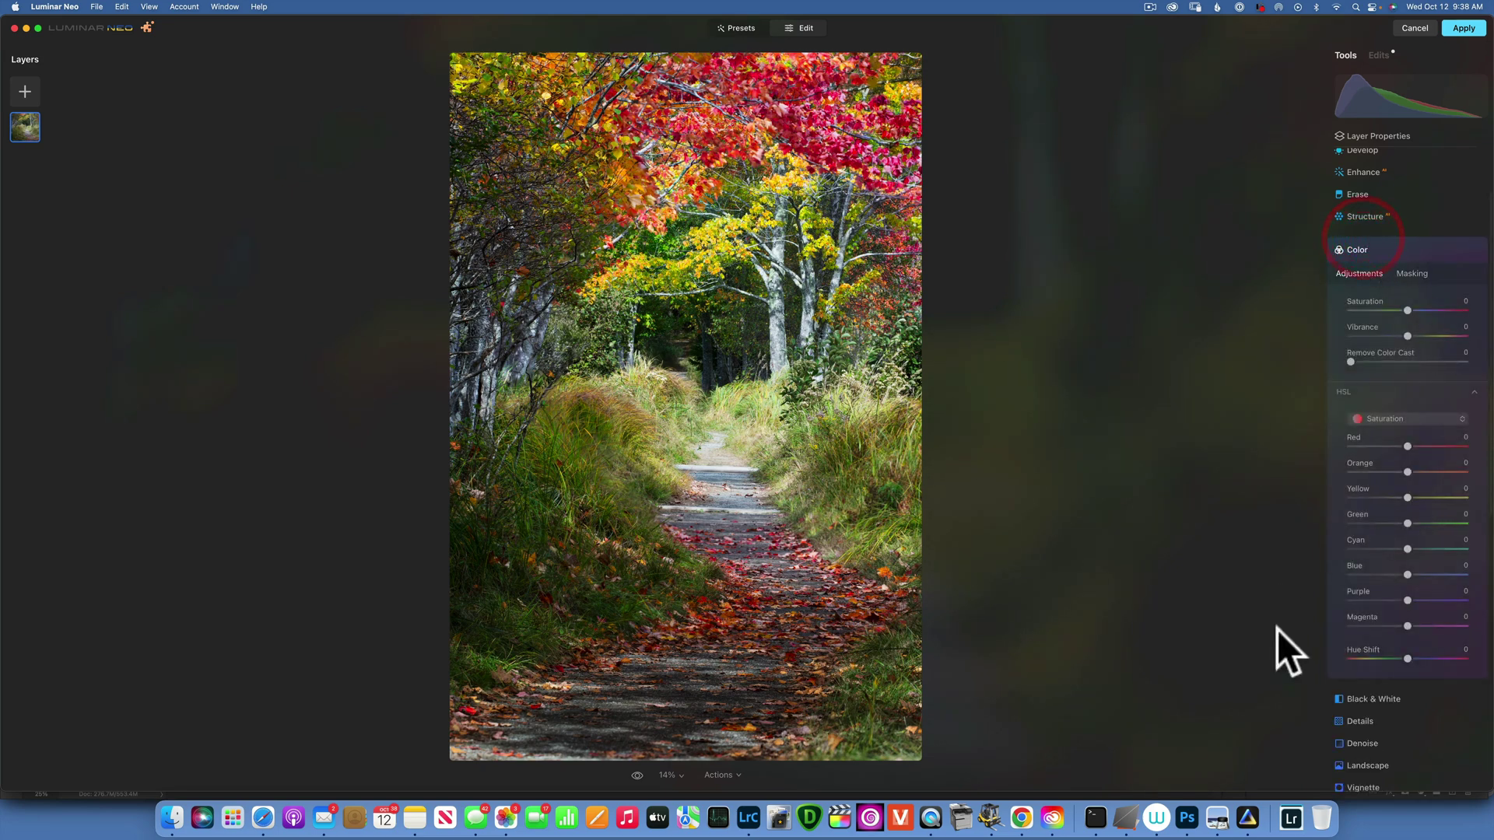
left_click(1403, 418)
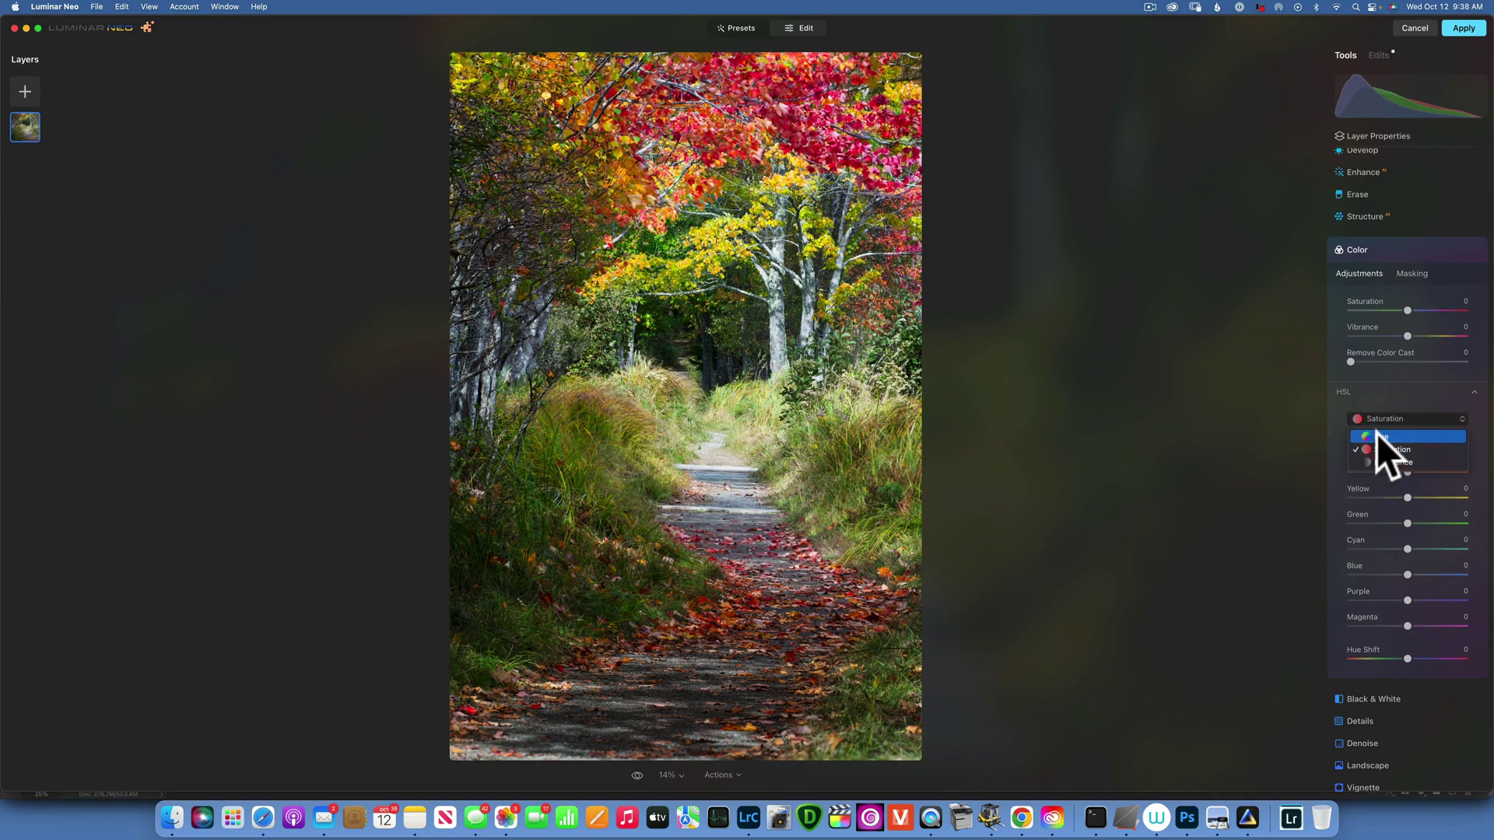
left_click(1376, 435)
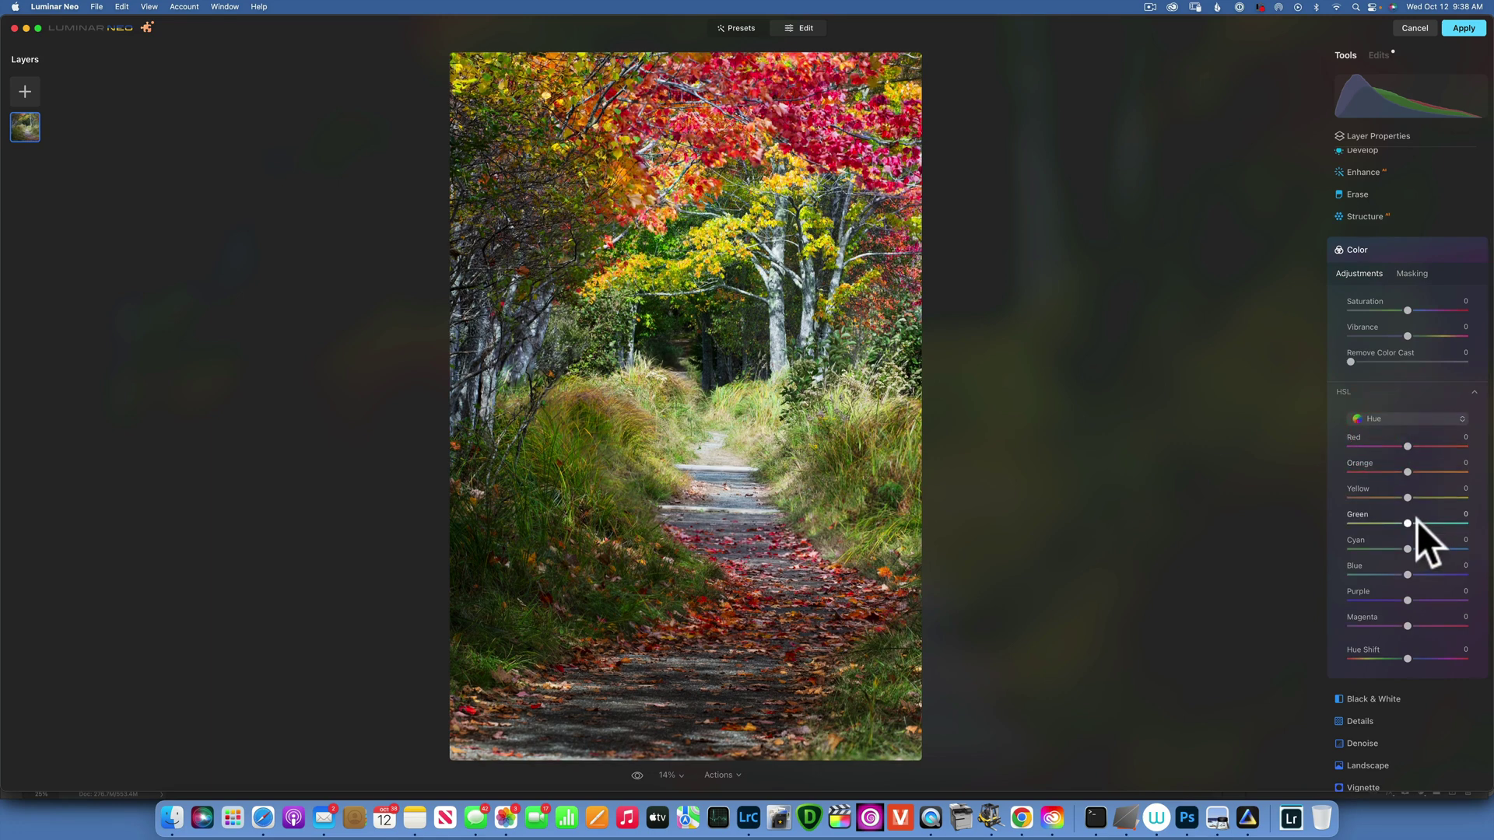
scroll(1416, 520, "down", 2)
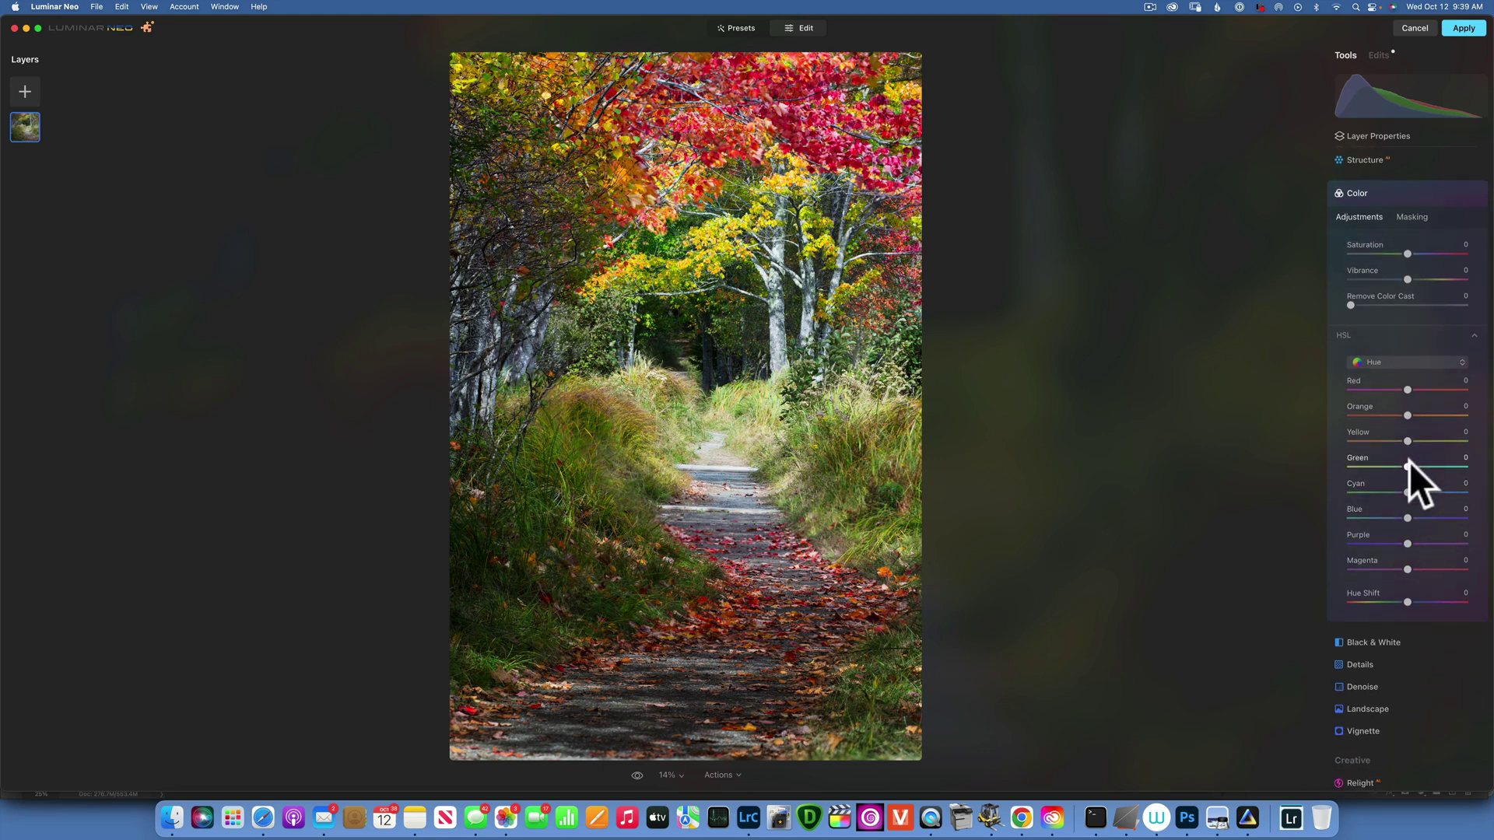
left_click_drag(1411, 467, 1272, 472)
left_click_drag(1349, 467, 1426, 469)
left_click_drag(1350, 466, 1438, 460)
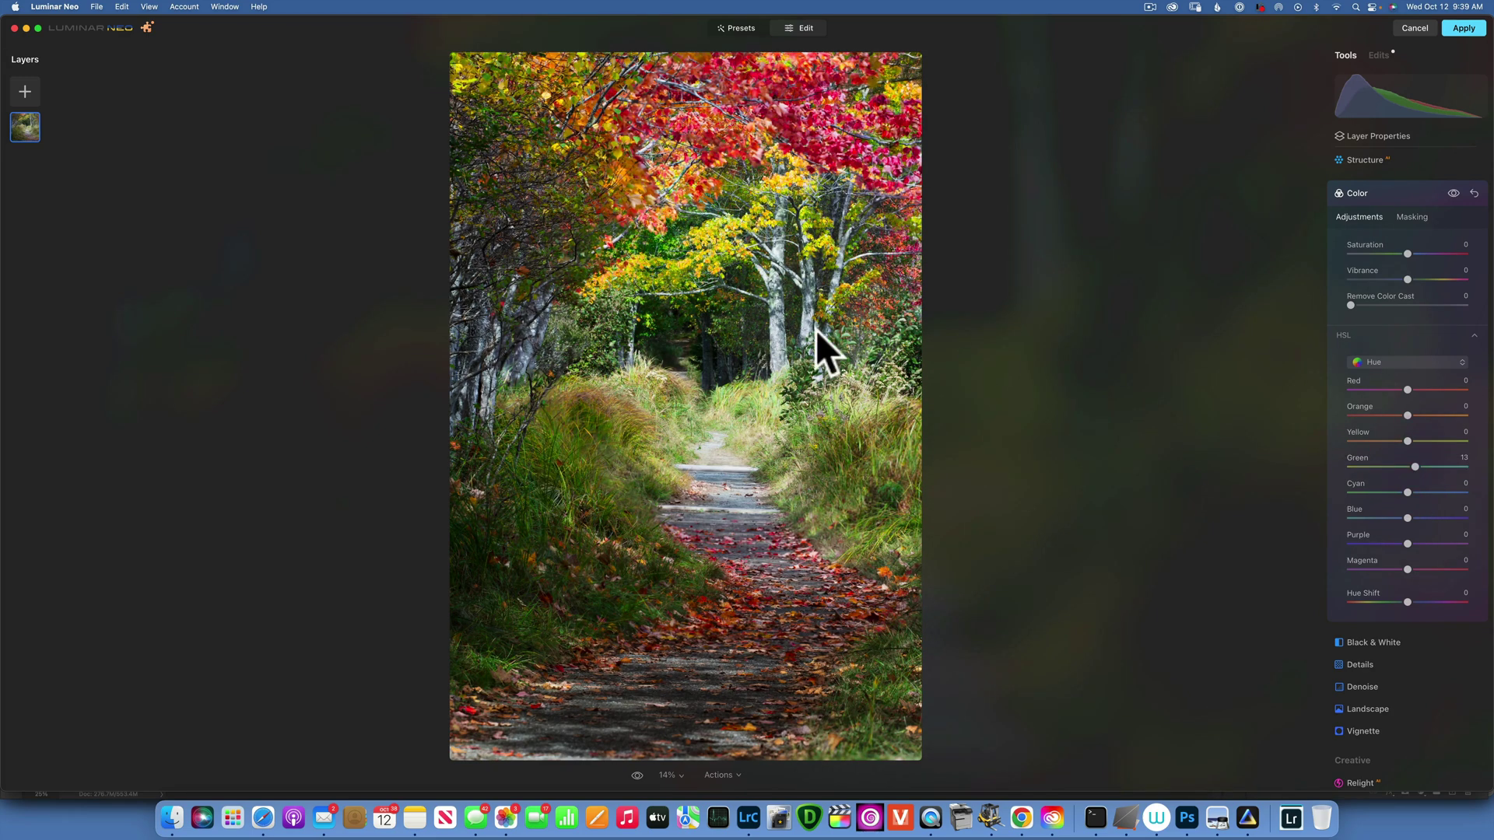
- In HSL Saturation, set Green to -45 and Yellow to 12
left_click(1413, 360)
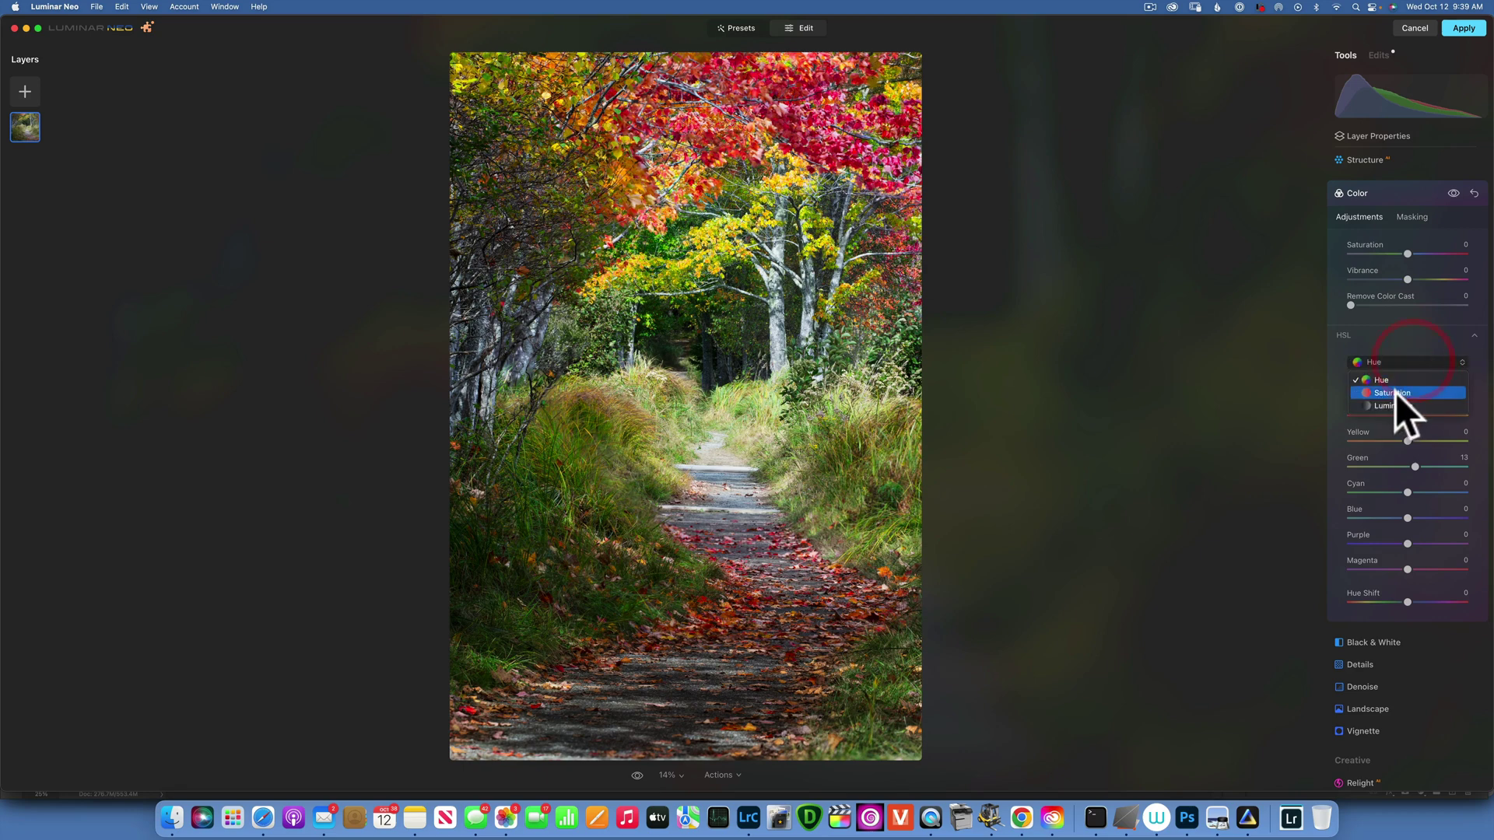
left_click(1395, 390)
left_click_drag(1406, 466, 1374, 465)
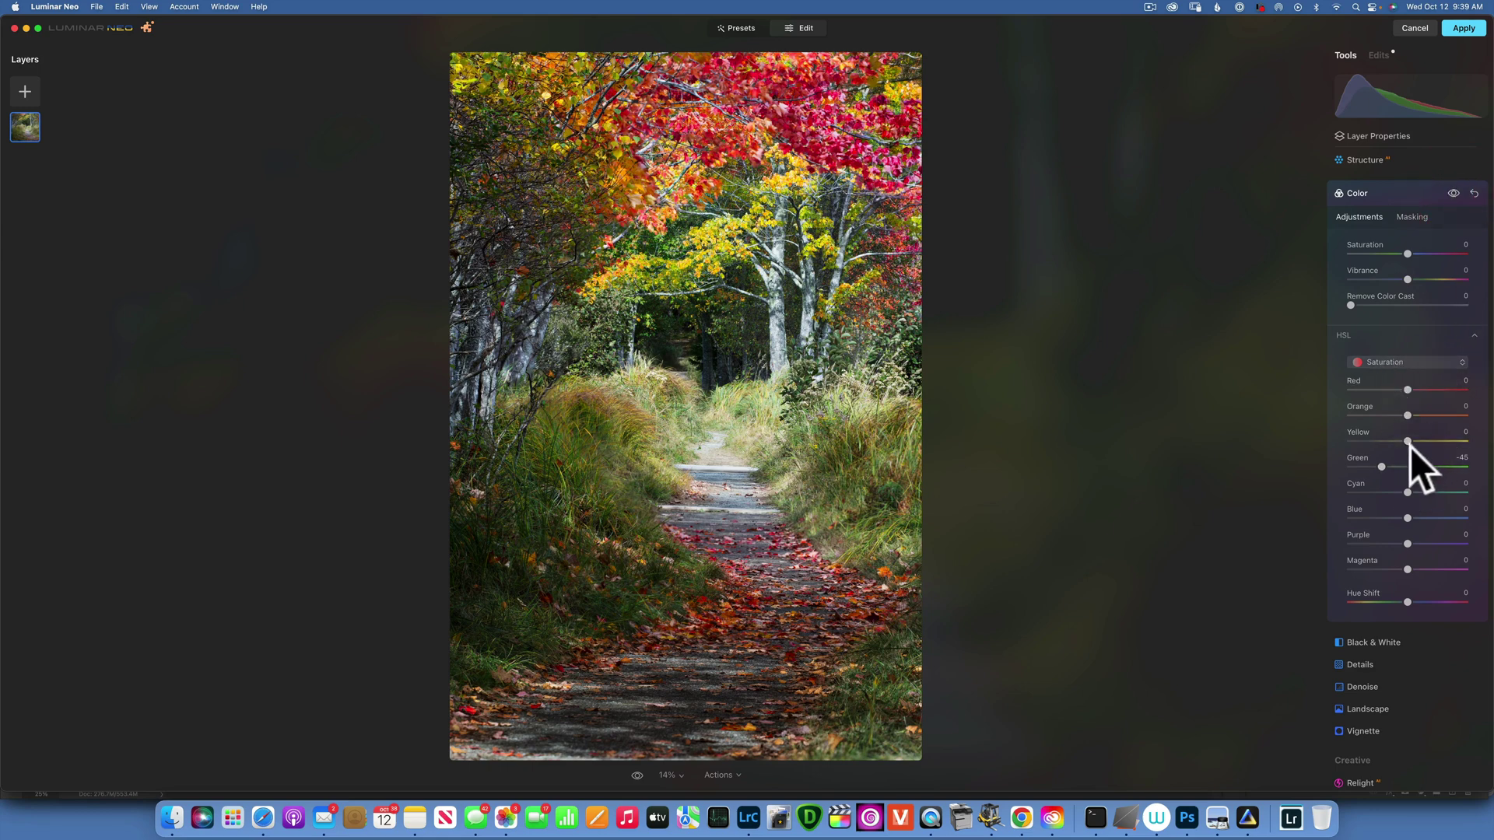
mouse_move(1404, 437)
left_mouse_down()
mouse_move(1435, 439)
mouse_move(1407, 439)
left_mouse_up()
left_click_drag(1413, 438, 1421, 412)
- Back in HSL Hue, shift the Yellow hue to -5
left_click(1388, 360)
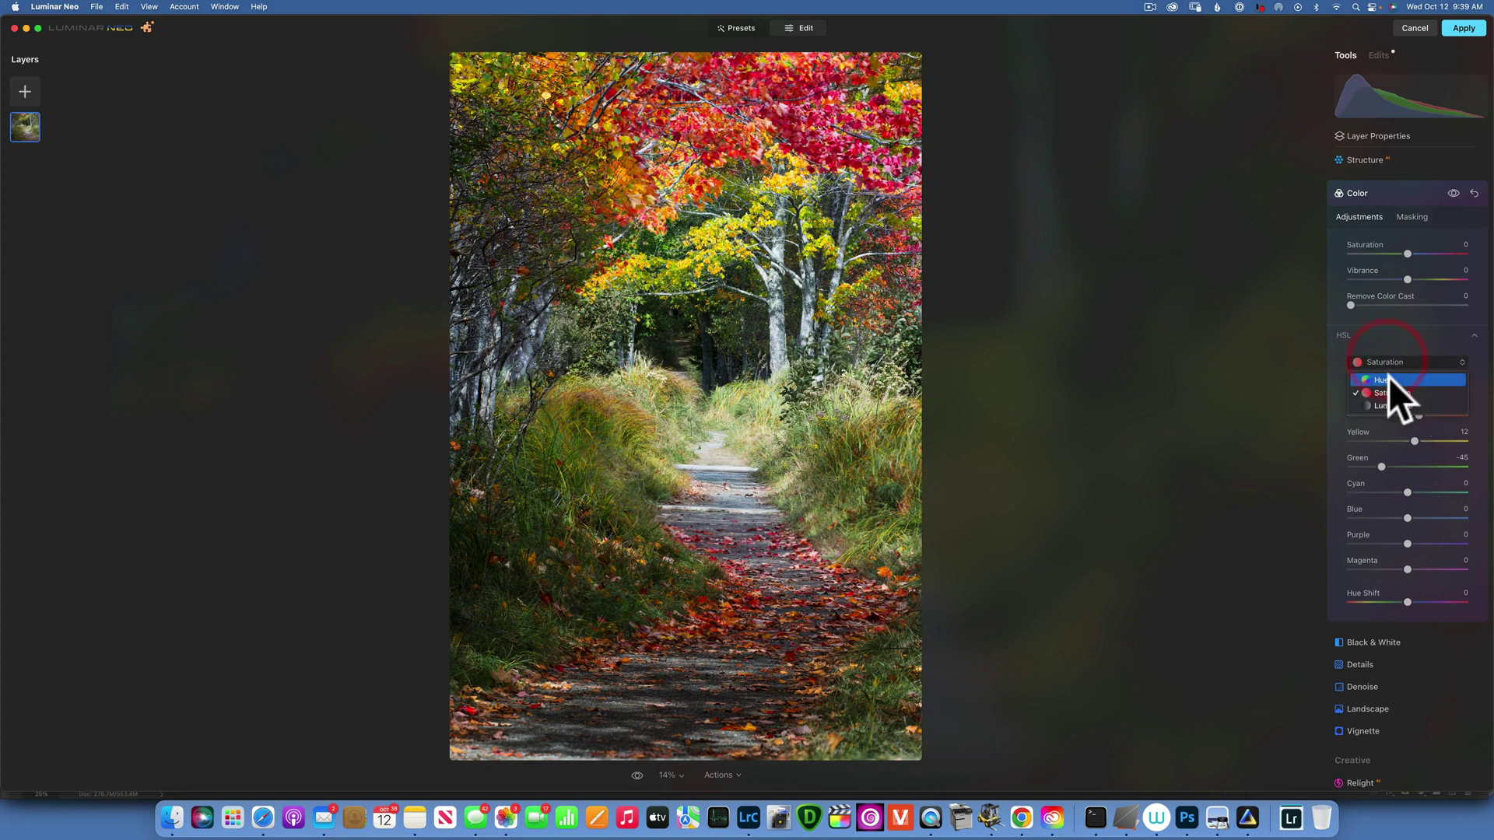
left_click(1382, 379)
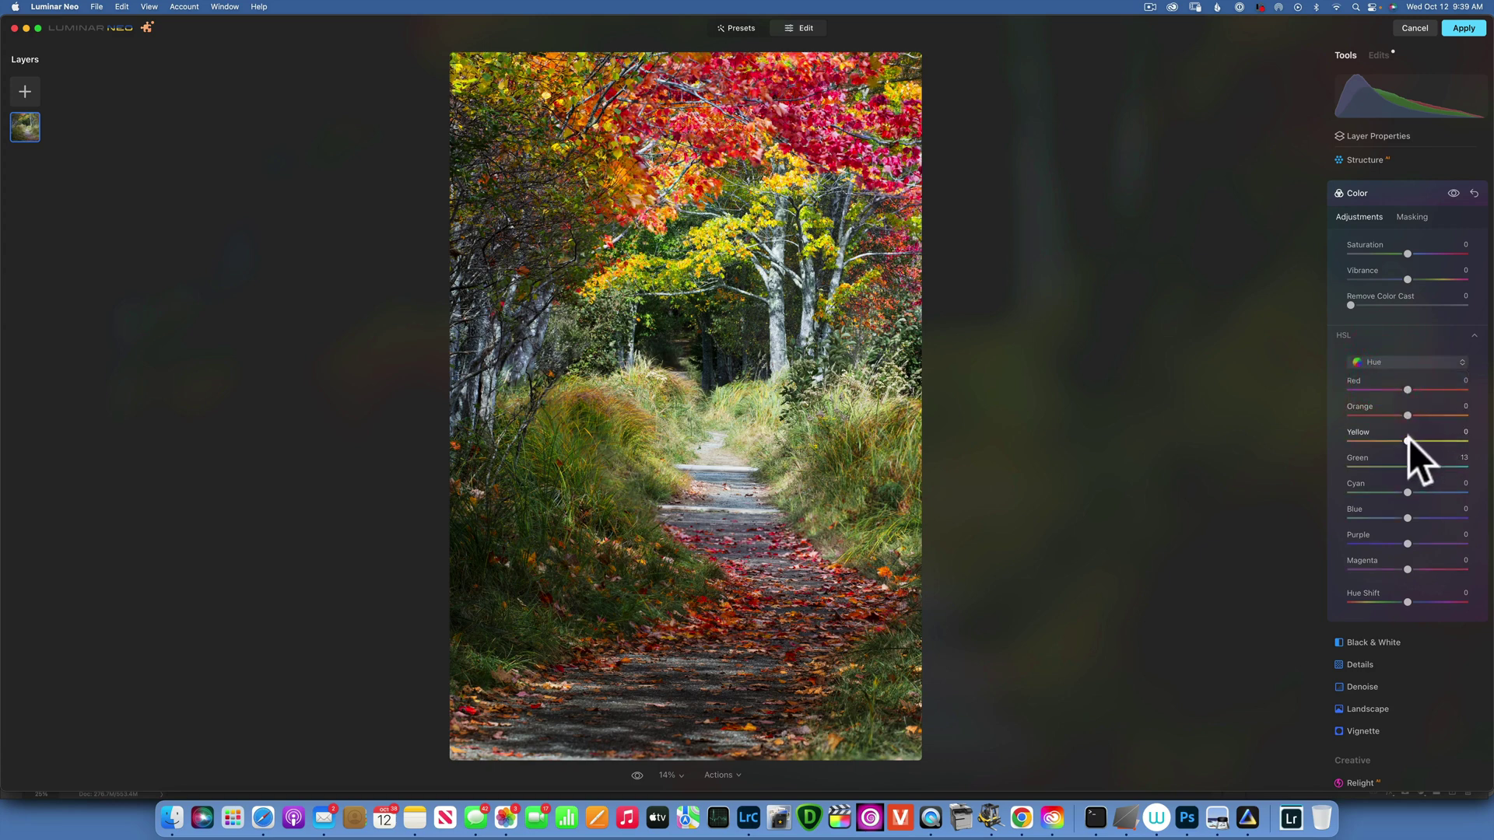
left_click_drag(1393, 440, 1404, 439)
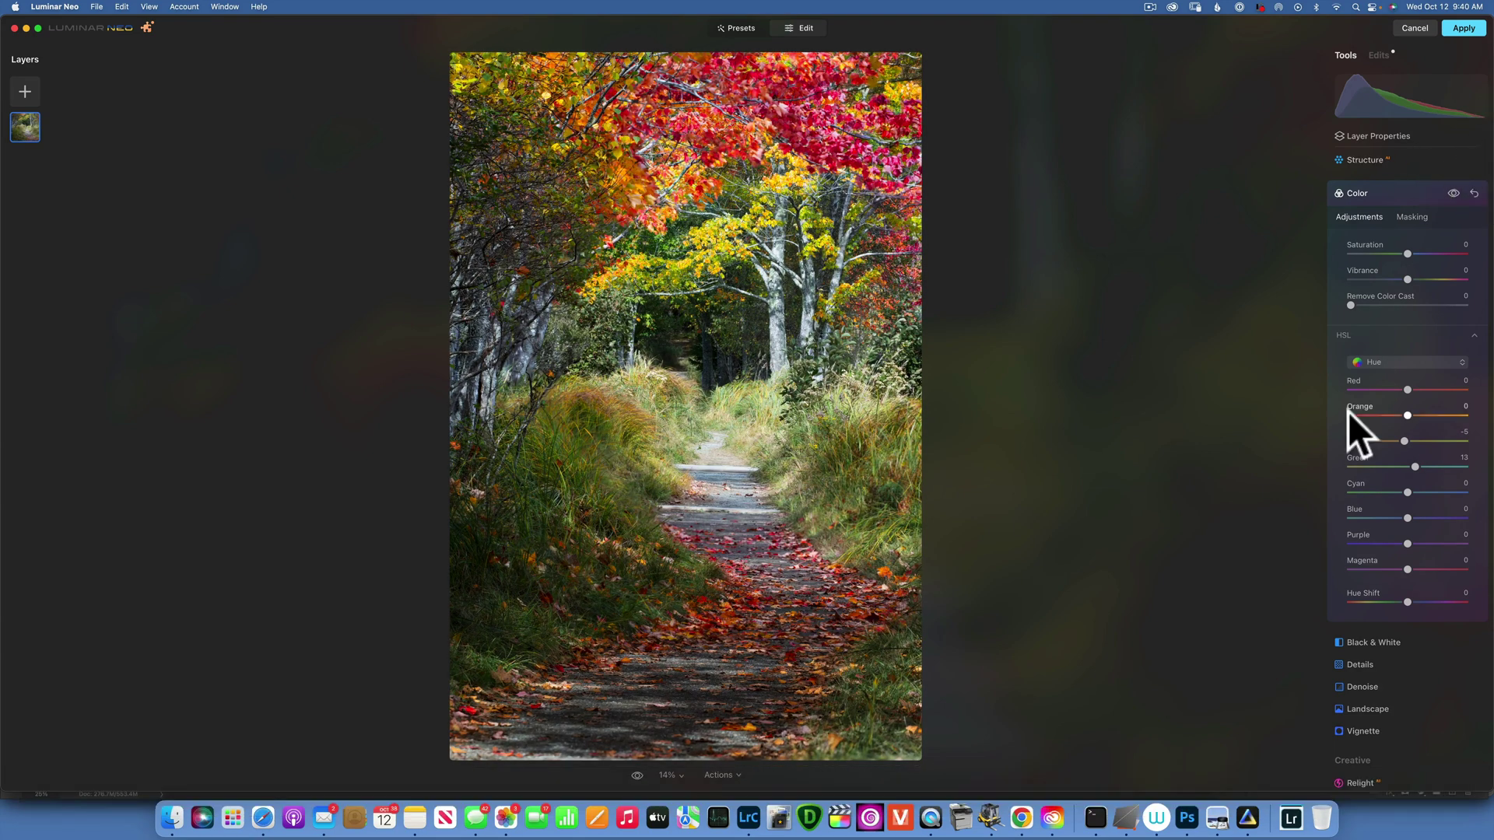
- Apply the Palm Springs LUT in the Mood adjustments
left_click(1378, 193)
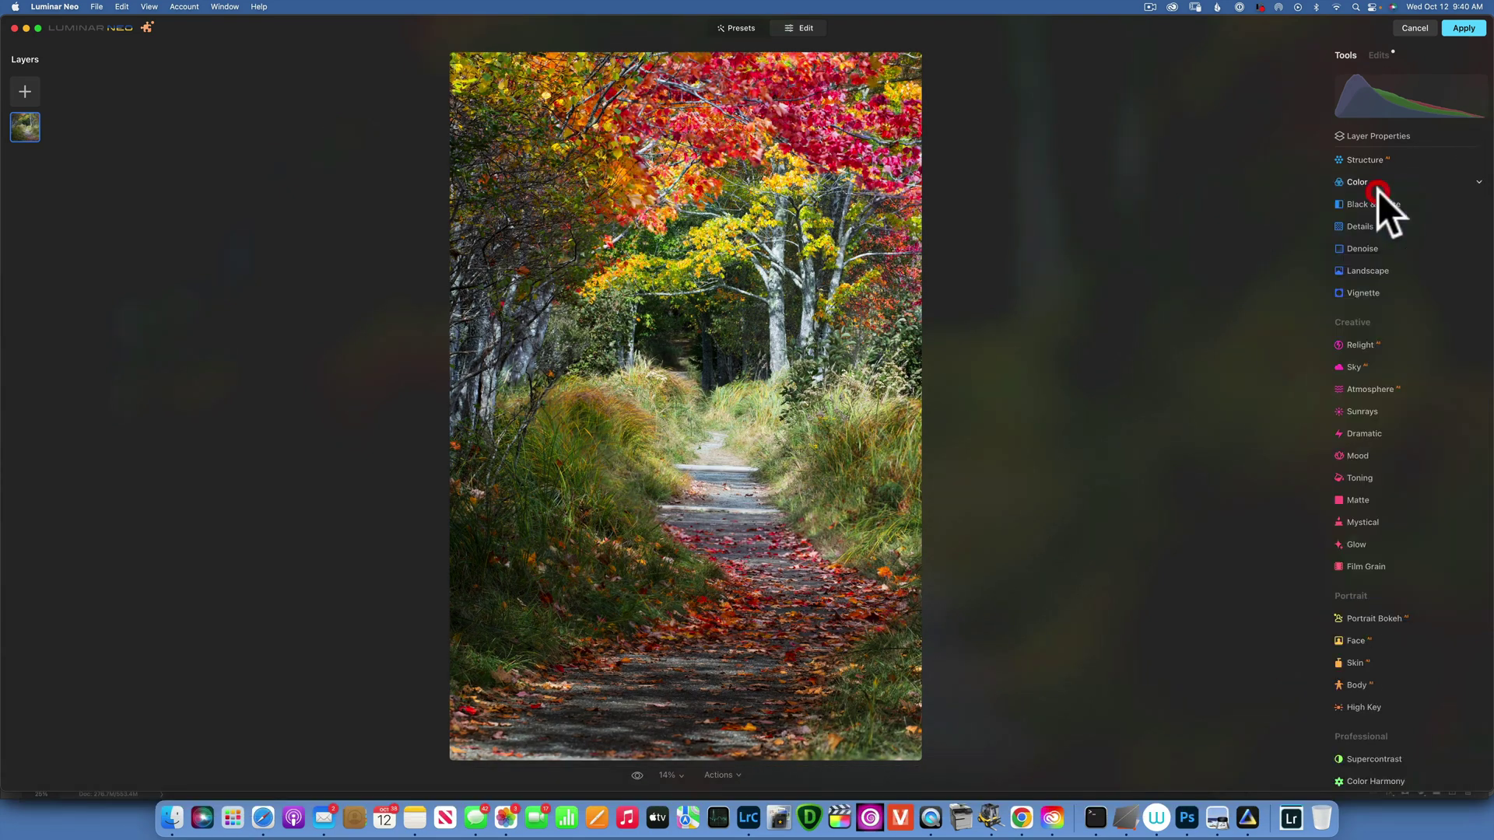
left_click(1368, 454)
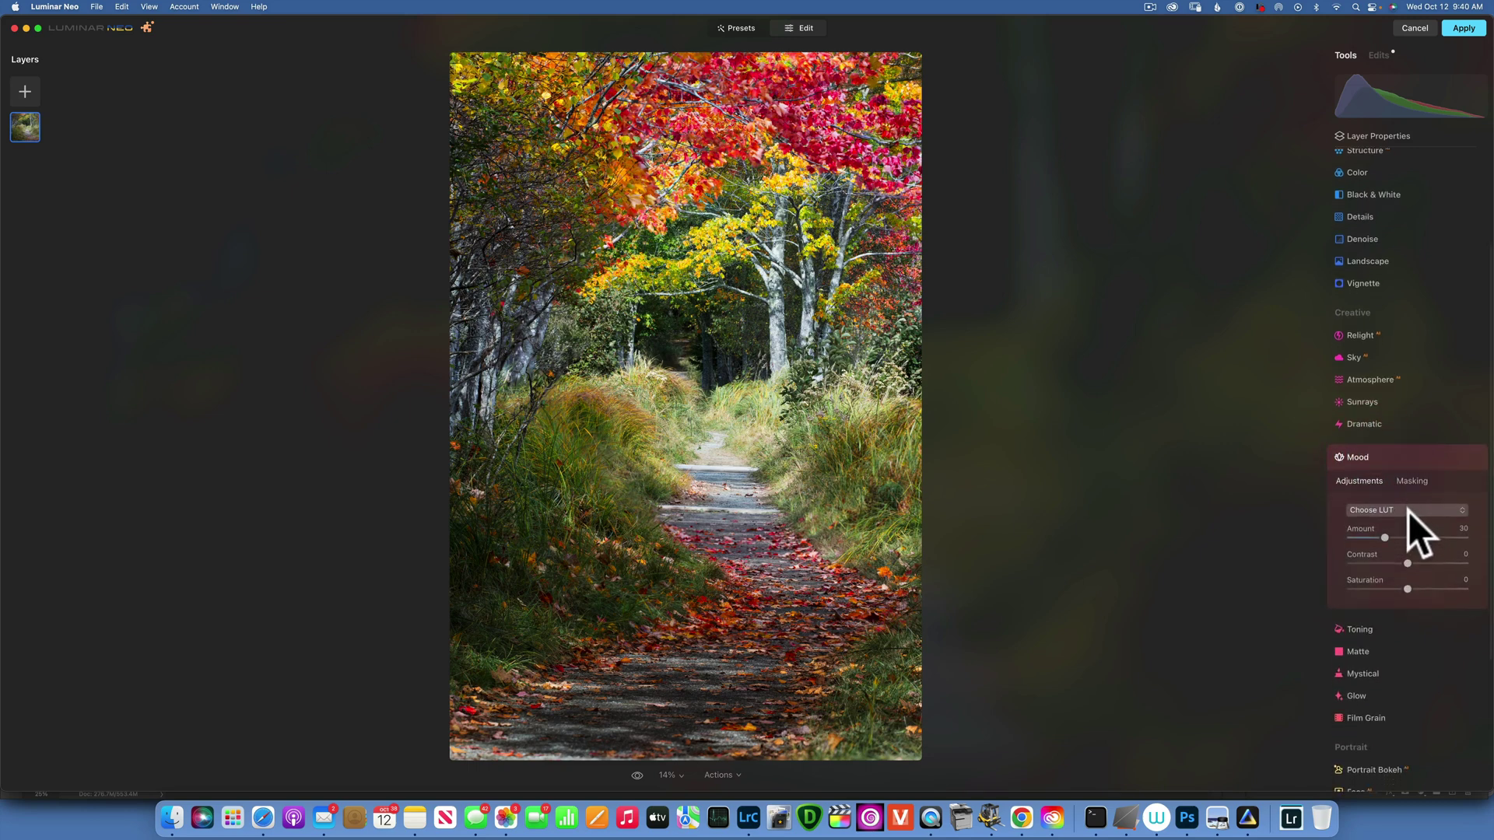
scroll(1407, 510, "down", 3)
left_click(1434, 446)
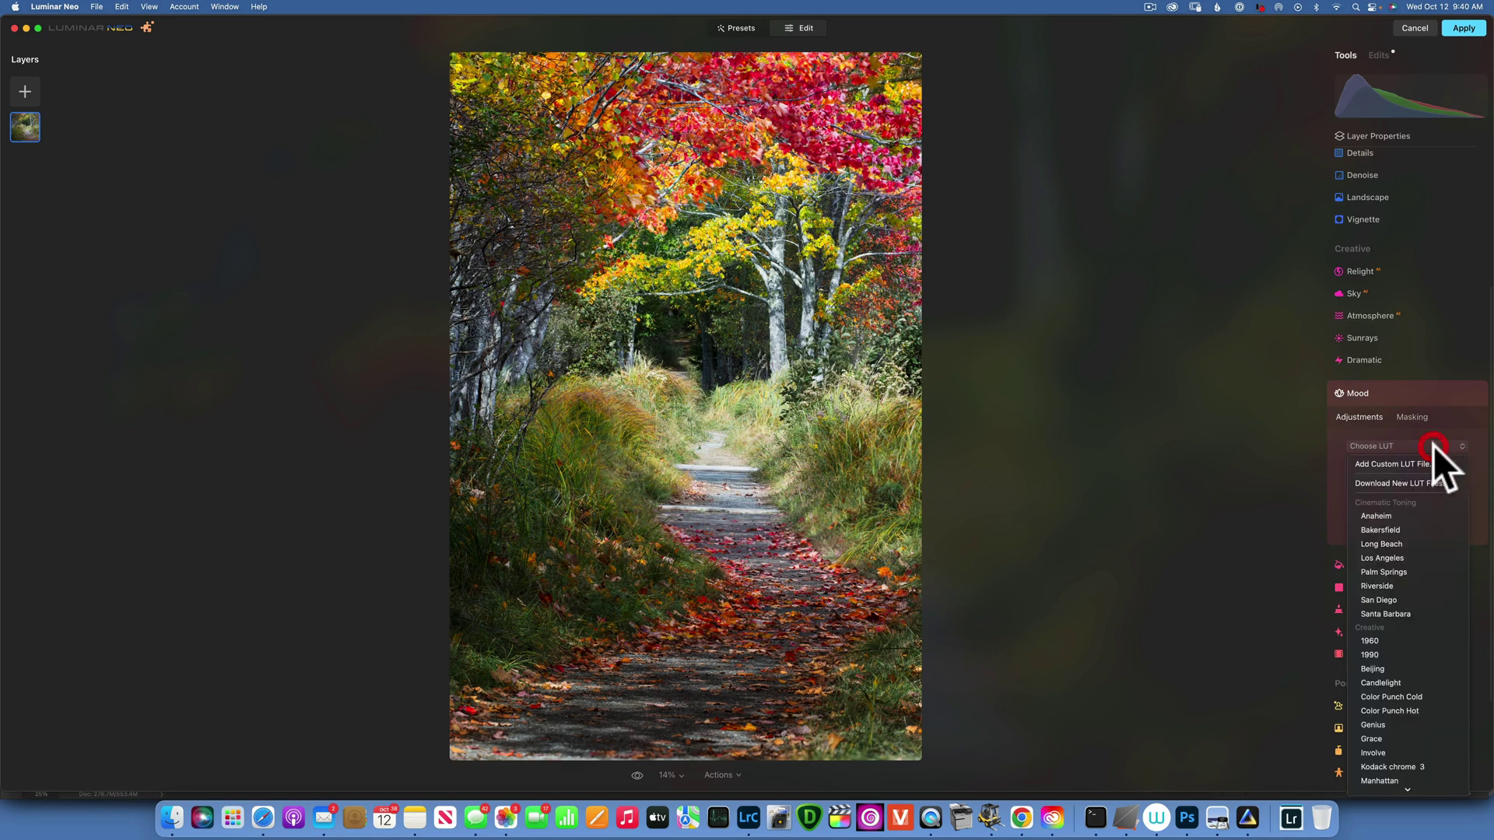
left_click(1384, 571)
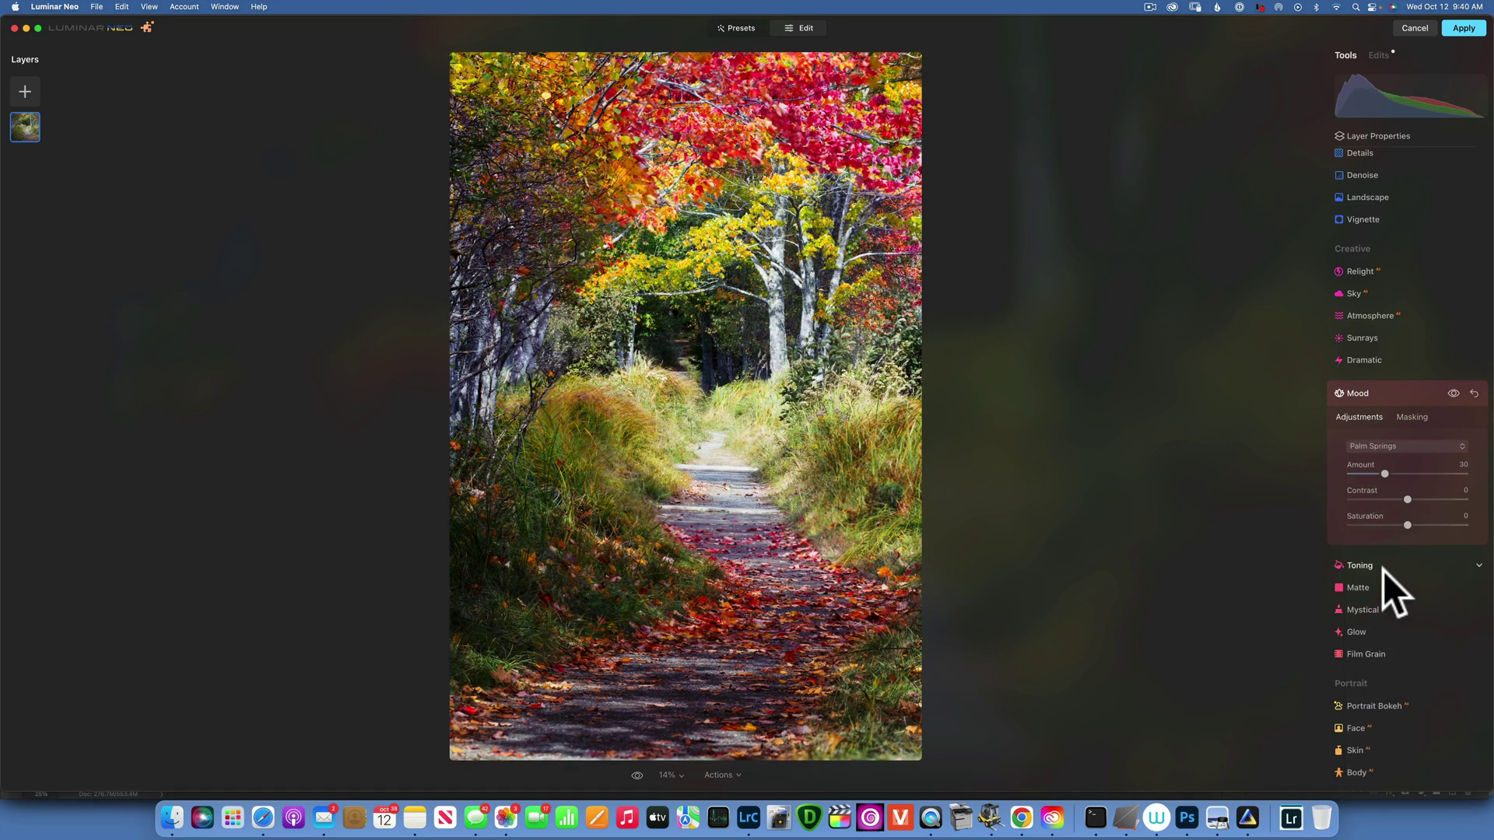
- Compare against Long Beach, keep Palm Springs, and lower its Amount to 9
left_click(1452, 393)
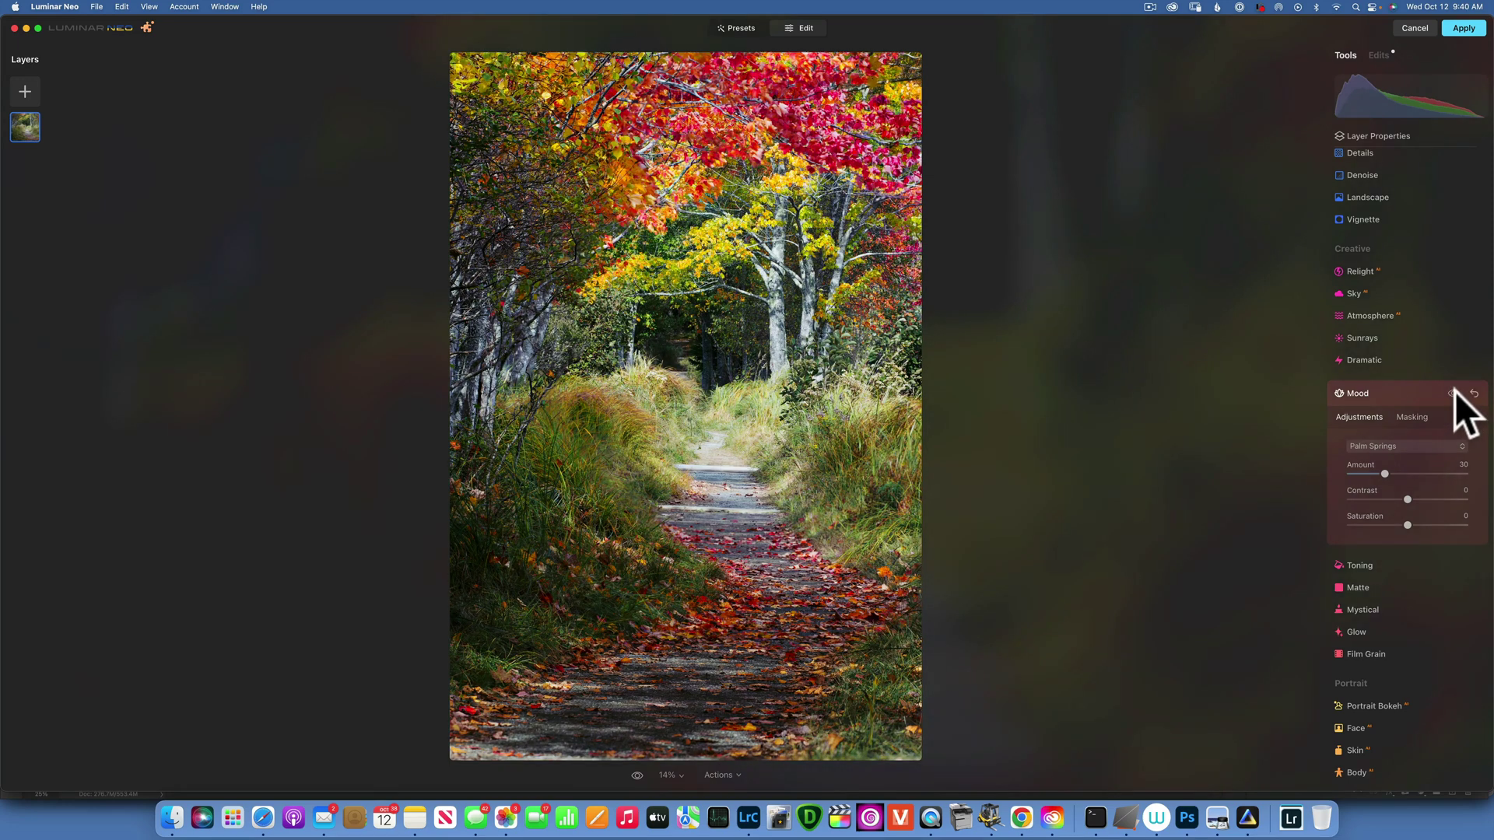
left_click(1453, 392)
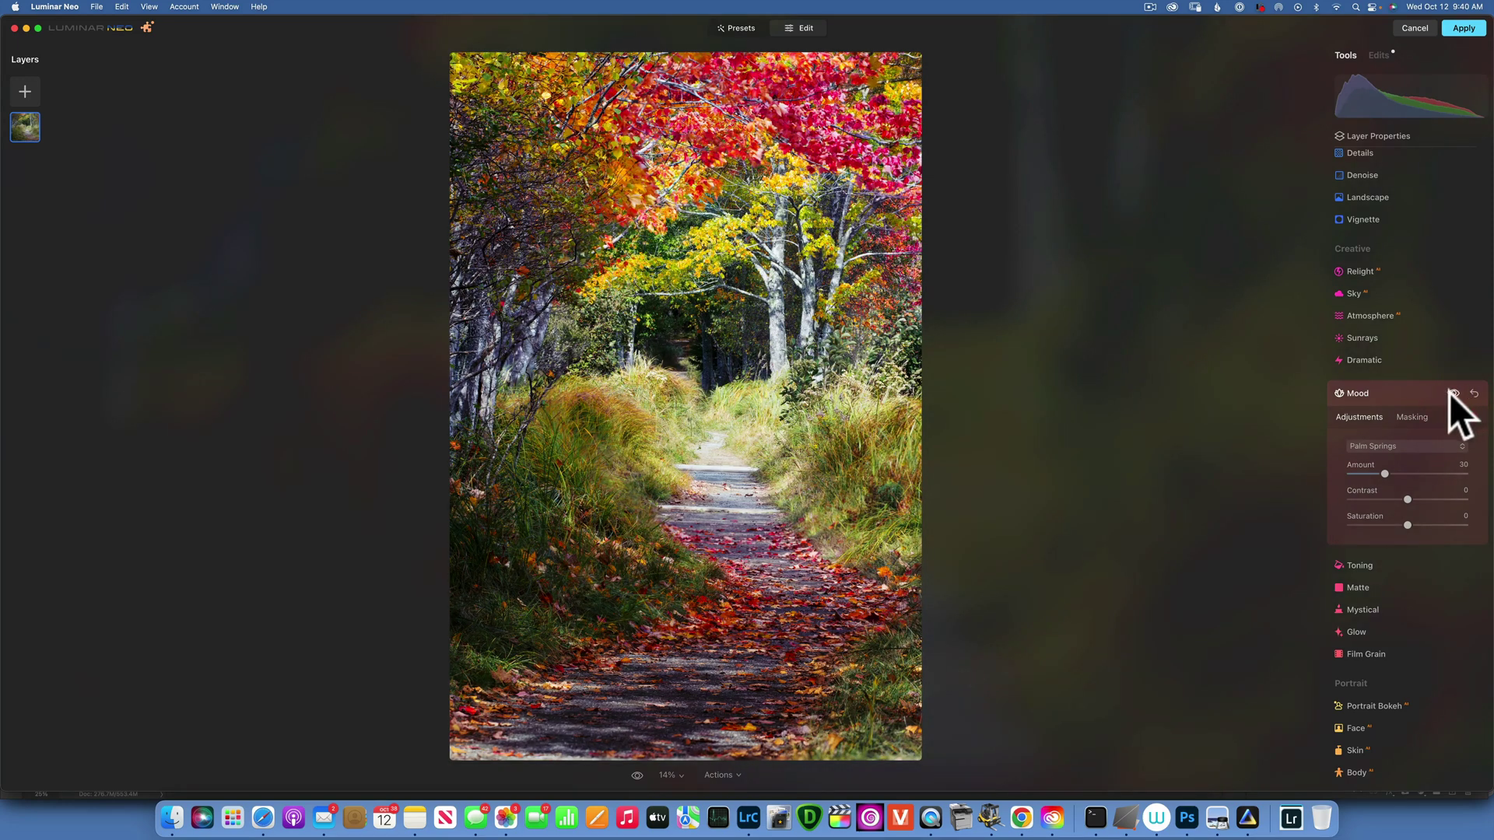
left_click(1409, 445)
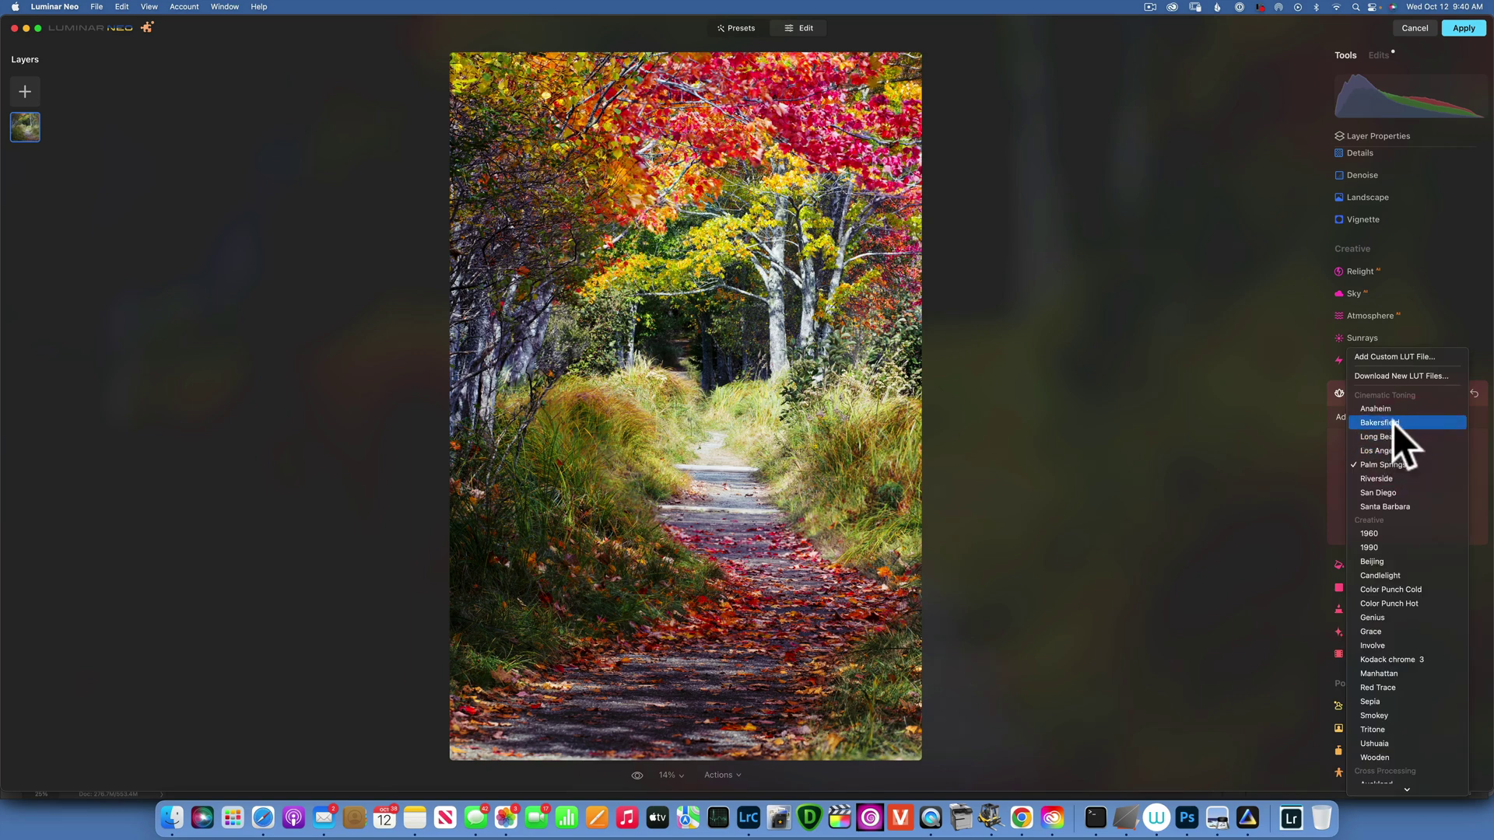
left_click(1397, 437)
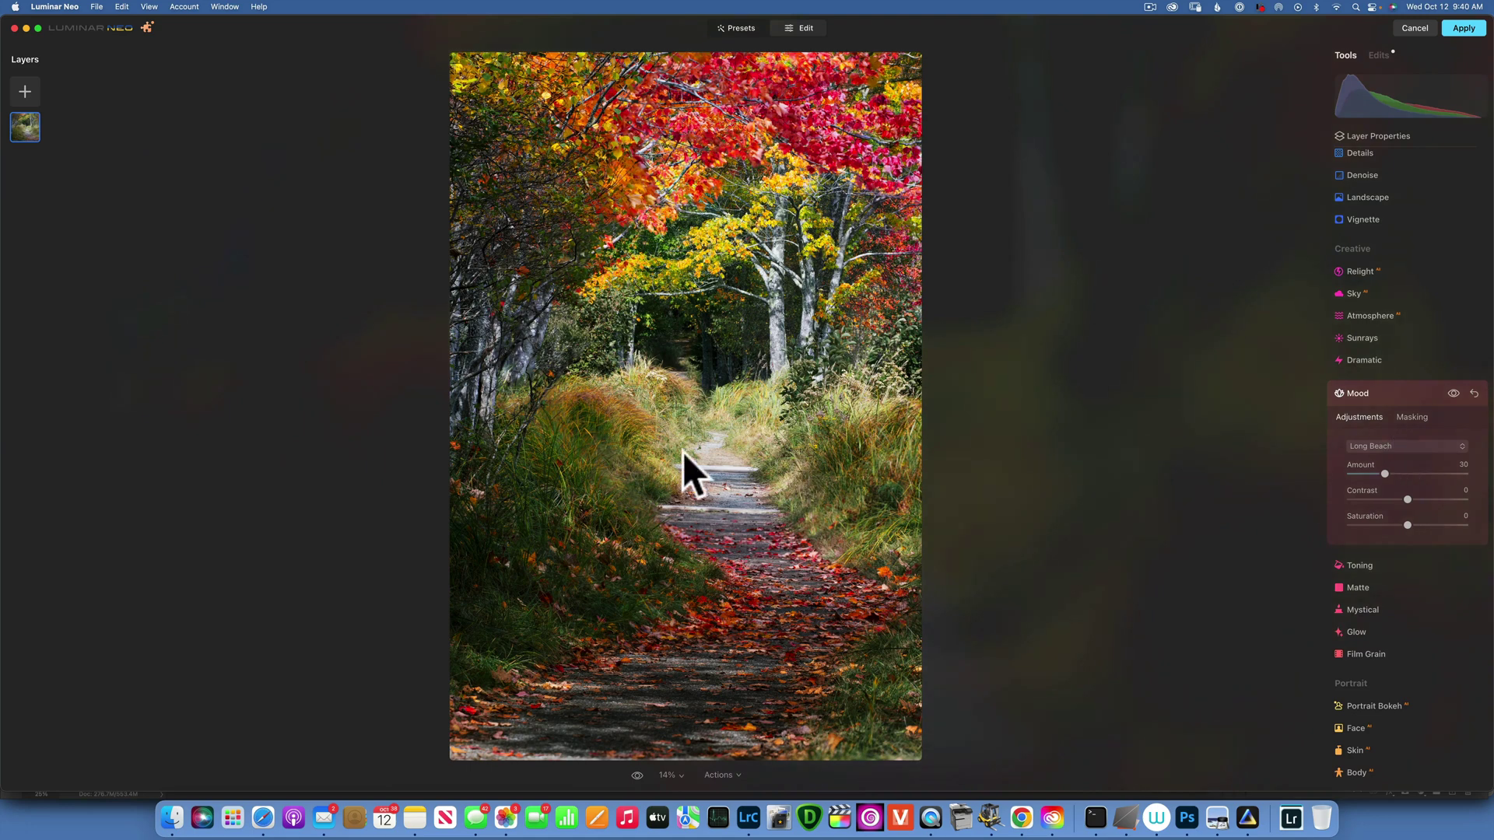
left_click(1404, 445)
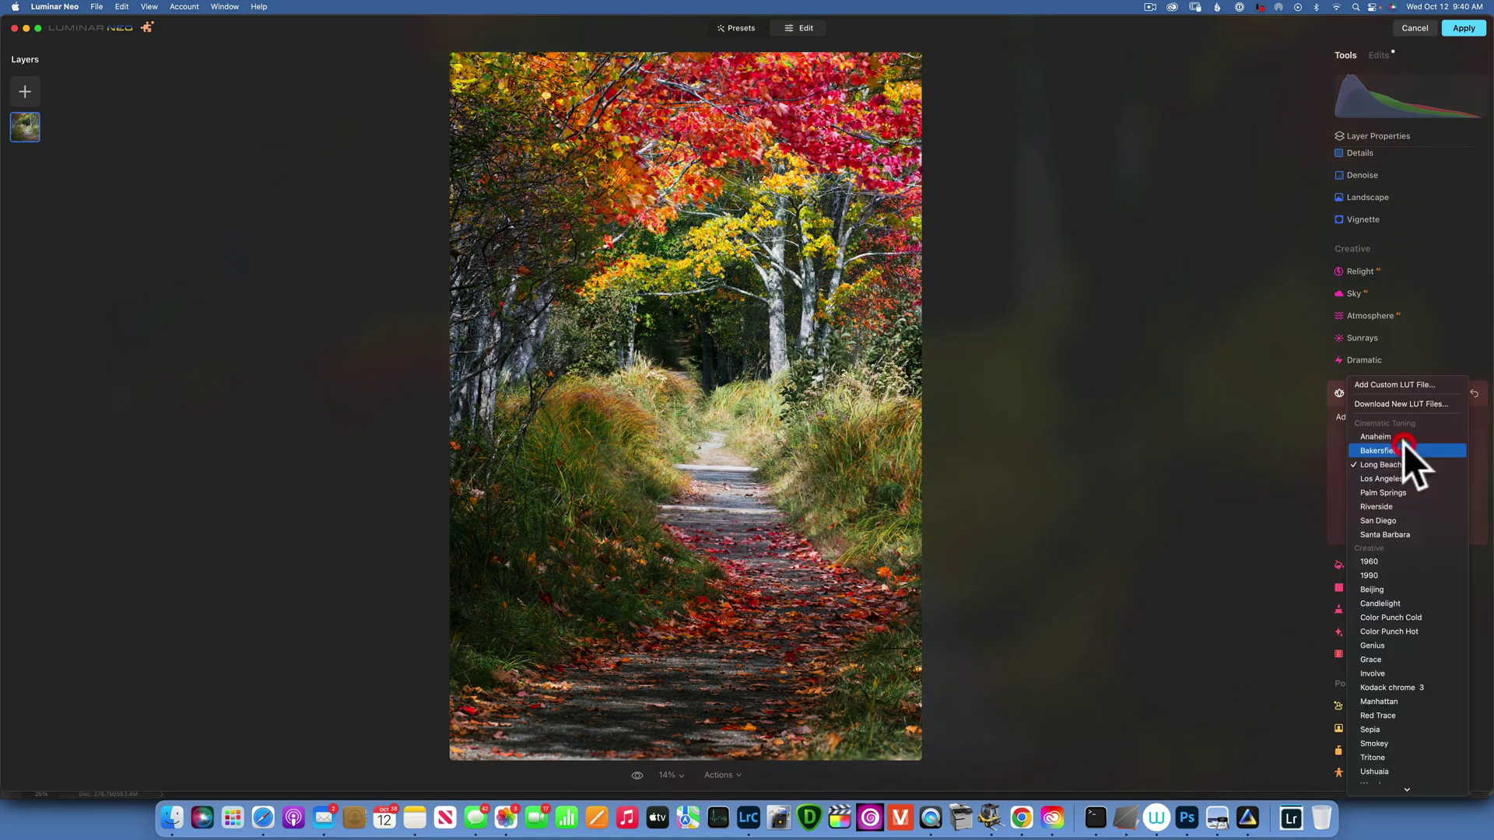
left_click(1395, 493)
left_click_drag(1384, 474, 1340, 476)
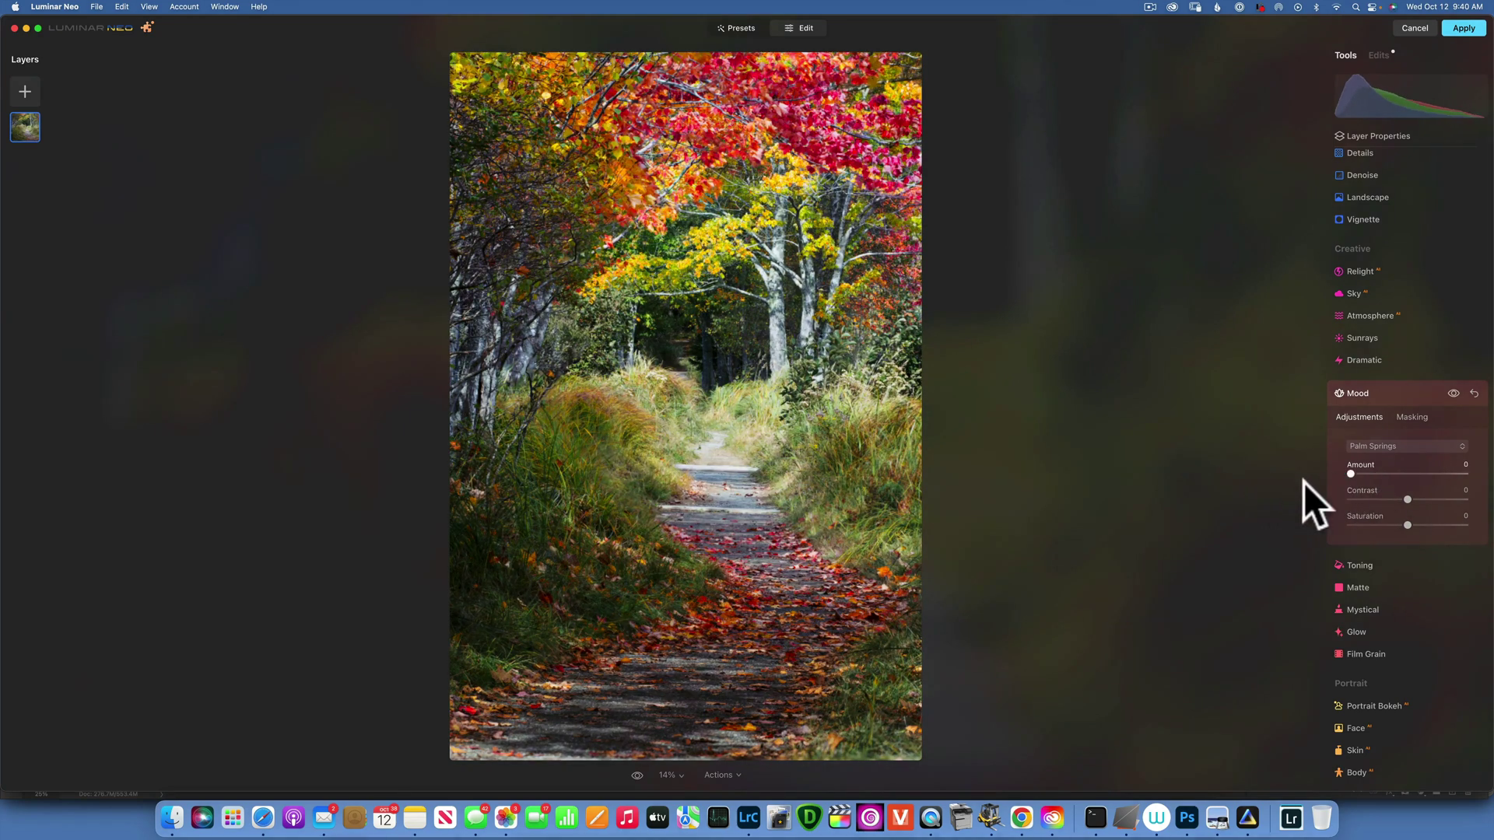
left_click_drag(1362, 475, 1366, 475)
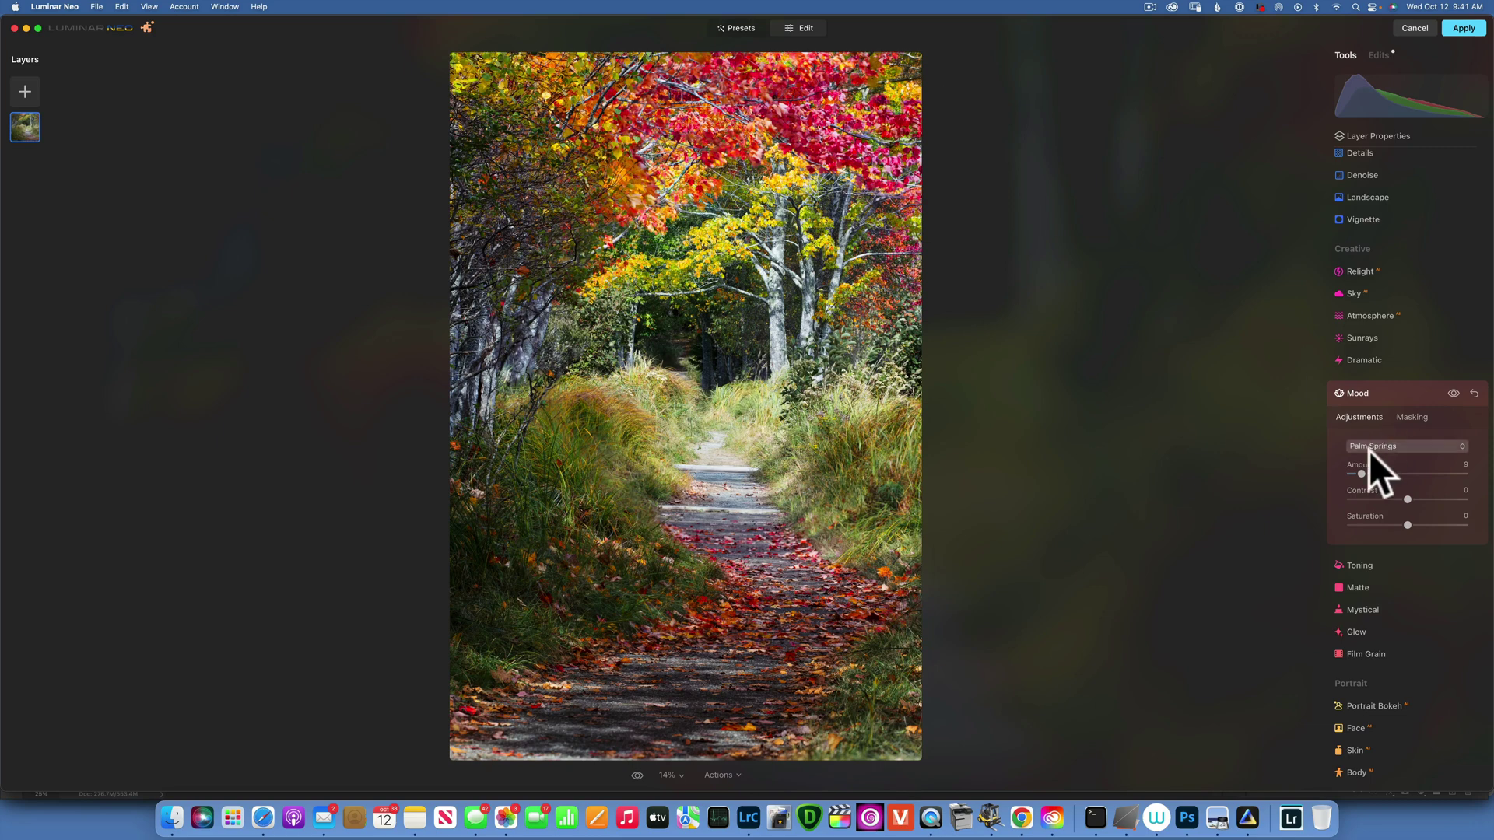
- Add a Vignette centred on a subject point with strong edge darkening
left_click(1387, 394)
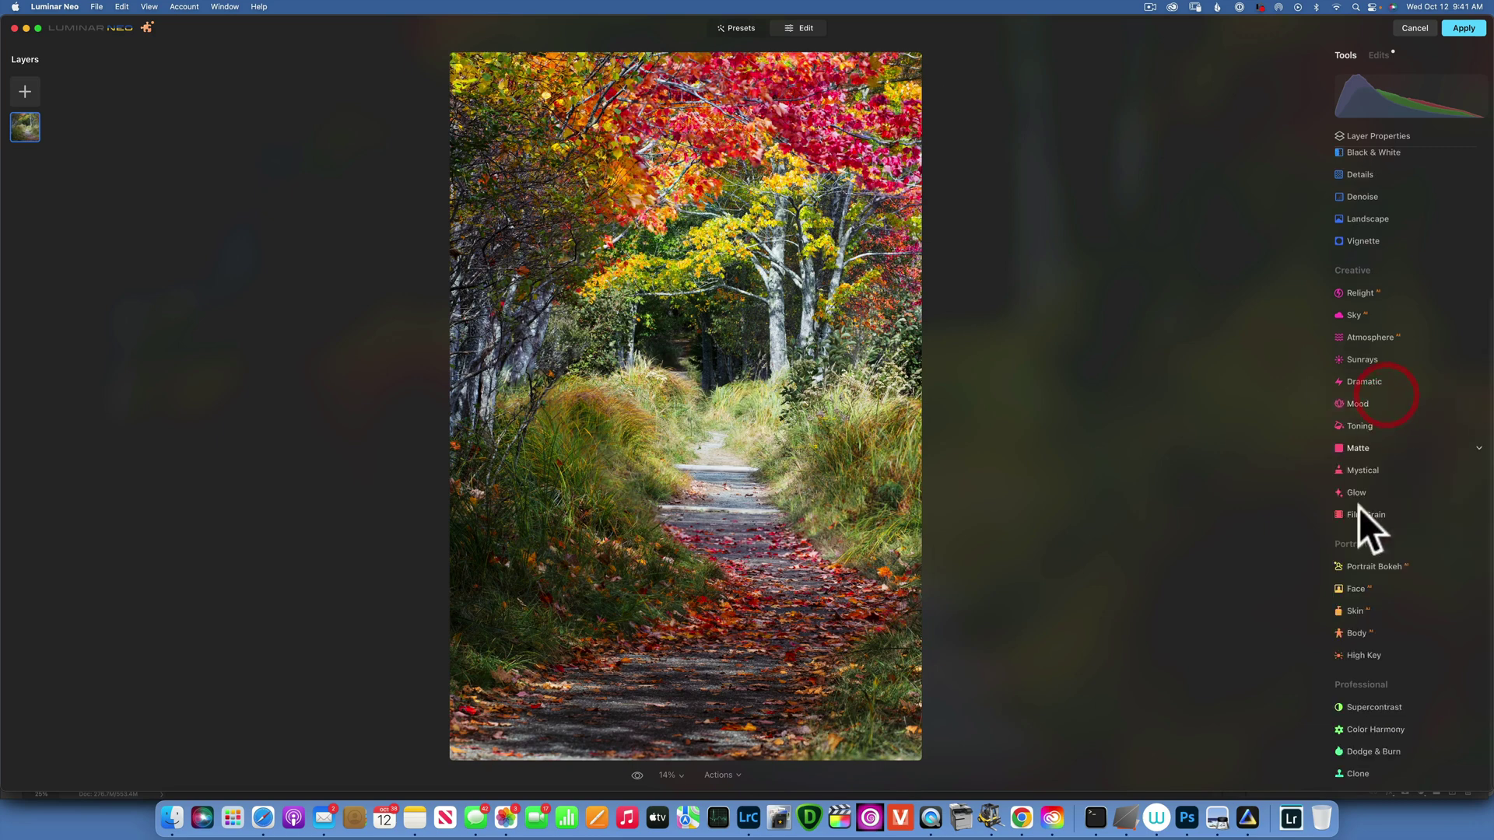
left_click(1377, 238)
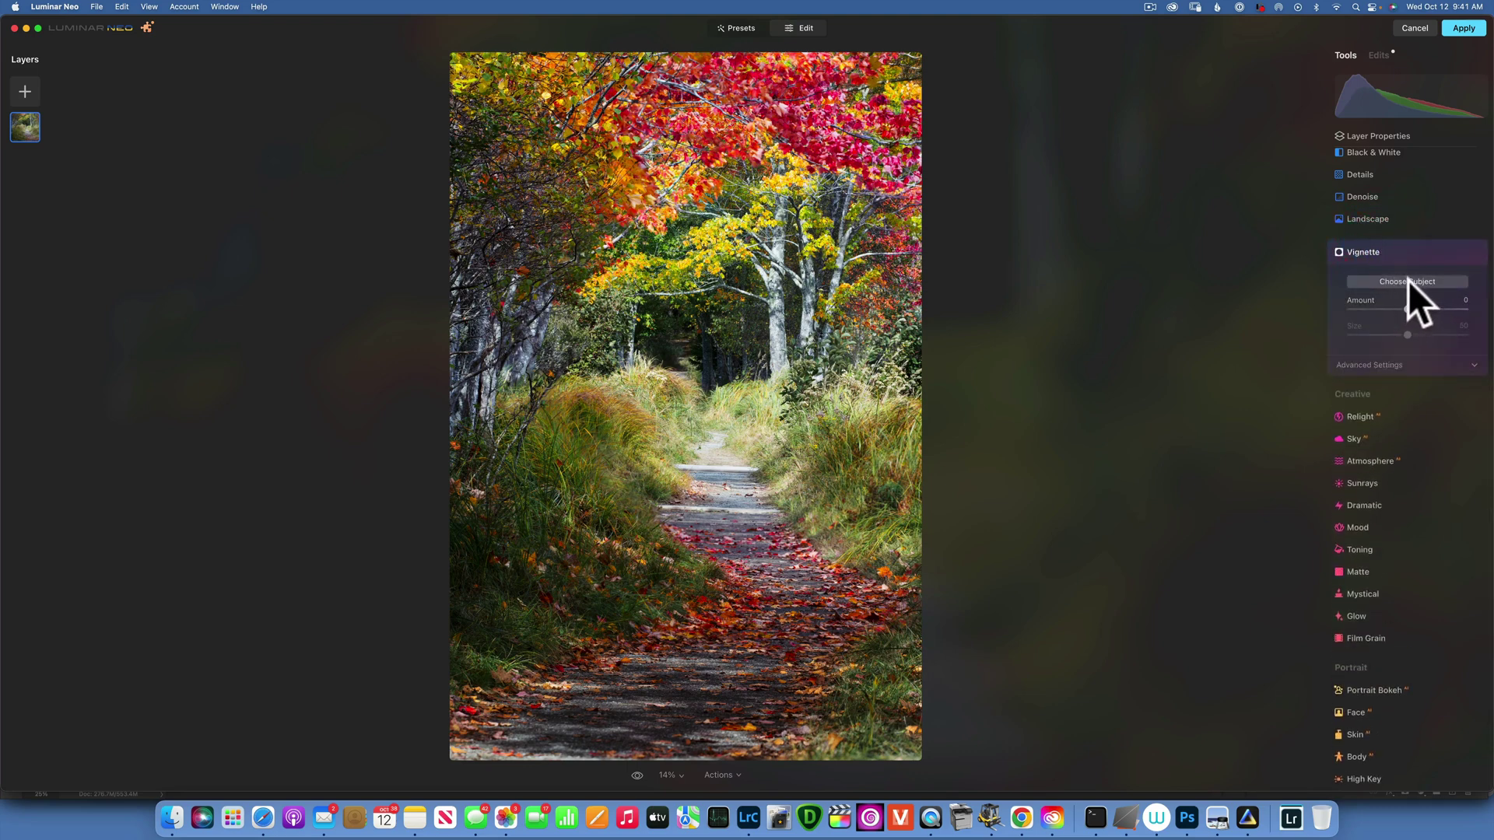
left_click(1408, 282)
left_click(702, 327)
left_click_drag(1408, 306, 1277, 307)
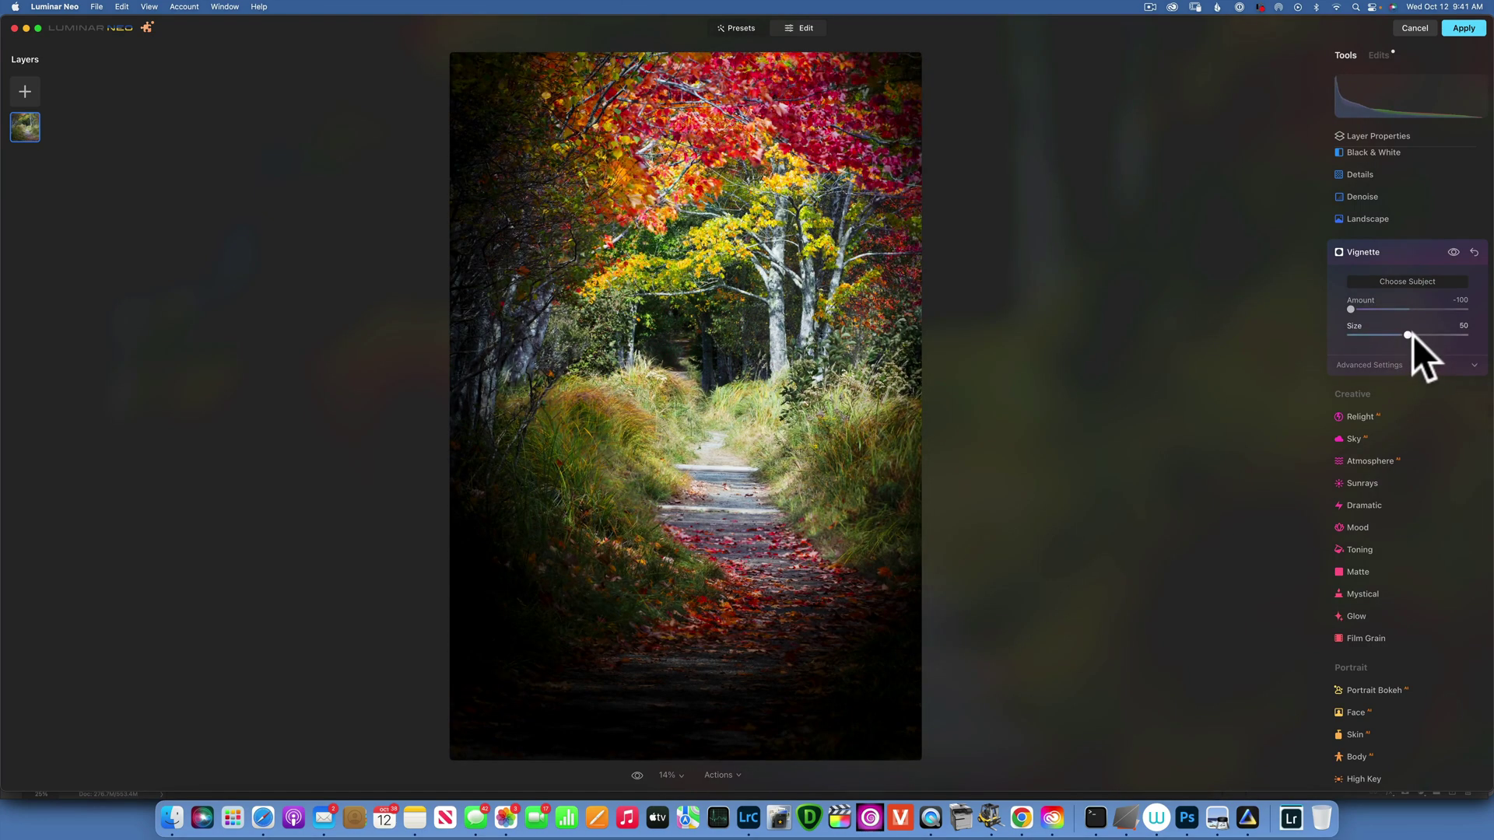
left_click(1391, 364)
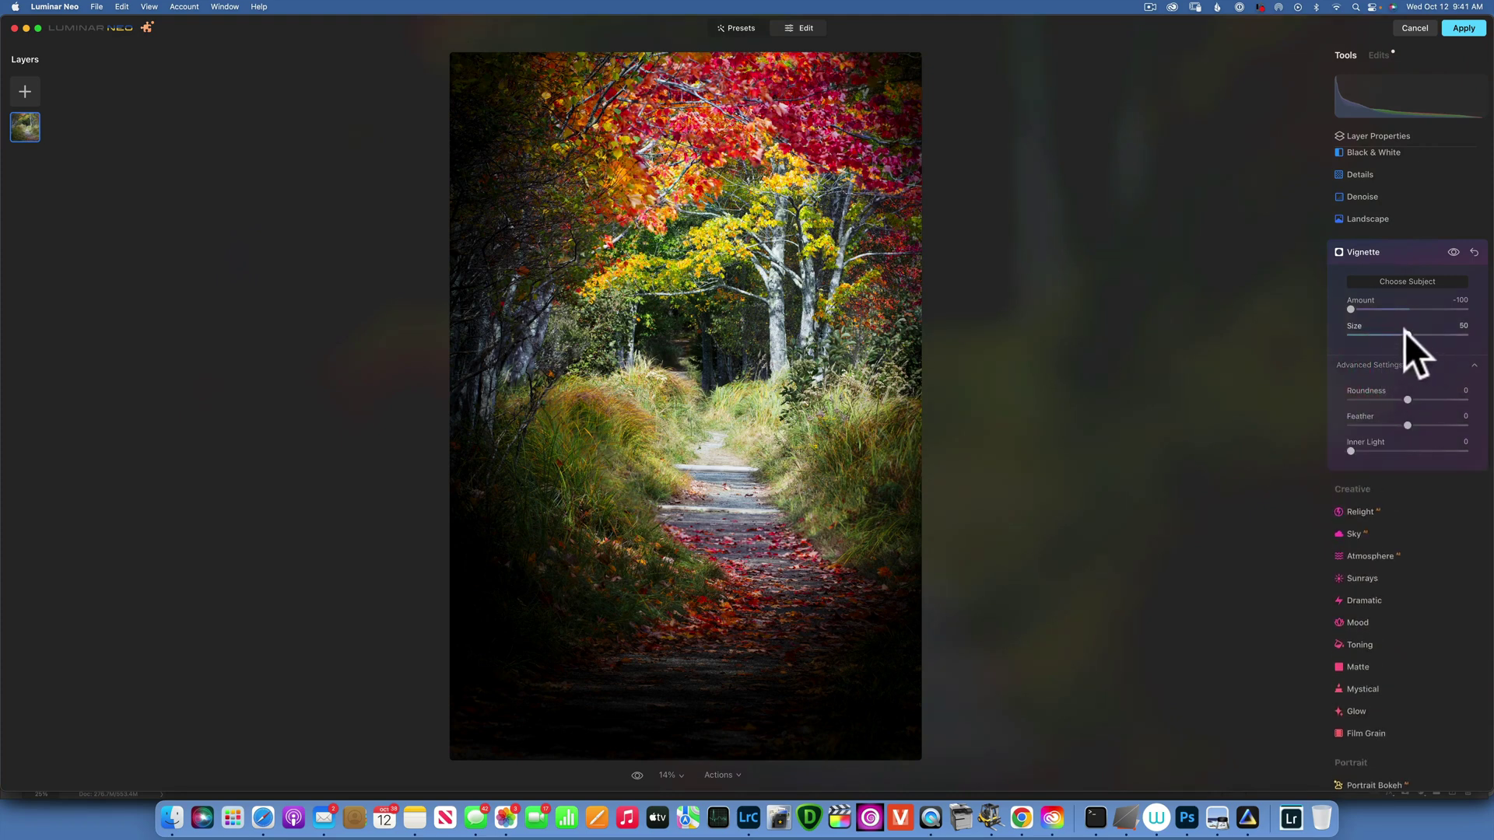
- Set vignette Size 0, Roundness 5, Inner Light 18 and Amount -37
left_click_drag(1407, 334, 1334, 332)
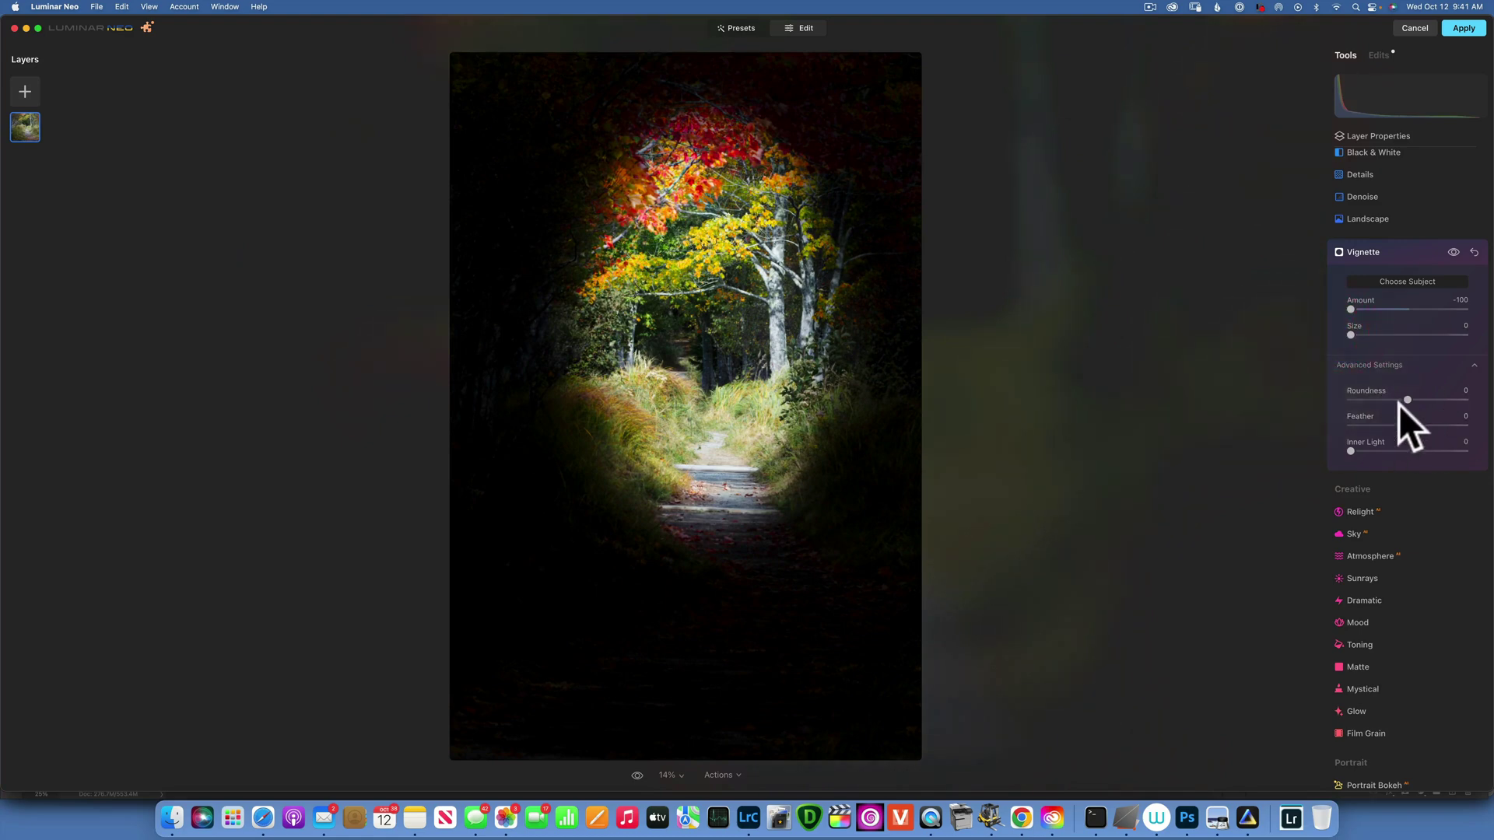
left_click_drag(1408, 397, 1465, 425)
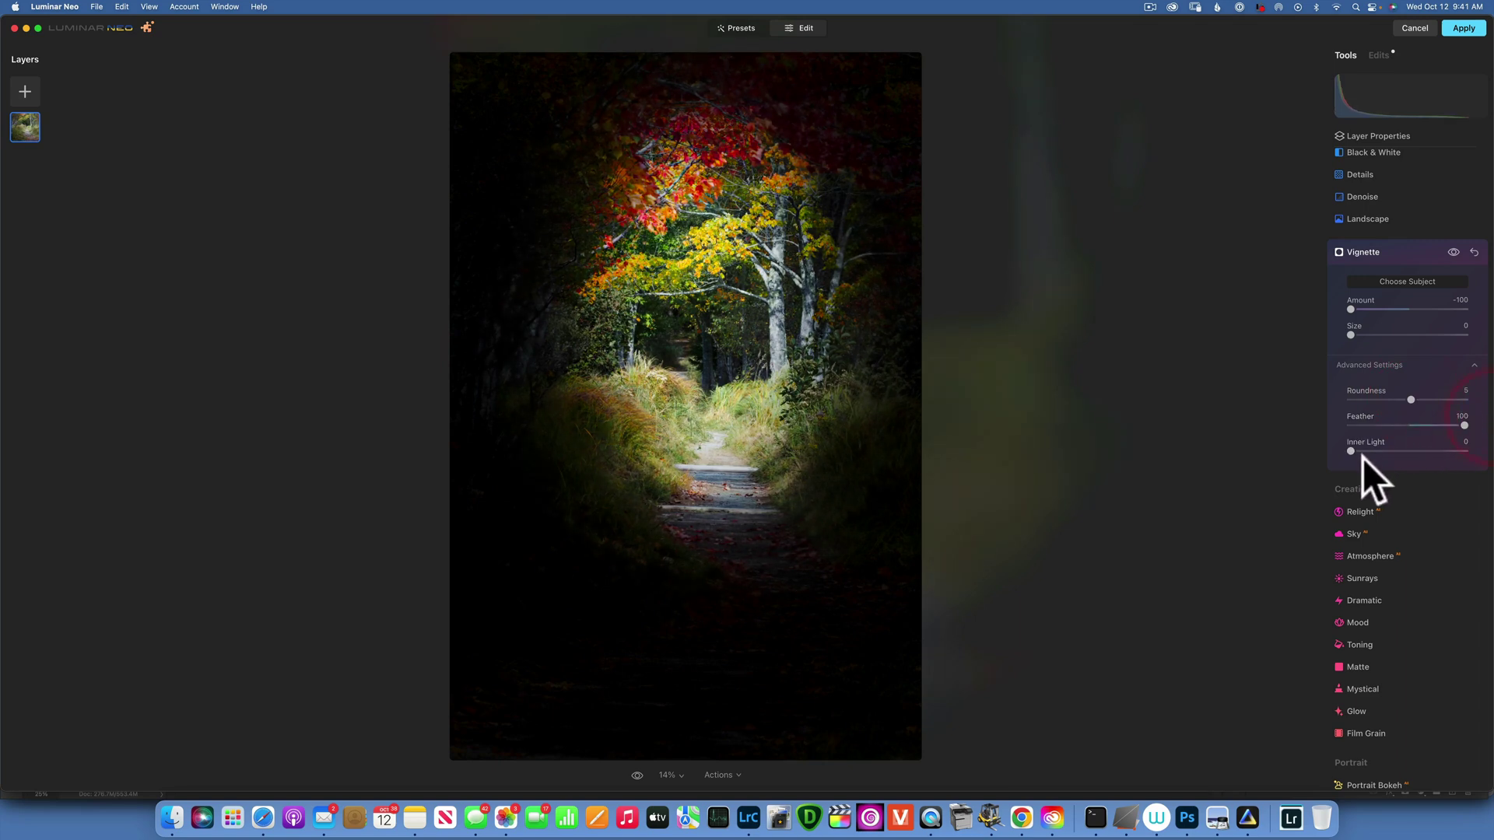
mouse_move(1351, 447)
left_mouse_down()
mouse_move(1393, 448)
mouse_move(1373, 449)
left_mouse_up()
left_click_drag(1350, 307, 1387, 308)
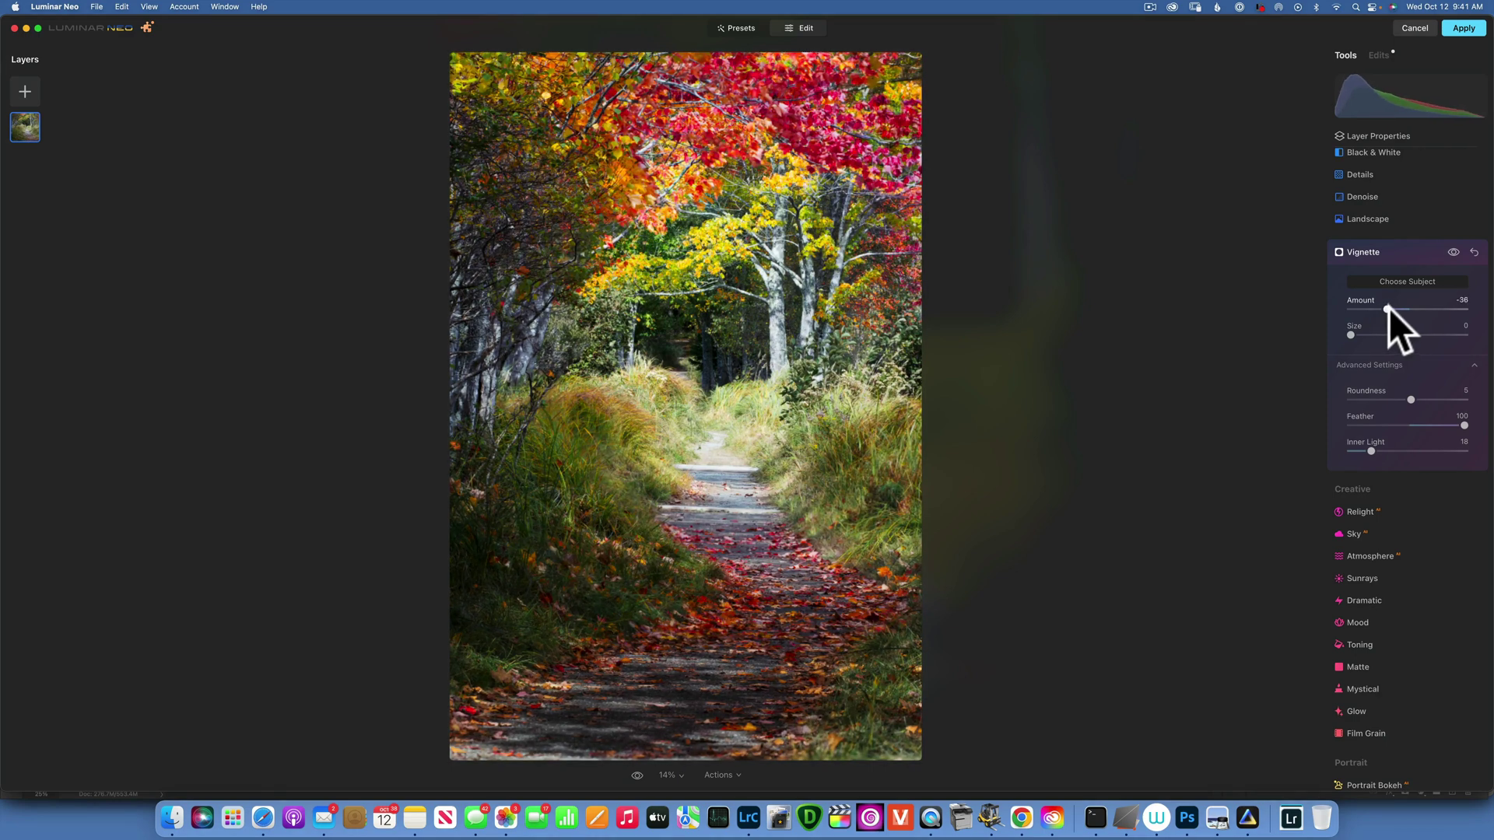
left_click_drag(1393, 307, 1388, 307)
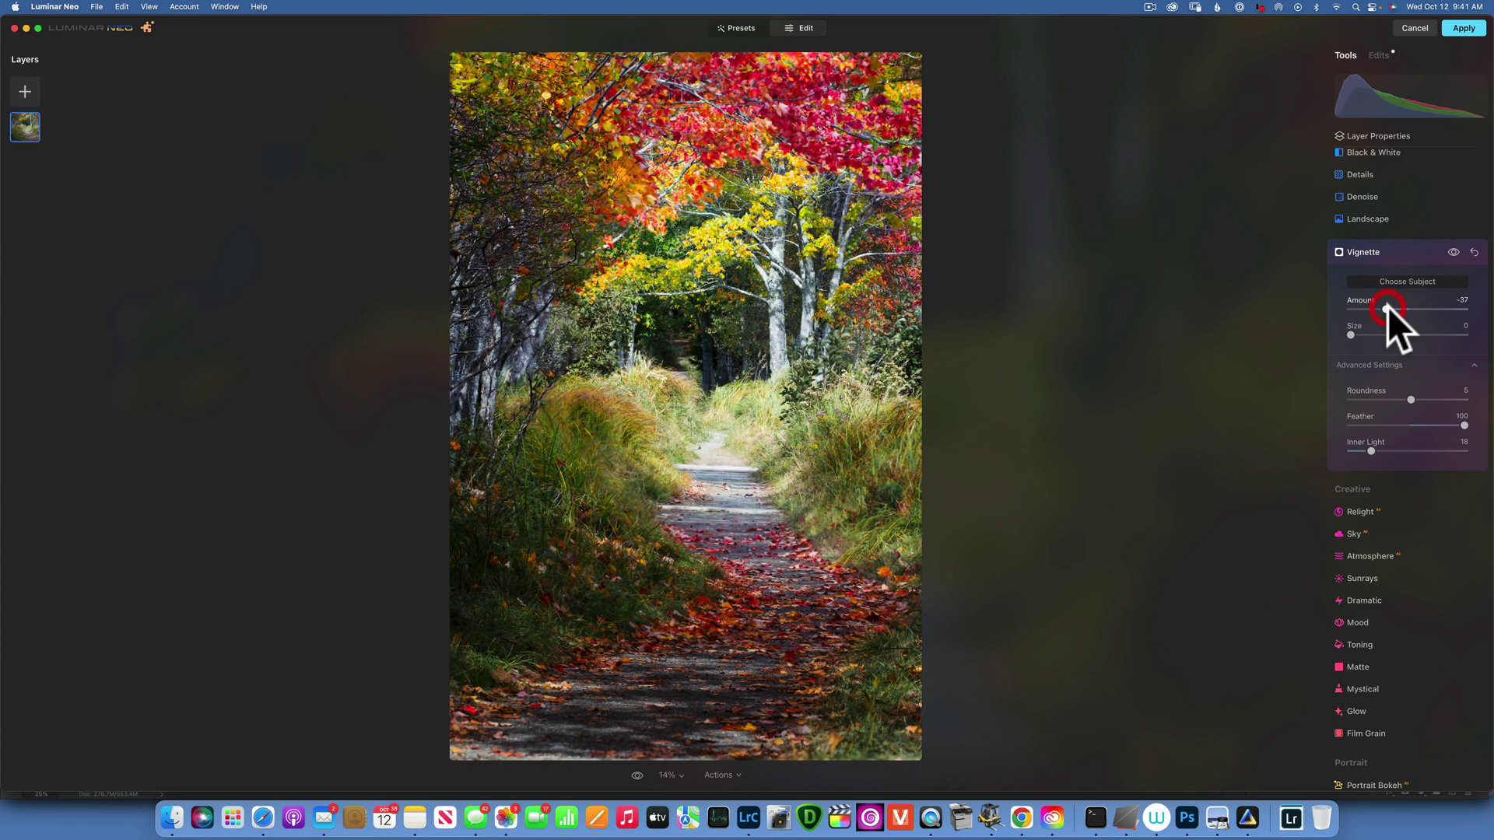
left_click(1450, 247)
left_click(1451, 247)
- Set the Essentials Structure Amount to -15 to soften fine detail
left_click(1394, 255)
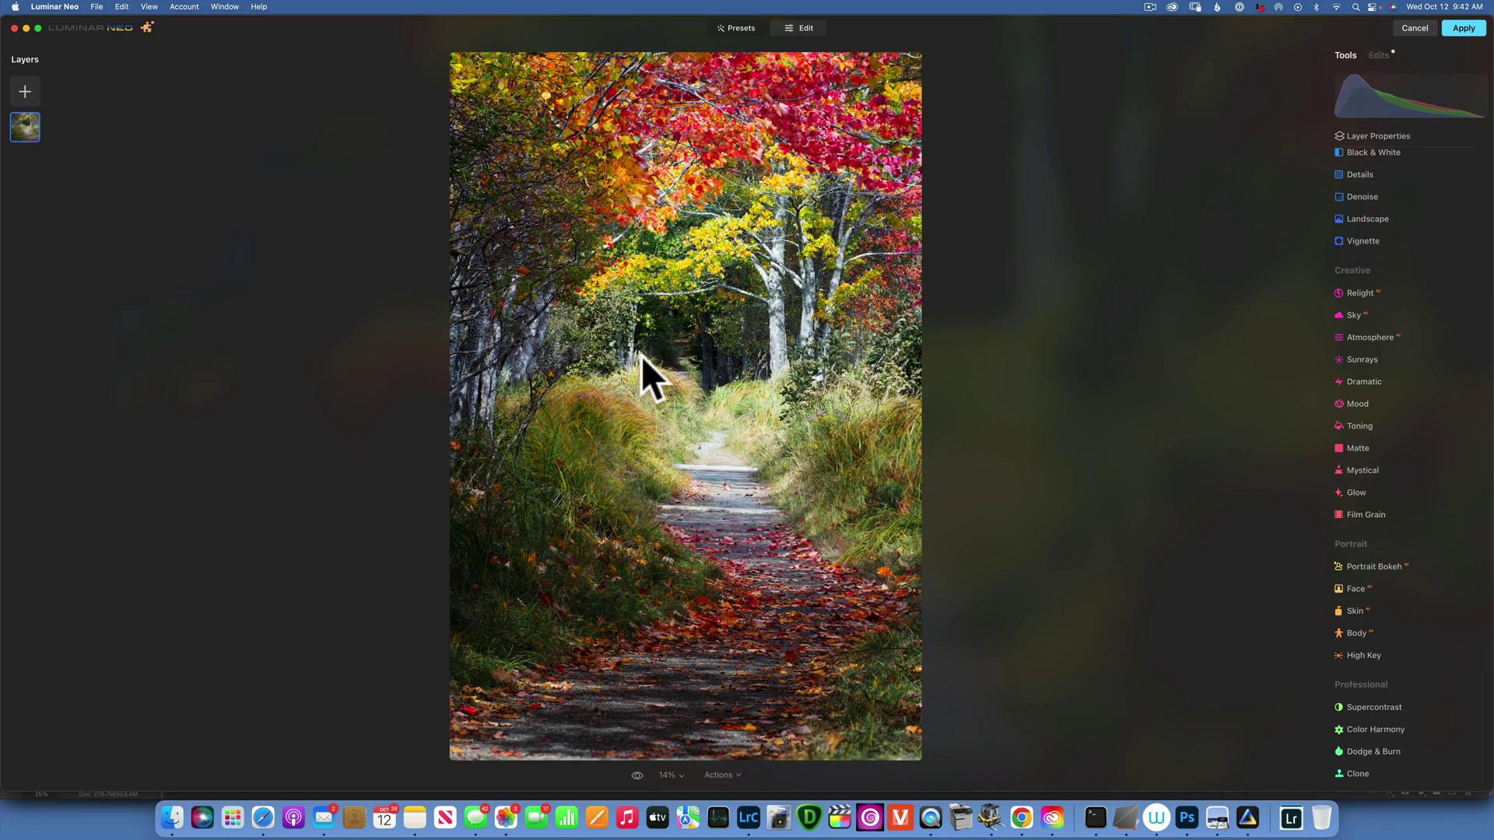
scroll(1352, 371, "up", 4)
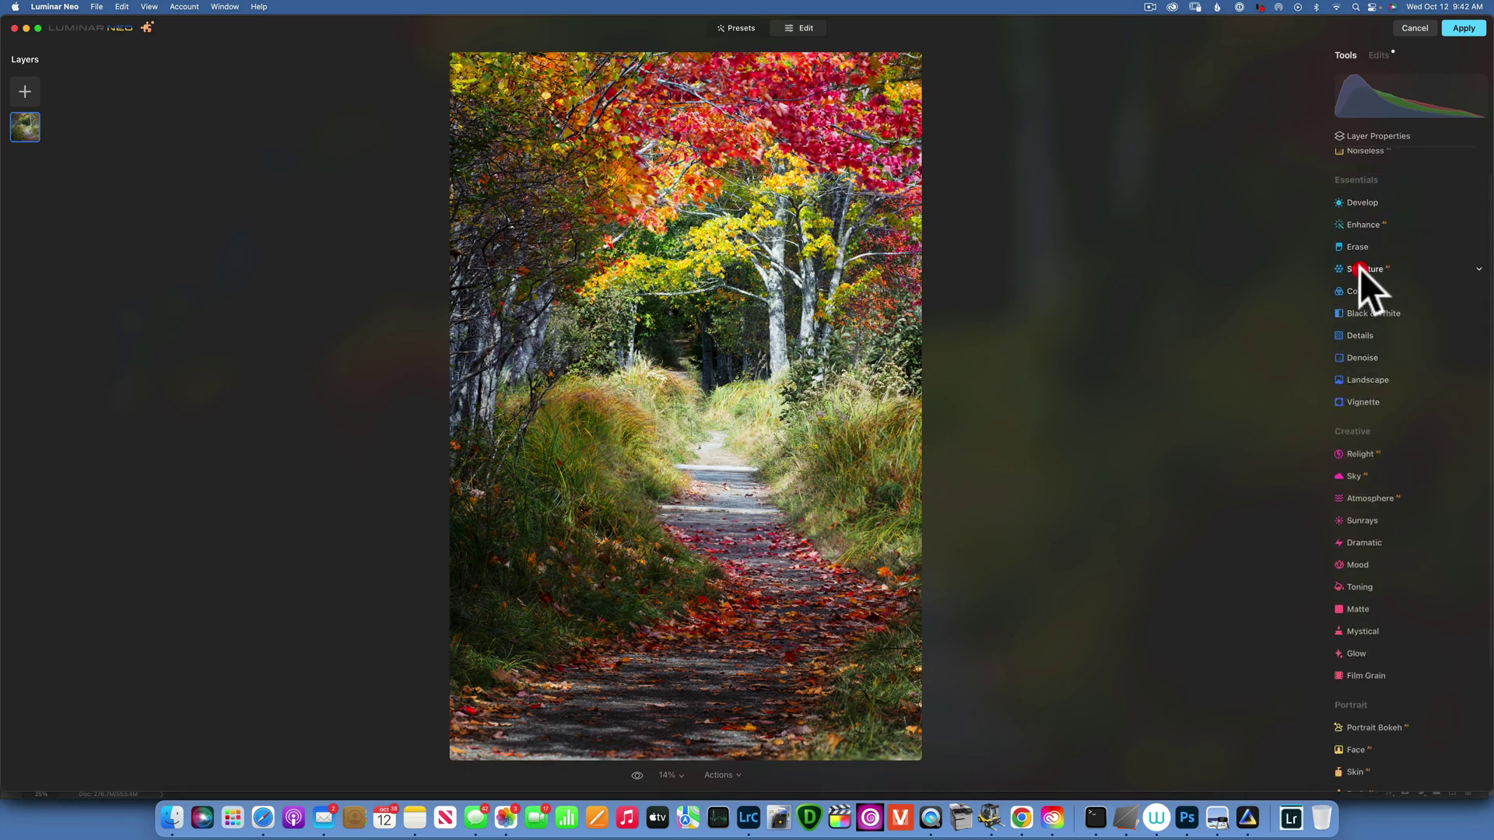
left_click(1360, 269)
left_click_drag(1405, 339, 1400, 338)
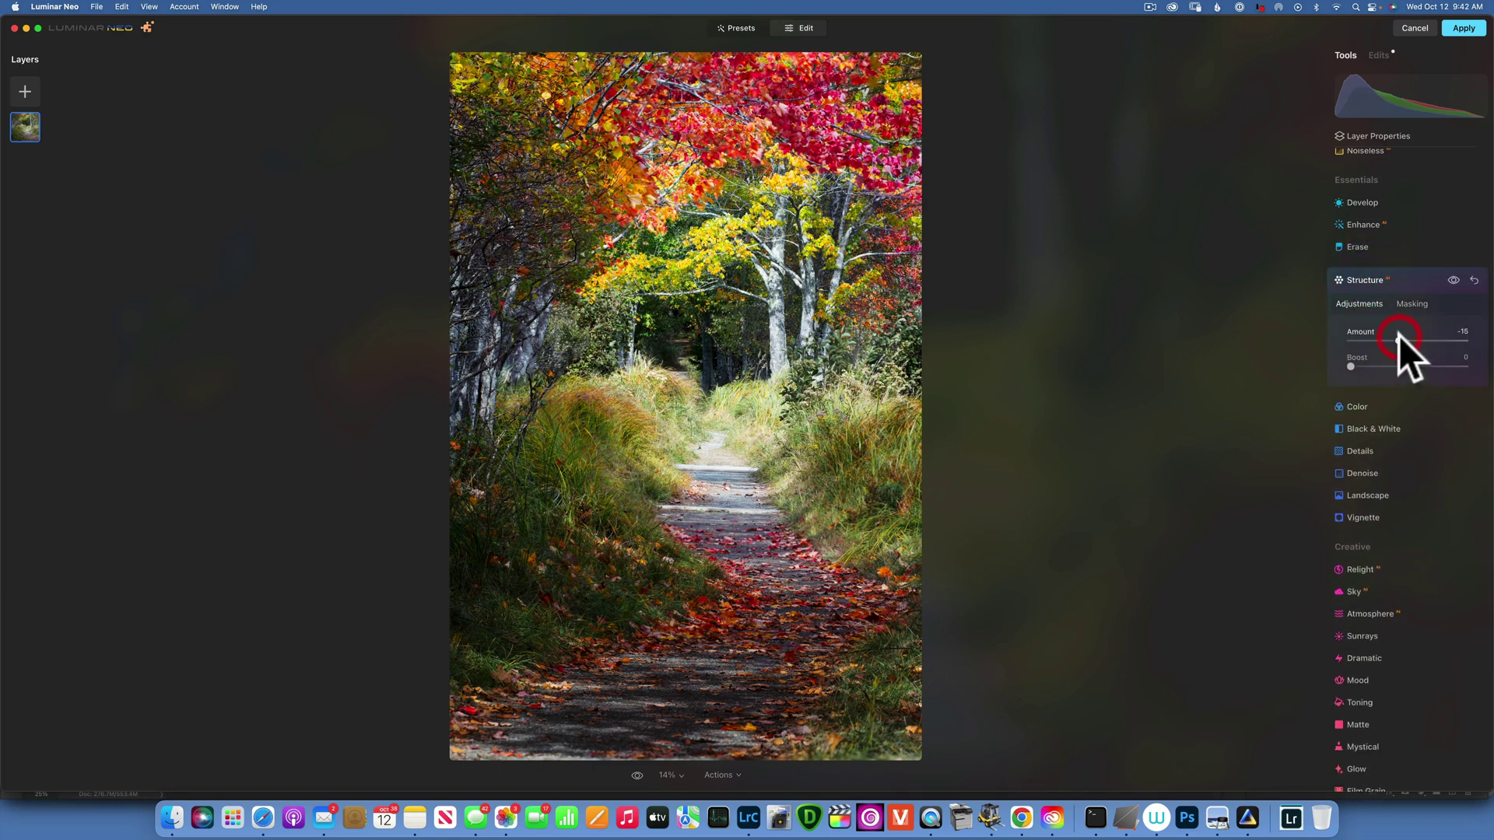